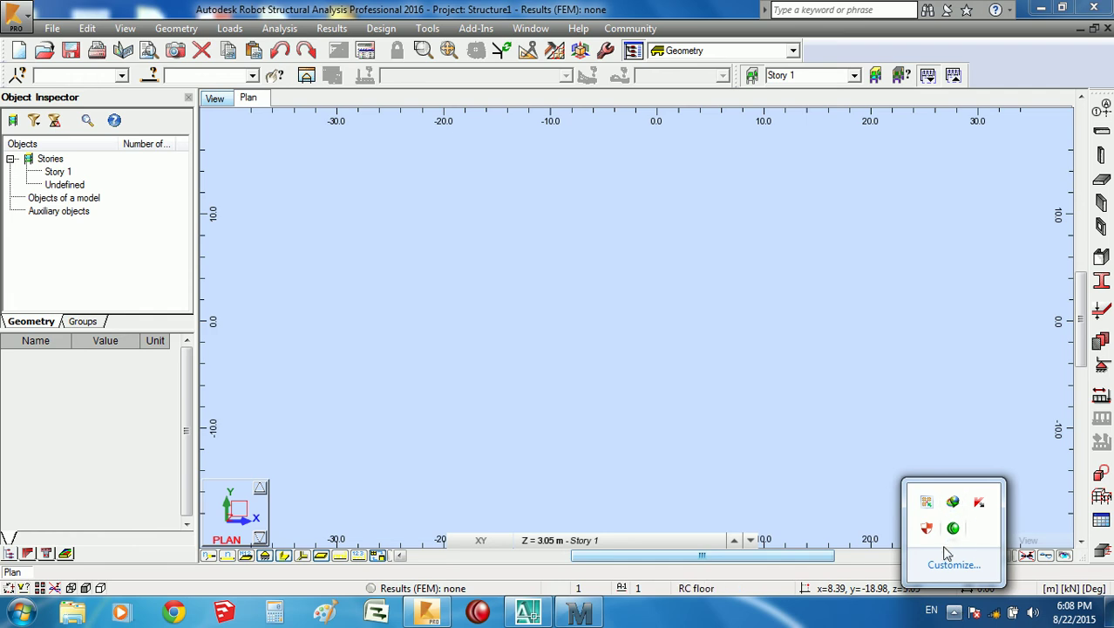
Switch between Robot and the hidden background apps, then hide the screen recorder window.
{"action": "left_click", "coordinate": [787, 399]}
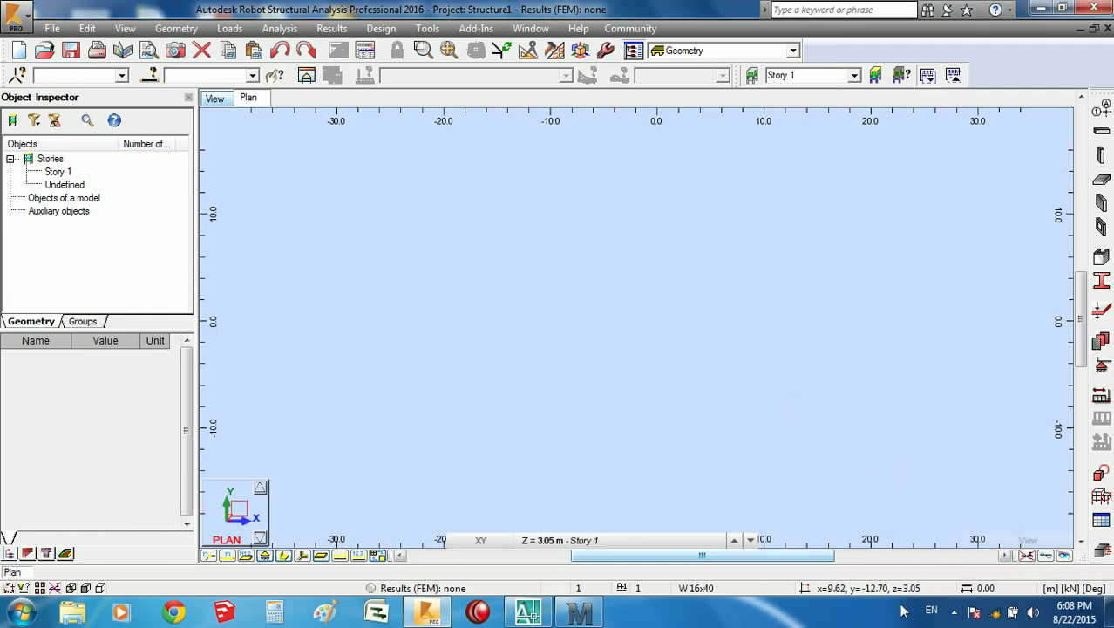
{"action": "left_click", "coordinate": [954, 614]}
{"action": "left_click", "coordinate": [800, 399]}
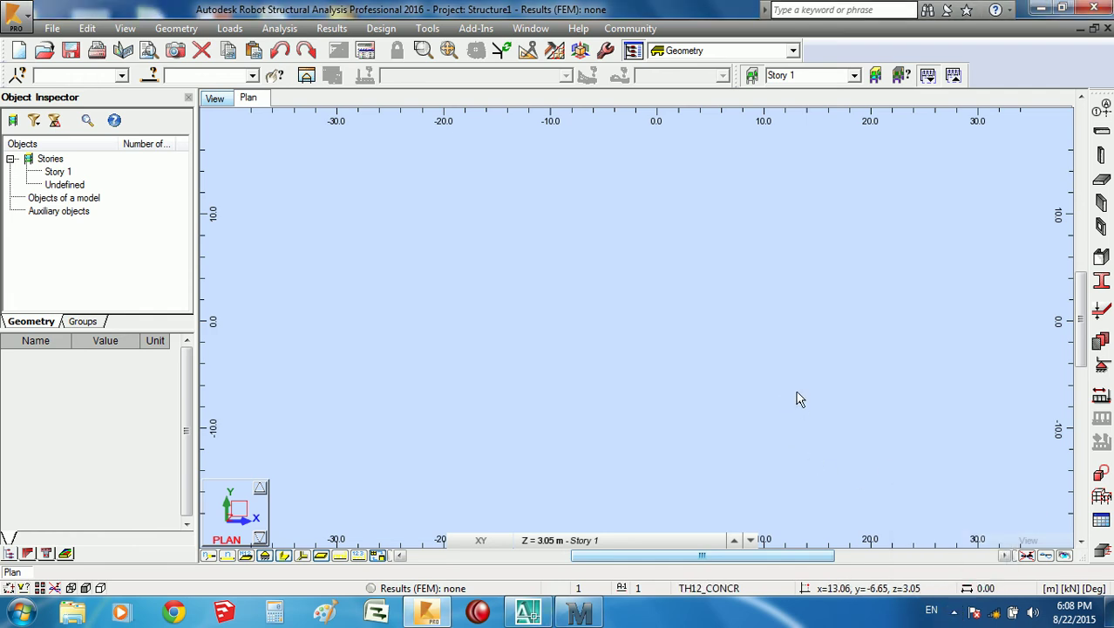
{"action": "left_click", "coordinate": [954, 614]}
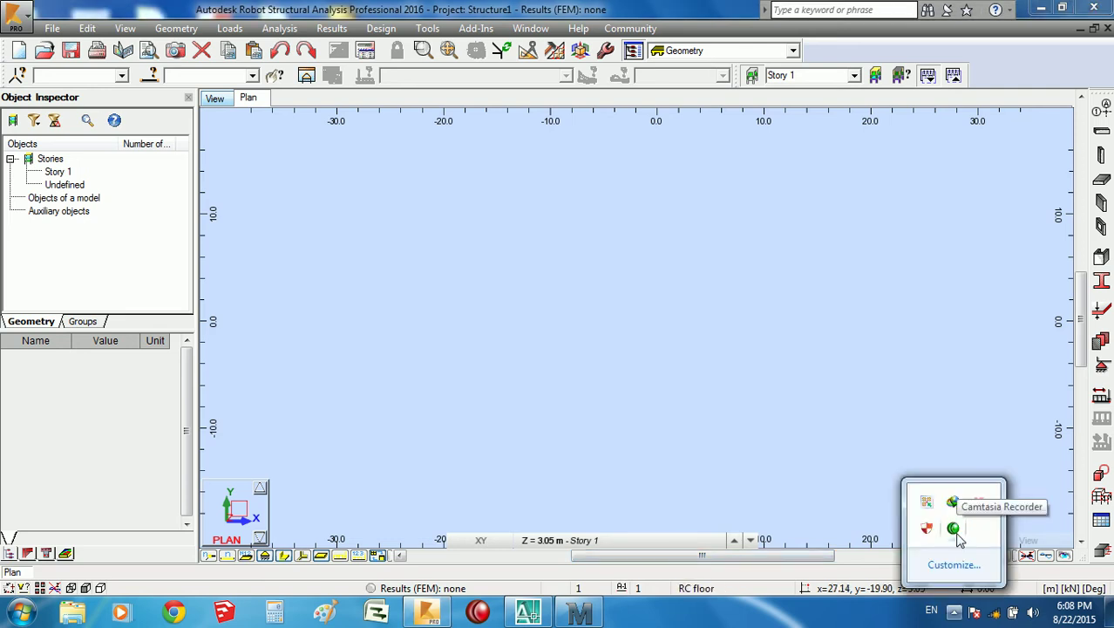
{"action": "left_click", "coordinate": [878, 432]}
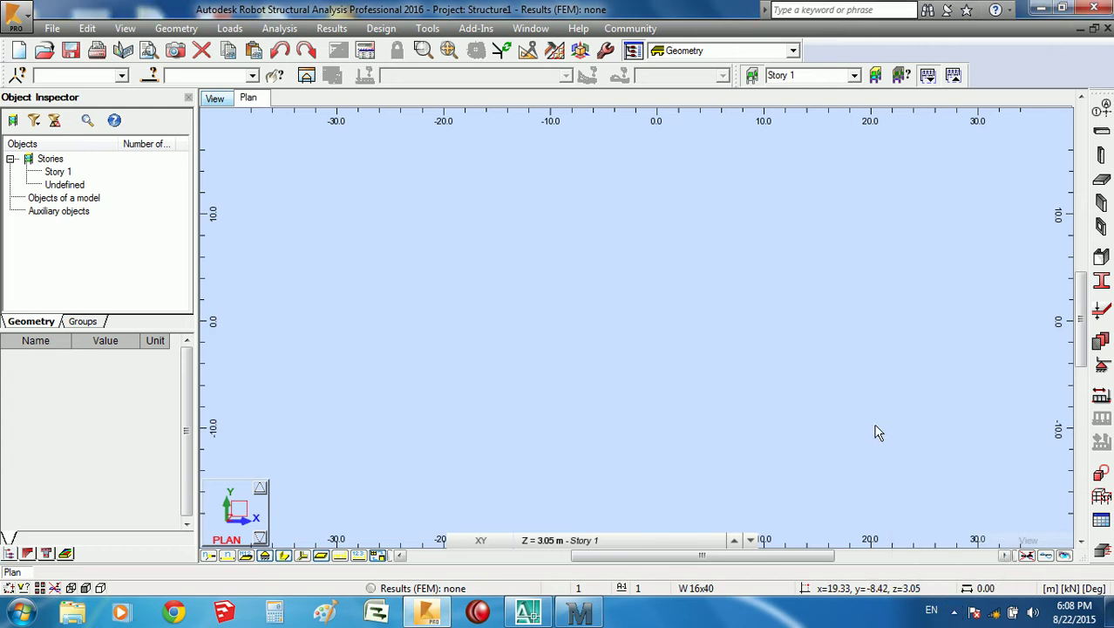
{"action": "left_click", "coordinate": [955, 613]}
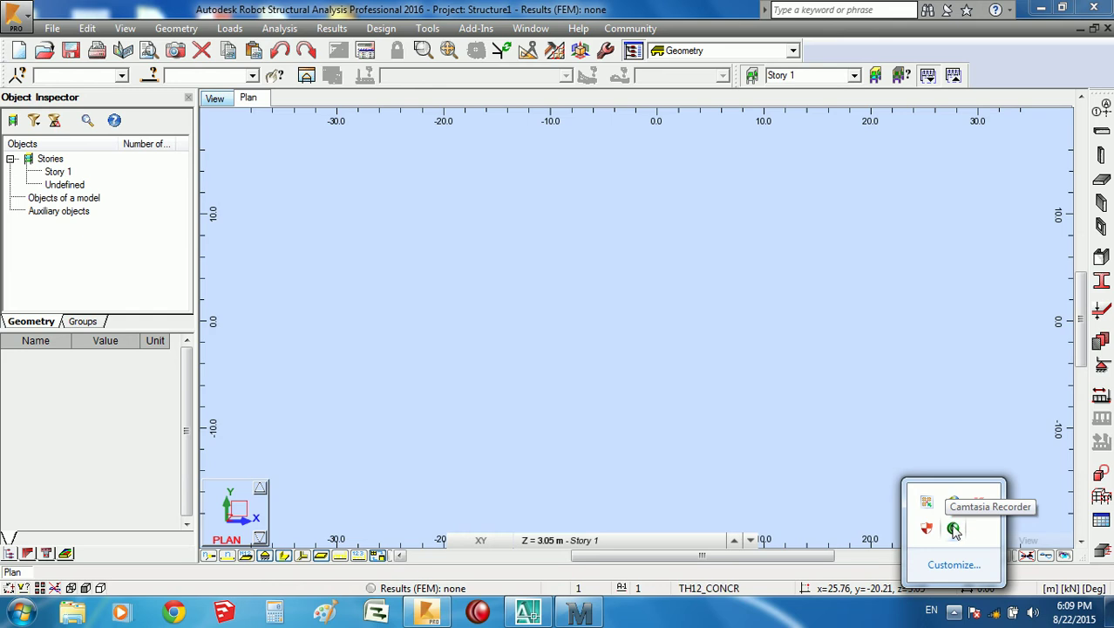
{"action": "left_click", "coordinate": [955, 529]}
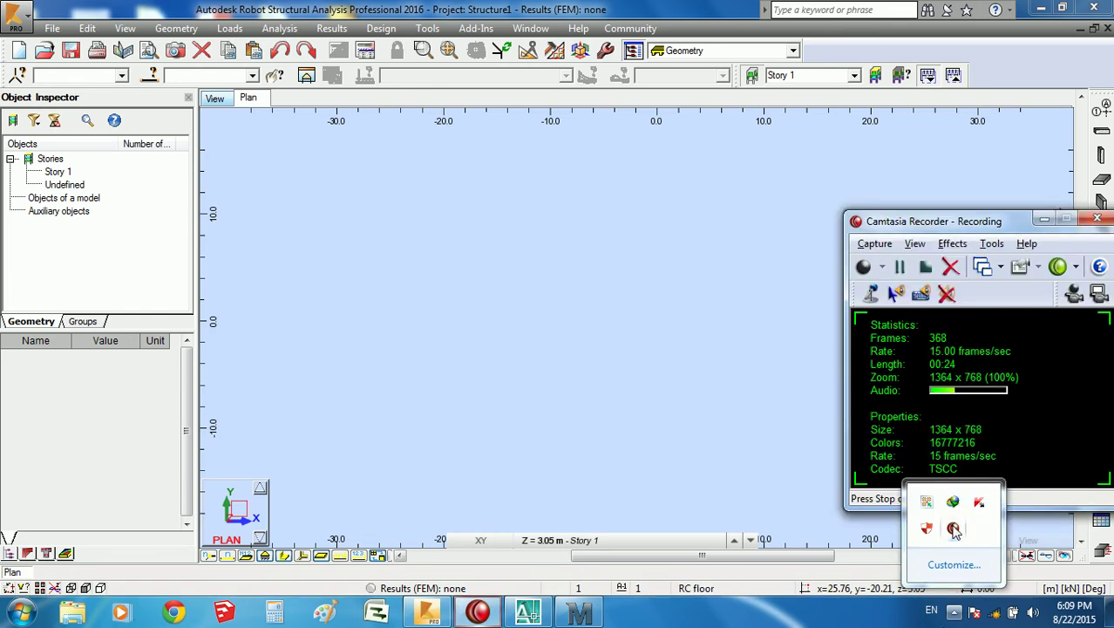
{"action": "left_click", "coordinate": [1015, 220]}
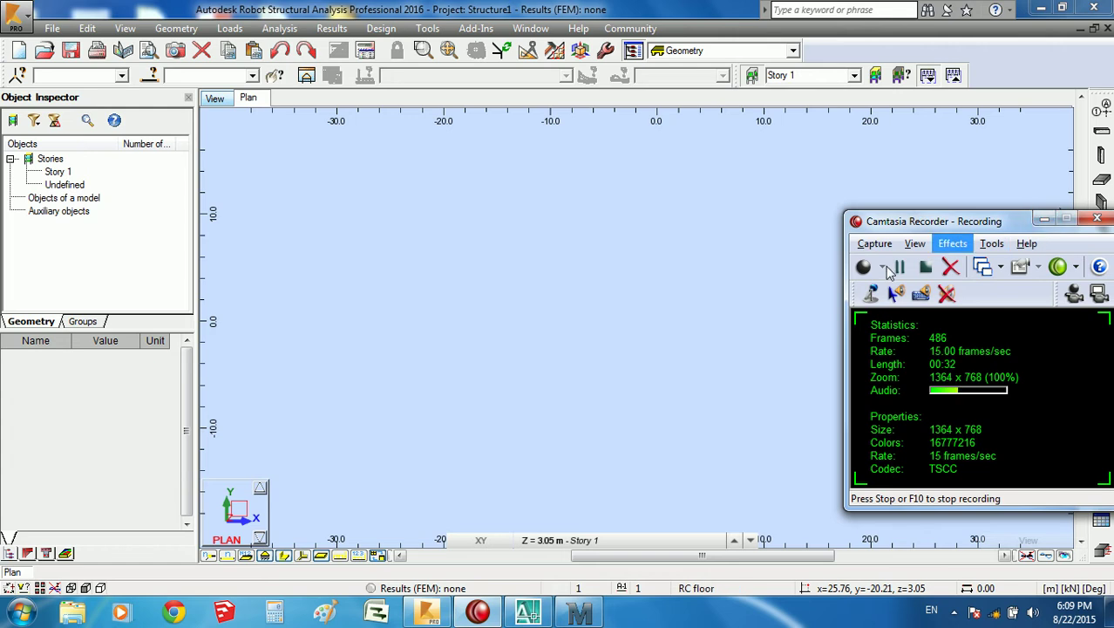
{"action": "left_click", "coordinate": [909, 268]}
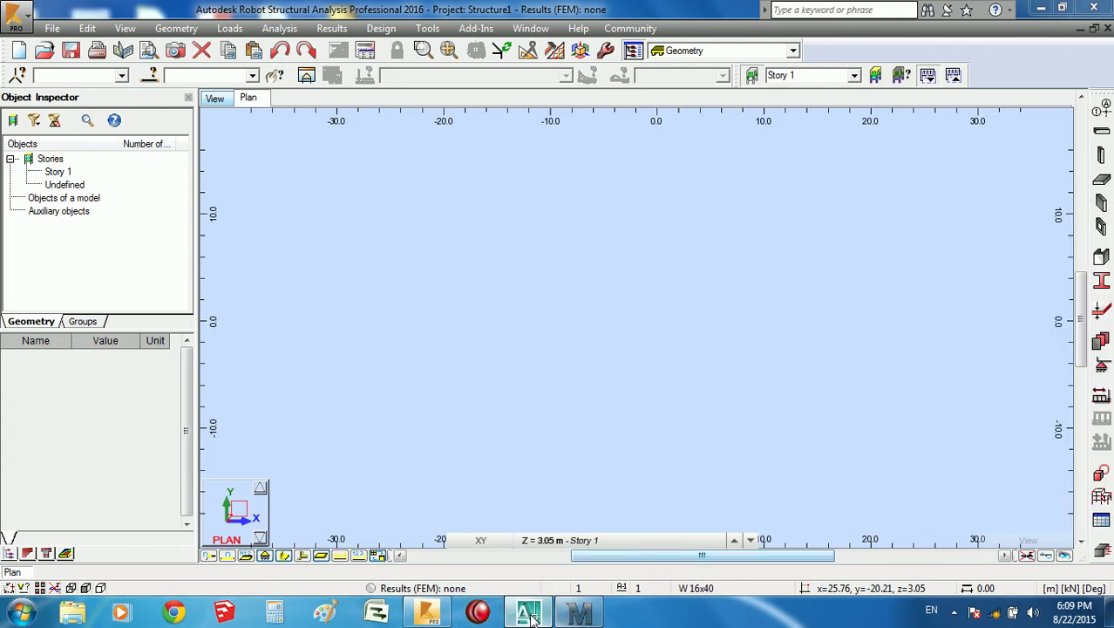
Bring AutoCAD forward, dismiss the update notice and pan to the parking plan sheet.
{"action": "left_click", "coordinate": [528, 614]}
{"action": "scroll", "coordinate": [500, 368], "scroll_direction": "down", "scroll_amount": 5}
{"action": "scroll", "coordinate": [729, 380], "scroll_direction": "up", "scroll_amount": 4}
{"action": "scroll", "coordinate": [610, 307], "scroll_direction": "up", "scroll_amount": 5}
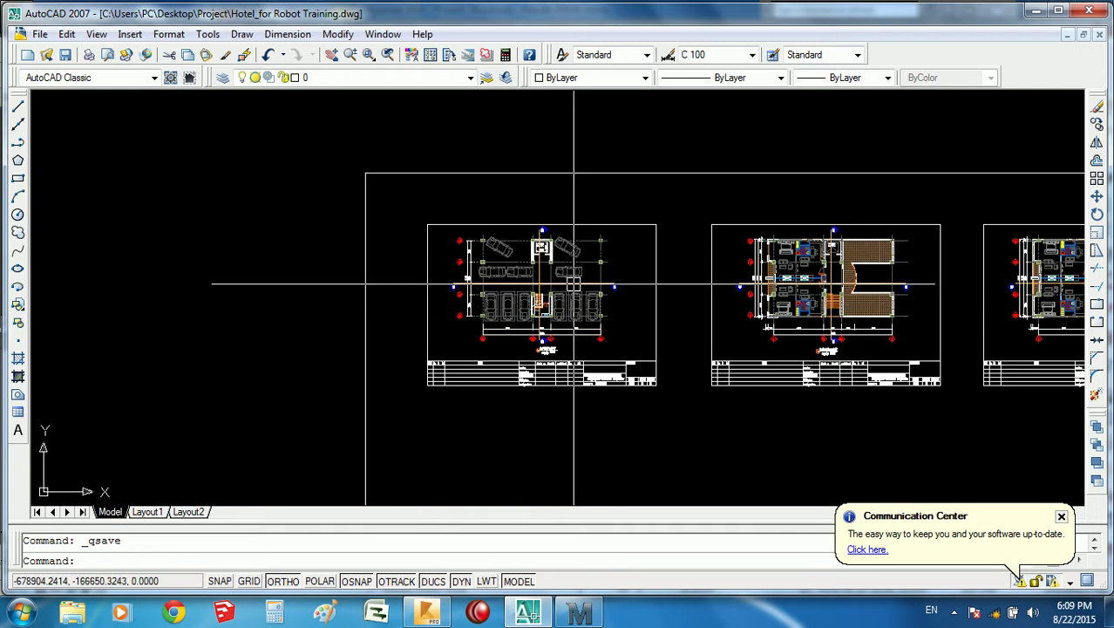
{"action": "scroll", "coordinate": [558, 270], "scroll_direction": "up", "scroll_amount": 2}
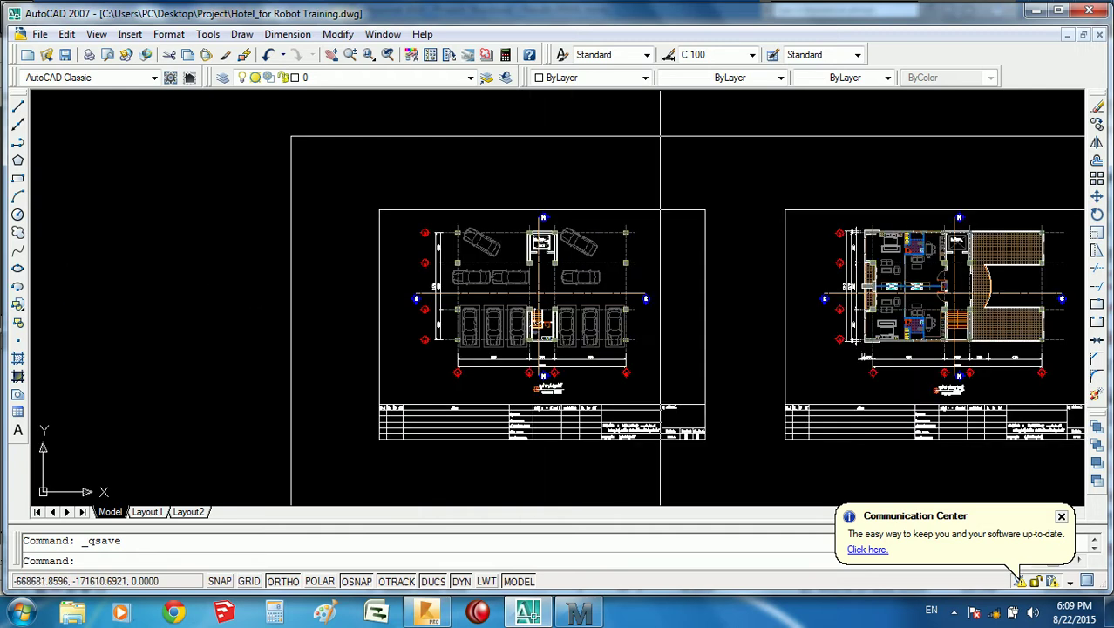
{"action": "left_click", "coordinate": [1061, 517]}
{"action": "scroll", "coordinate": [523, 348], "scroll_direction": "up", "scroll_amount": 3}
{"action": "mouse_move", "coordinate": [523, 296]}
{"action": "middle_mouse_down"}
{"action": "mouse_move", "coordinate": [514, 277]}
{"action": "mouse_move", "coordinate": [516, 301]}
{"action": "middle_mouse_up"}
Zoom around the parking-level plan to inspect its column grid and axis bubbles.
{"action": "scroll", "coordinate": [516, 274], "scroll_direction": "down", "scroll_amount": 2}
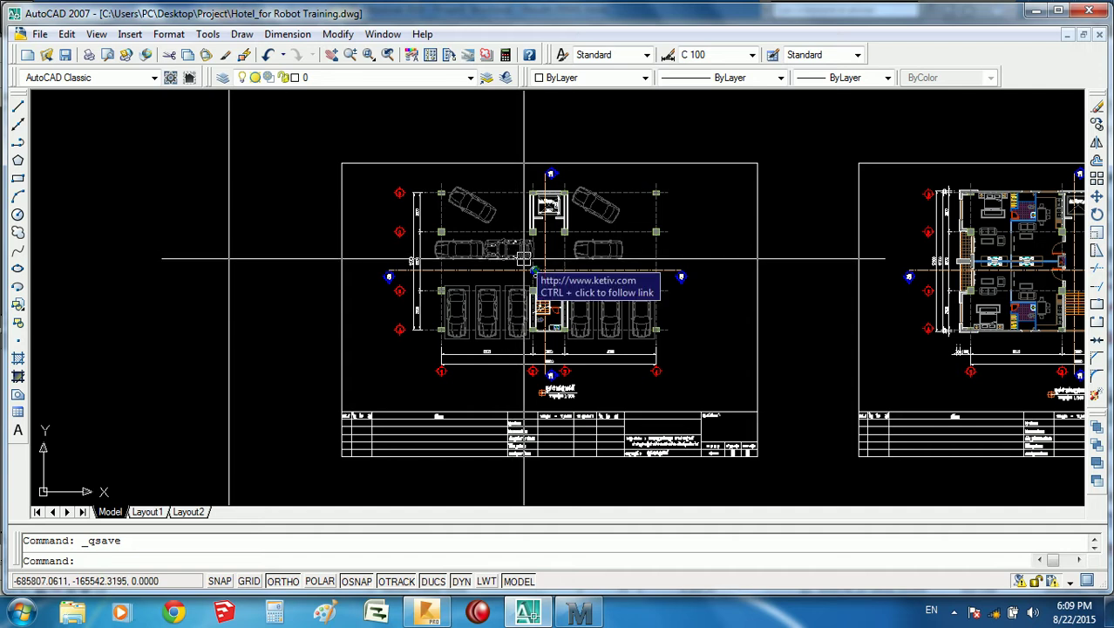
{"action": "scroll", "coordinate": [523, 261], "scroll_direction": "up", "scroll_amount": 3}
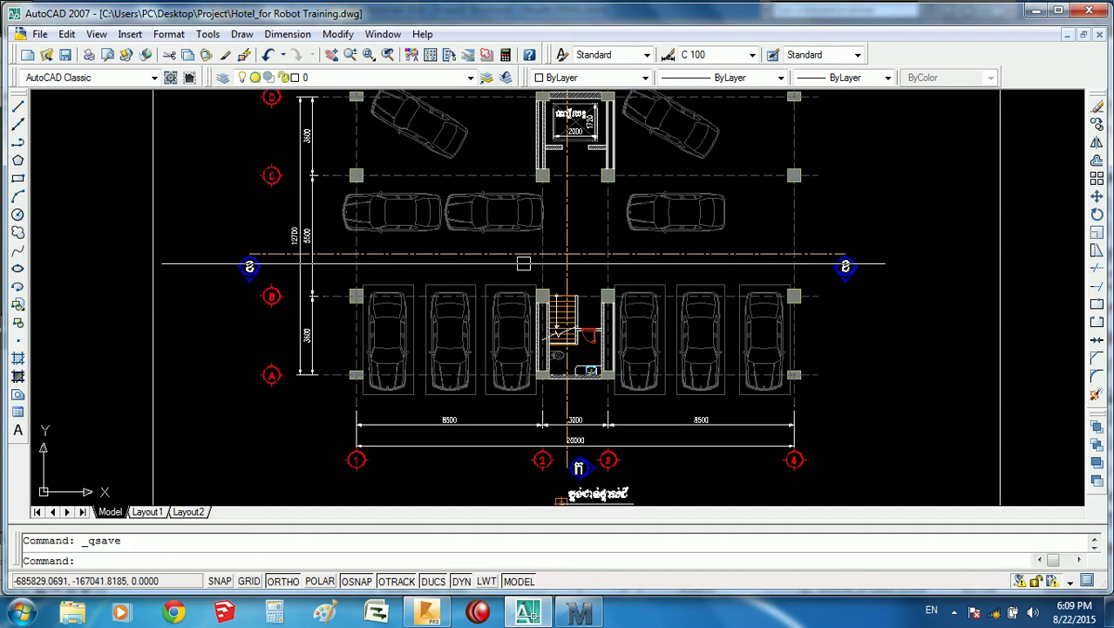
{"action": "scroll", "coordinate": [519, 259], "scroll_direction": "up", "scroll_amount": 2}
{"action": "scroll", "coordinate": [511, 255], "scroll_direction": "down", "scroll_amount": 3}
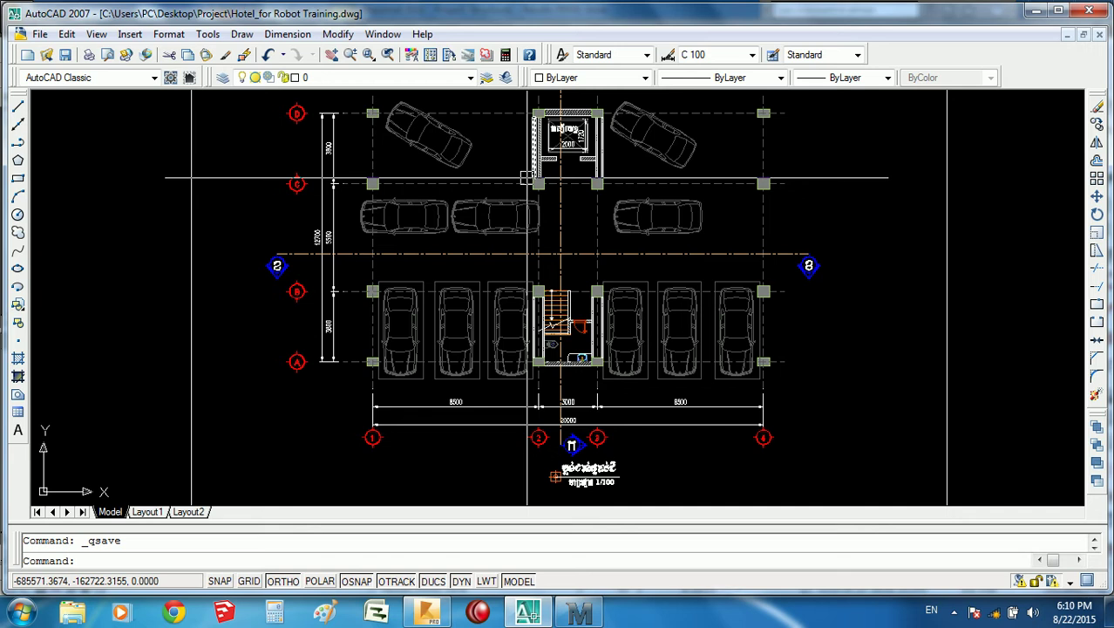
{"action": "scroll", "coordinate": [527, 178], "scroll_direction": "down", "scroll_amount": 1}
{"action": "scroll", "coordinate": [527, 174], "scroll_direction": "down", "scroll_amount": 2}
{"action": "scroll", "coordinate": [528, 170], "scroll_direction": "up", "scroll_amount": 2}
{"action": "scroll", "coordinate": [529, 160], "scroll_direction": "down", "scroll_amount": 2}
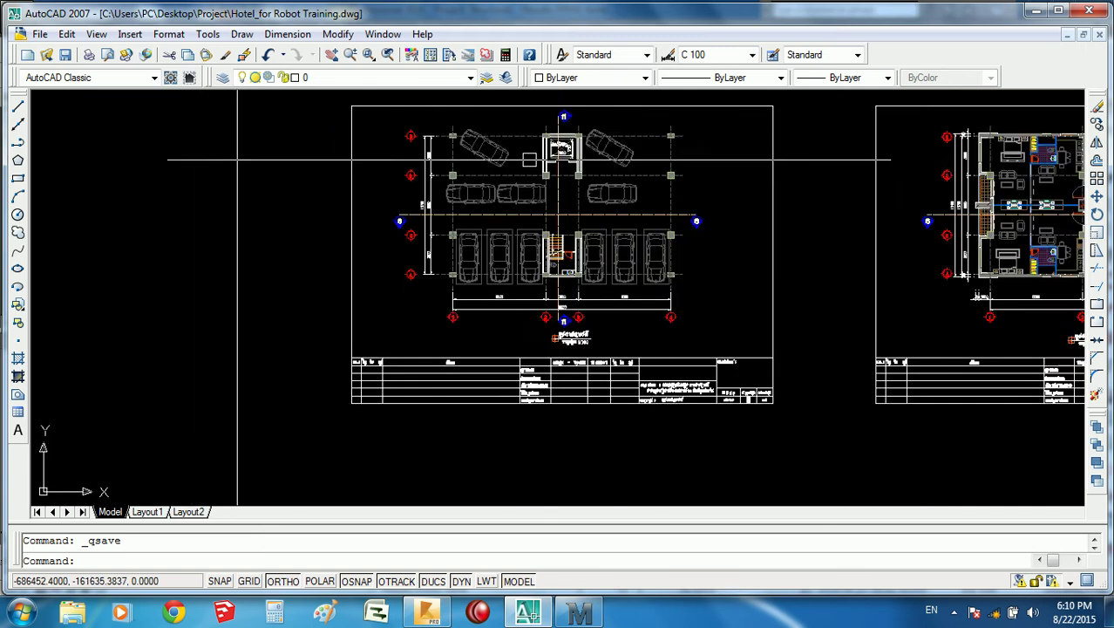
{"action": "scroll", "coordinate": [509, 175], "scroll_direction": "down", "scroll_amount": 2}
{"action": "scroll", "coordinate": [671, 218], "scroll_direction": "up", "scroll_amount": 1}
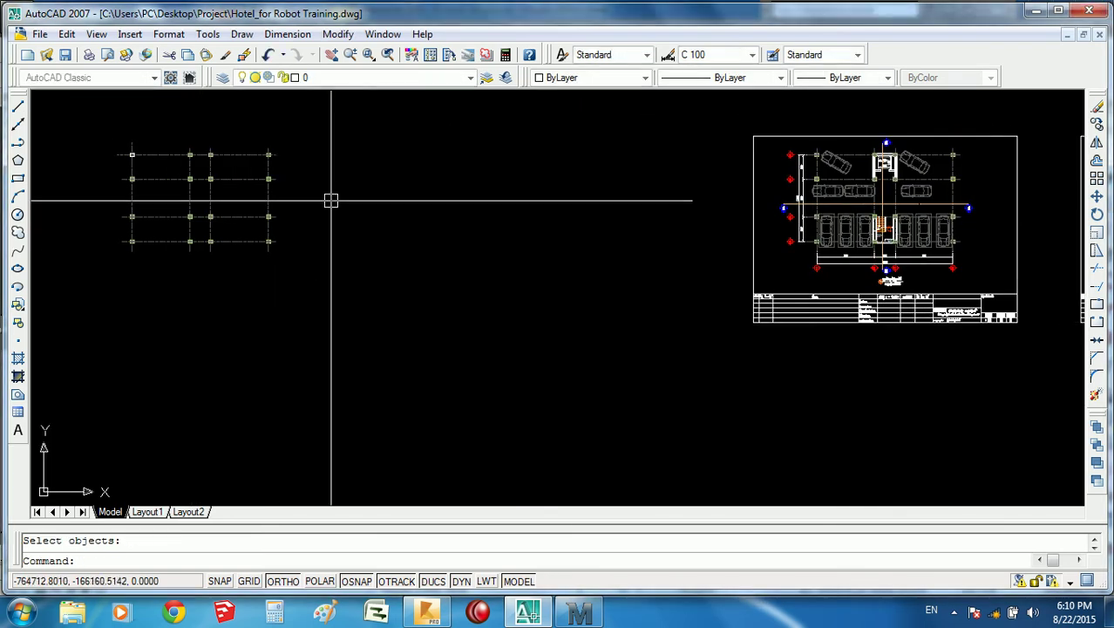
{"action": "scroll", "coordinate": [721, 261], "scroll_direction": "up", "scroll_amount": 5}
Start COPY and select the bottom and left dimensions, including 8500, with their axis bubbles.
{"action": "scroll", "coordinate": [709, 338], "scroll_direction": "down", "scroll_amount": 2}
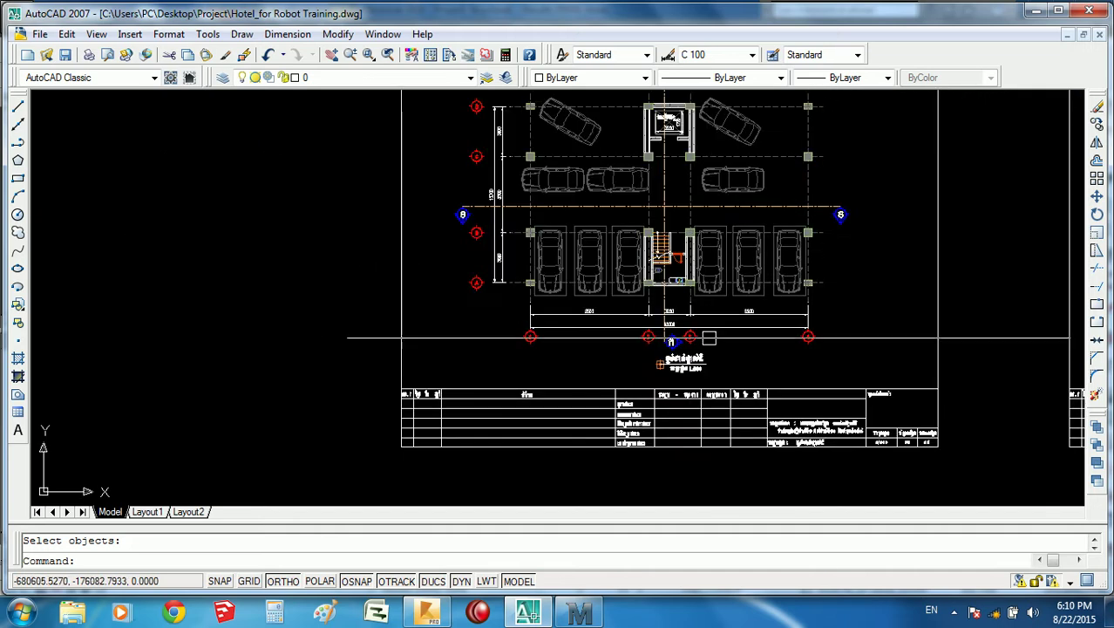
{"action": "middle_click_drag", "start_coordinate": [709, 337], "coordinate": [595, 357]}
{"action": "type", "text": "c"}
{"action": "key", "text": "Return"}
{"action": "scroll", "coordinate": [601, 322], "scroll_direction": "up", "scroll_amount": 3}
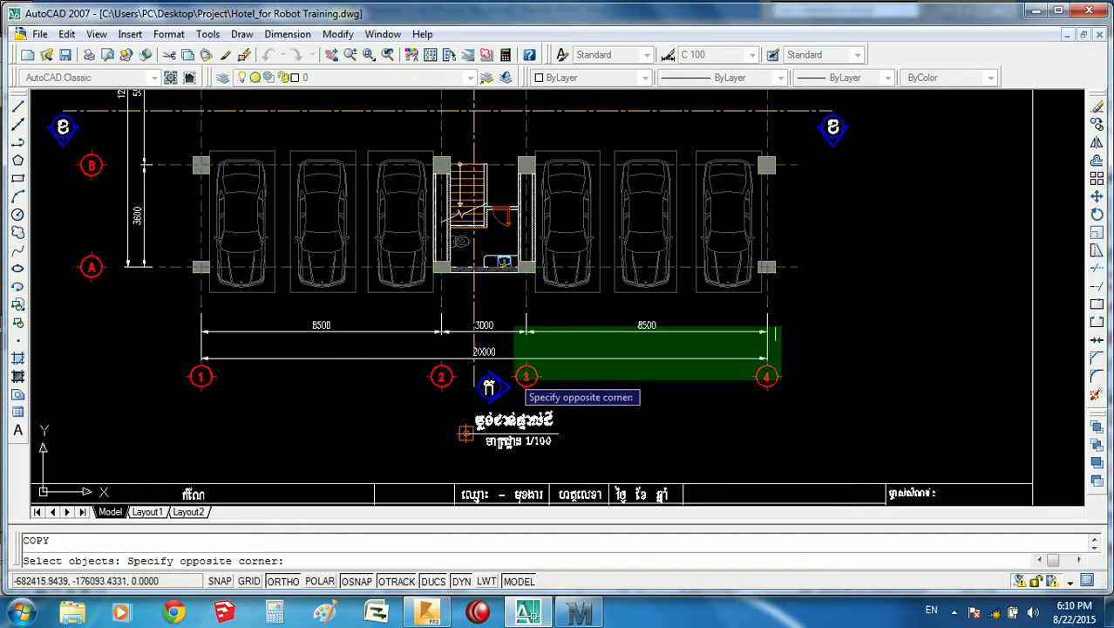
{"action": "left_click", "coordinate": [511, 397]}
{"action": "left_click", "coordinate": [454, 348]}
{"action": "left_click", "coordinate": [194, 386]}
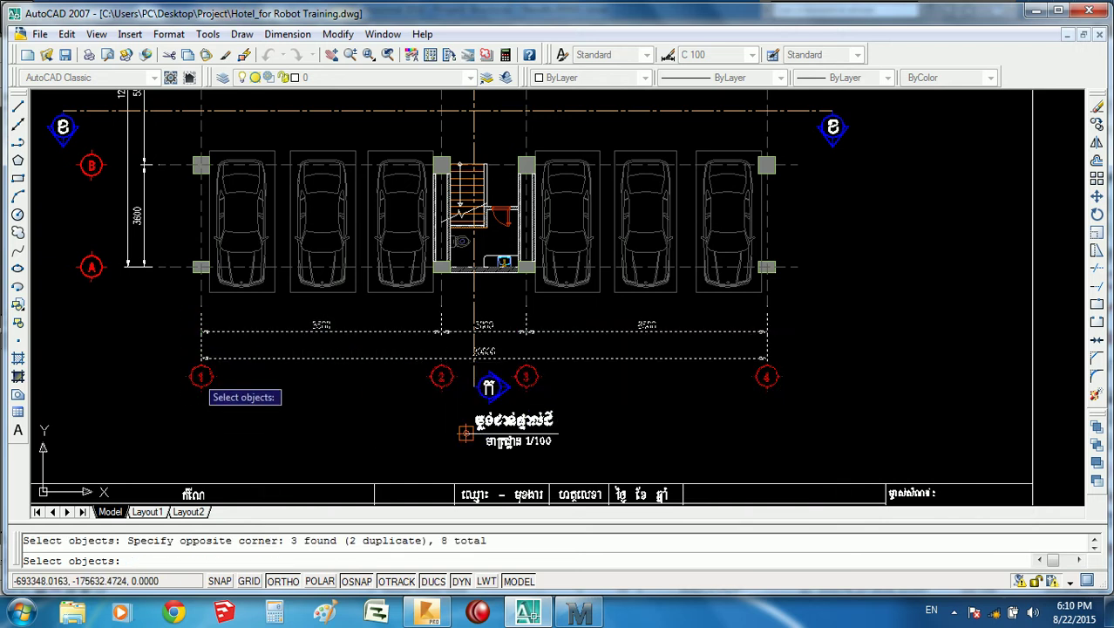
{"action": "scroll", "coordinate": [194, 385], "scroll_direction": "down", "scroll_amount": 2}
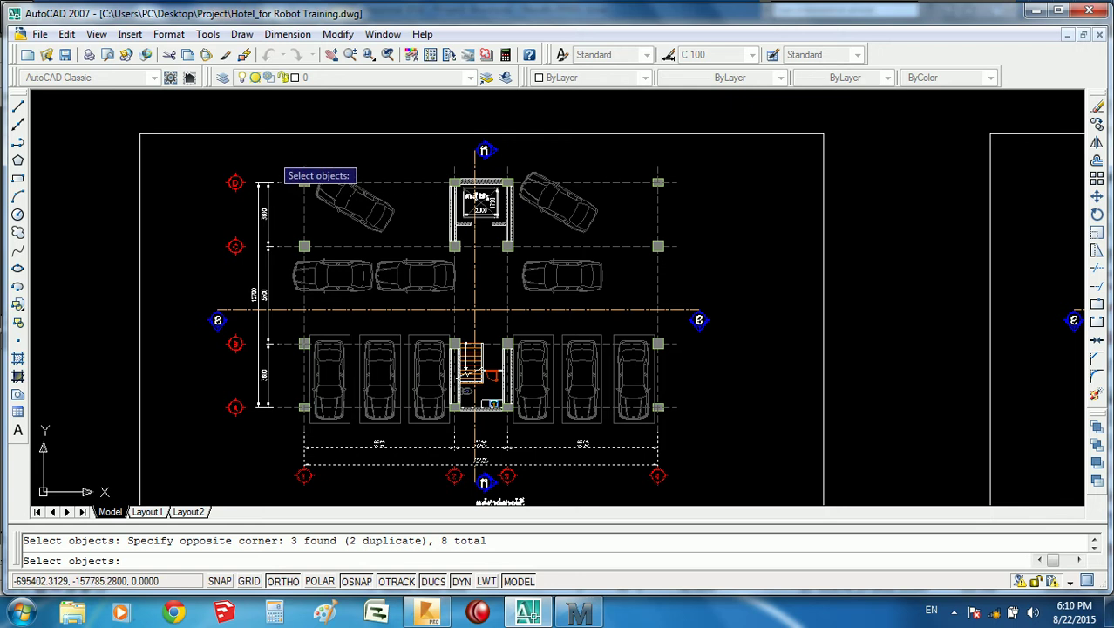
{"action": "left_click", "coordinate": [278, 155]}
{"action": "left_click", "coordinate": [181, 442]}
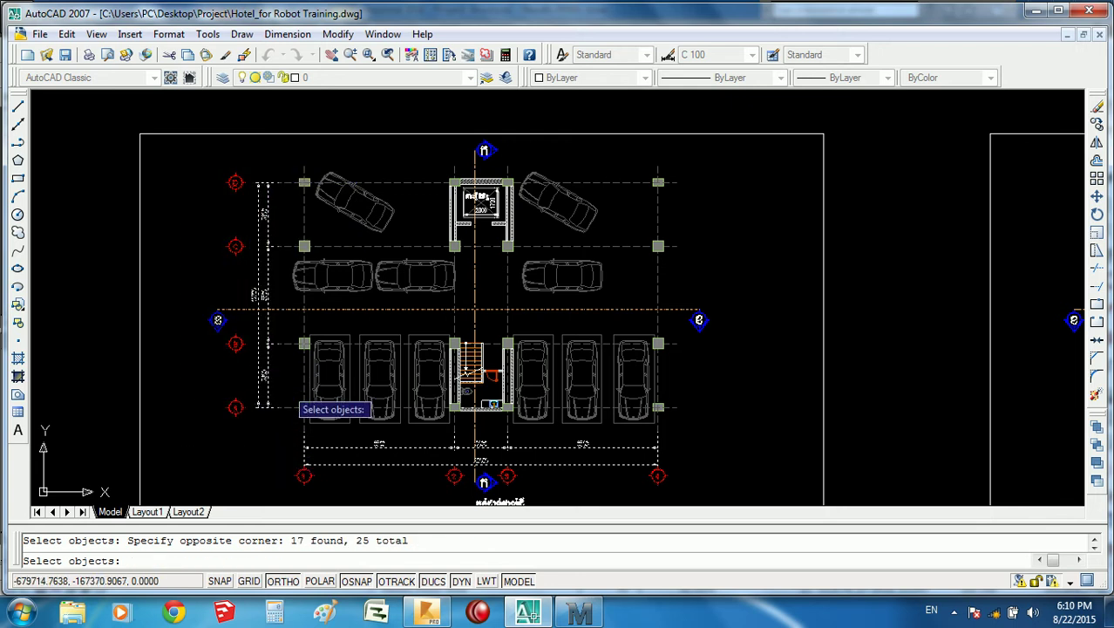
Add the remaining grid lines and columns to the copy selection and finish selecting.
{"action": "left_click", "coordinate": [743, 159]}
{"action": "left_click", "coordinate": [664, 457]}
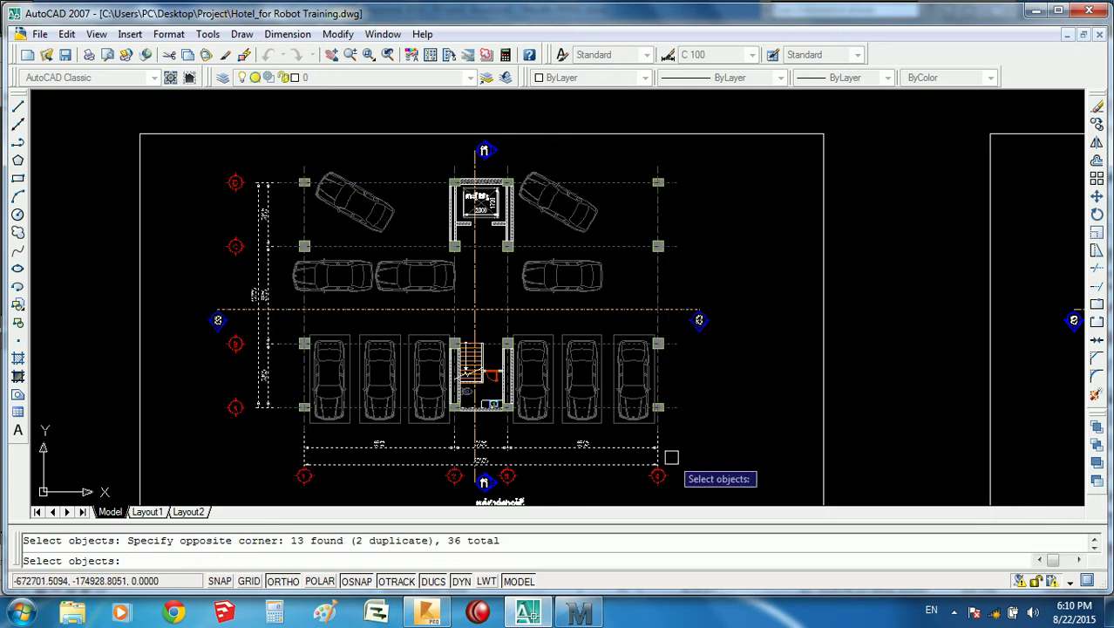
{"action": "left_click", "coordinate": [706, 424]}
{"action": "middle_click_drag", "start_coordinate": [298, 484], "coordinate": [357, 415]}
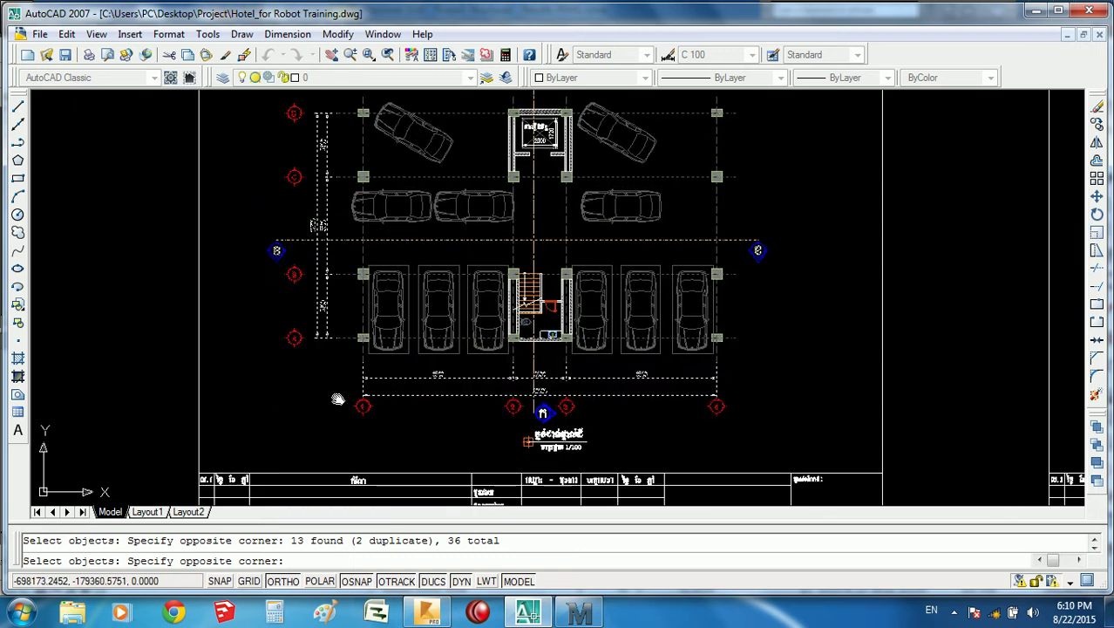
{"action": "left_click", "coordinate": [315, 423]}
{"action": "scroll", "coordinate": [361, 315], "scroll_direction": "up", "scroll_amount": 2}
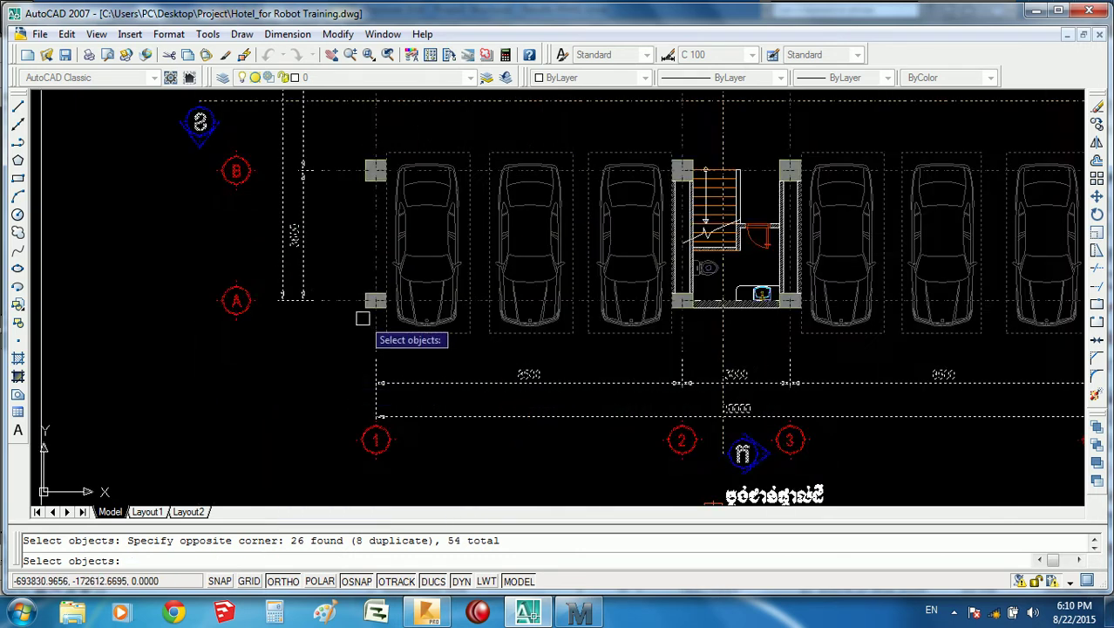
{"action": "scroll", "coordinate": [367, 303], "scroll_direction": "up", "scroll_amount": 4}
{"action": "key", "text": "Return"}
Pick a base point and place the copied grid in open space left of the sheet.
{"action": "left_click", "coordinate": [367, 302]}
{"action": "scroll", "coordinate": [349, 296], "scroll_direction": "down", "scroll_amount": 3}
{"action": "scroll", "coordinate": [320, 286], "scroll_direction": "down", "scroll_amount": 2}
{"action": "middle_click_drag", "start_coordinate": [756, 345], "coordinate": [758, 292]}
{"action": "scroll", "coordinate": [464, 309], "scroll_direction": "up", "scroll_amount": 2}
{"action": "scroll", "coordinate": [288, 343], "scroll_direction": "up", "scroll_amount": 2}
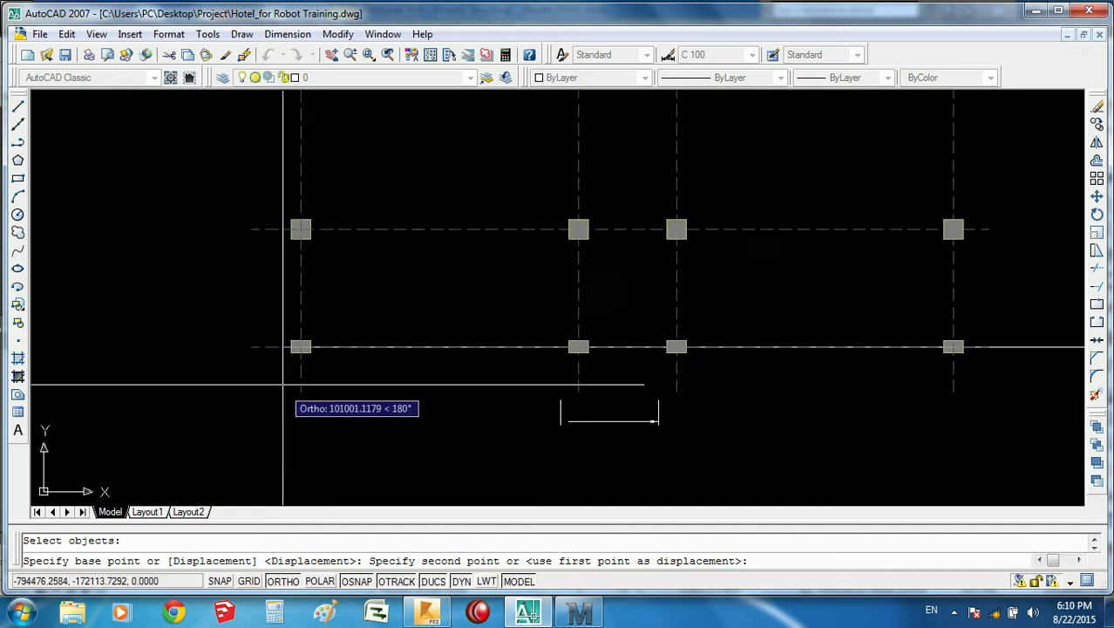
{"action": "scroll", "coordinate": [299, 339], "scroll_direction": "up", "scroll_amount": 2}
{"action": "left_click", "coordinate": [302, 338]}
{"action": "scroll", "coordinate": [402, 313], "scroll_direction": "down", "scroll_amount": 2}
{"action": "key", "text": "Escape"}
{"action": "scroll", "coordinate": [397, 323], "scroll_direction": "down", "scroll_amount": 4}
{"action": "scroll", "coordinate": [768, 330], "scroll_direction": "up", "scroll_amount": 3}
{"action": "type", "text": "e"}
{"action": "key", "text": "Return"}
Erase the first parking-stall rectangles near the right-hand columns of the copied grid.
{"action": "scroll", "coordinate": [410, 356], "scroll_direction": "down", "scroll_amount": 2}
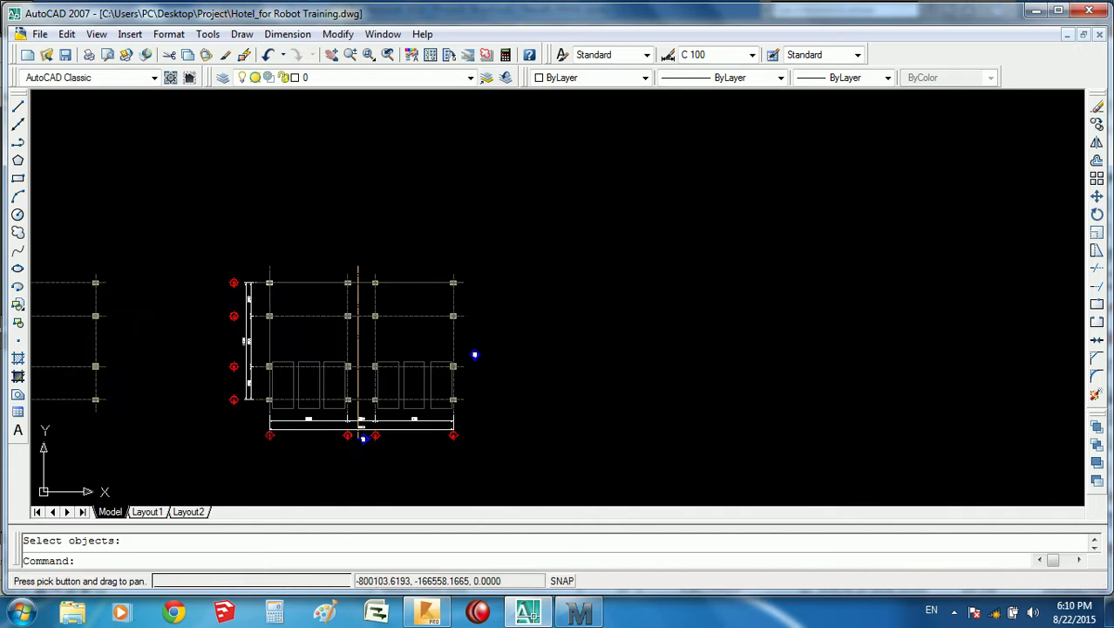
{"action": "middle_click_drag", "start_coordinate": [473, 353], "coordinate": [456, 368]}
{"action": "scroll", "coordinate": [457, 369], "scroll_direction": "up", "scroll_amount": 2}
{"action": "left_click", "coordinate": [457, 369]}
{"action": "left_click", "coordinate": [434, 387]}
{"action": "key", "text": "Return"}
{"action": "scroll", "coordinate": [507, 358], "scroll_direction": "down", "scroll_amount": 3}
{"action": "scroll", "coordinate": [435, 319], "scroll_direction": "up", "scroll_amount": 3}
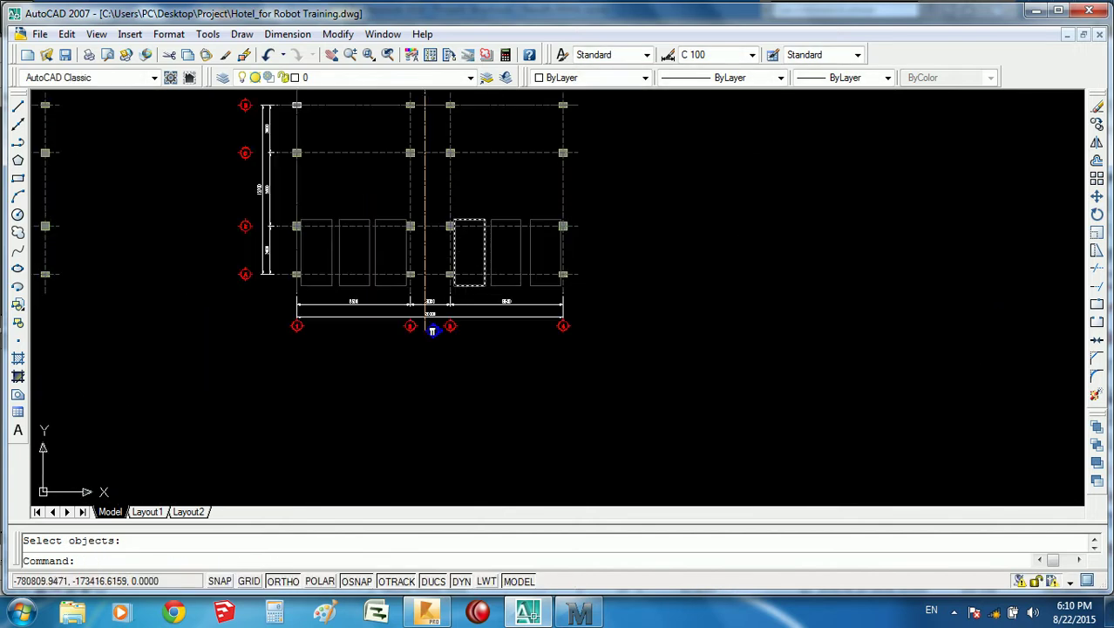
{"action": "scroll", "coordinate": [402, 408], "scroll_direction": "up", "scroll_amount": 1}
Erase two more groups of three rectangles with crossing windows.
{"action": "key", "text": "Return"}
{"action": "left_click", "coordinate": [463, 231]}
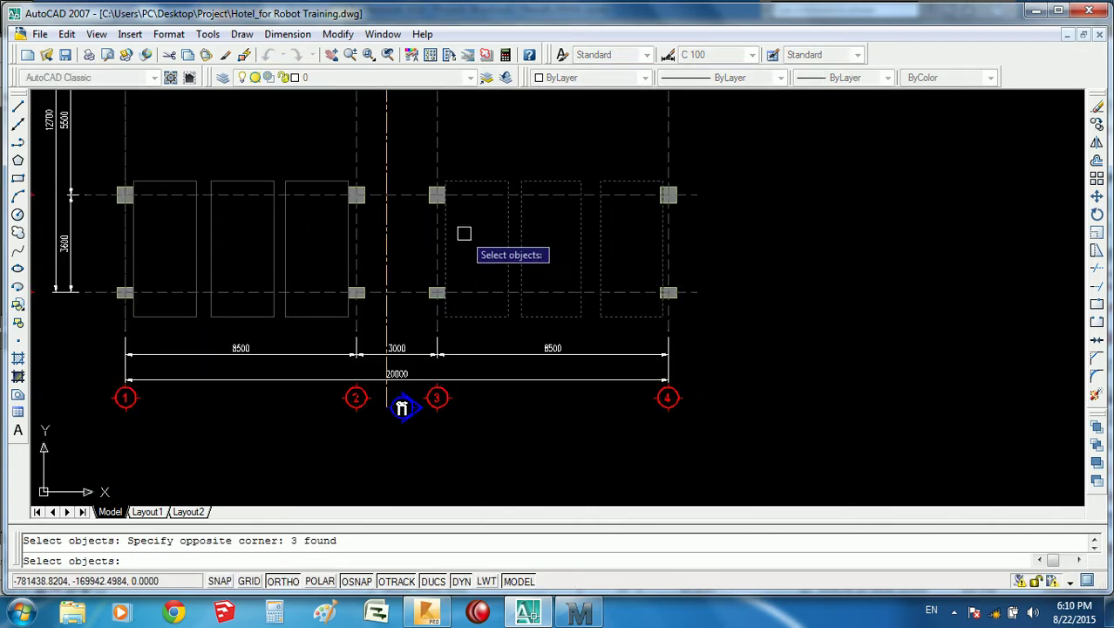
{"action": "key", "text": "Return"}
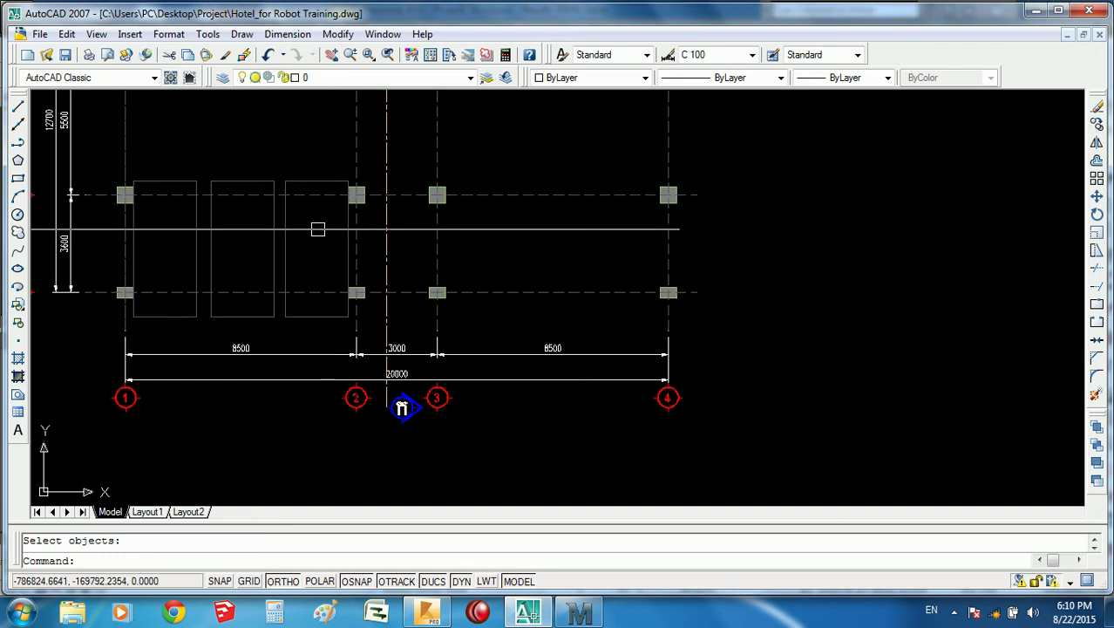
{"action": "key", "text": "Return"}
{"action": "left_click", "coordinate": [310, 236]}
{"action": "left_click", "coordinate": [164, 253]}
{"action": "key", "text": "Return"}
{"action": "scroll", "coordinate": [329, 299], "scroll_direction": "down", "scroll_amount": 2}
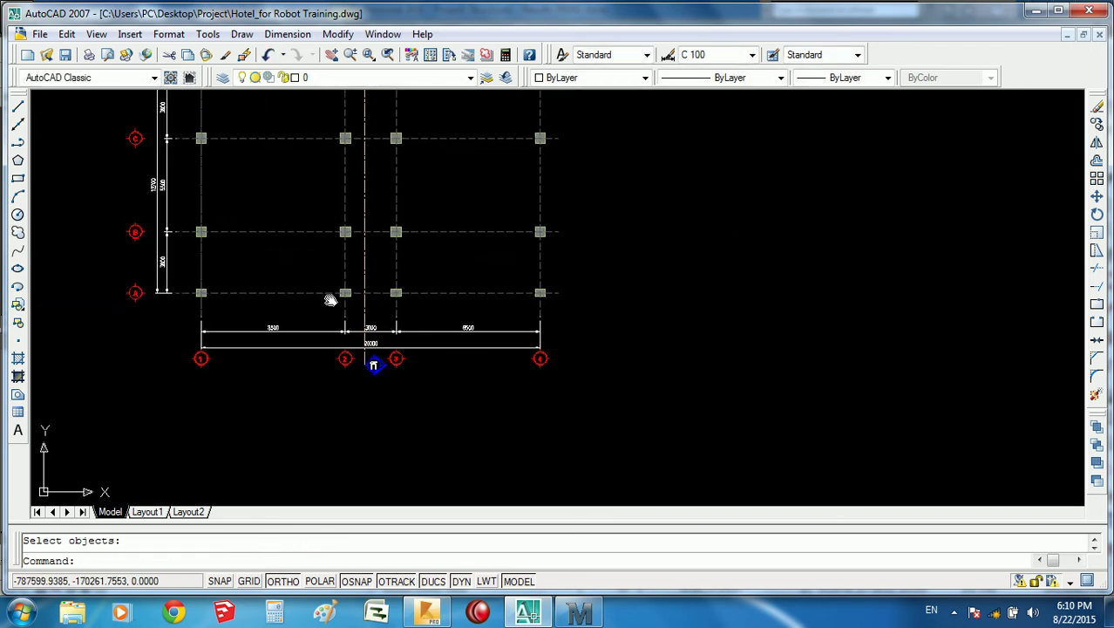
{"action": "left_click_drag", "start_coordinate": [329, 299], "coordinate": [388, 265]}
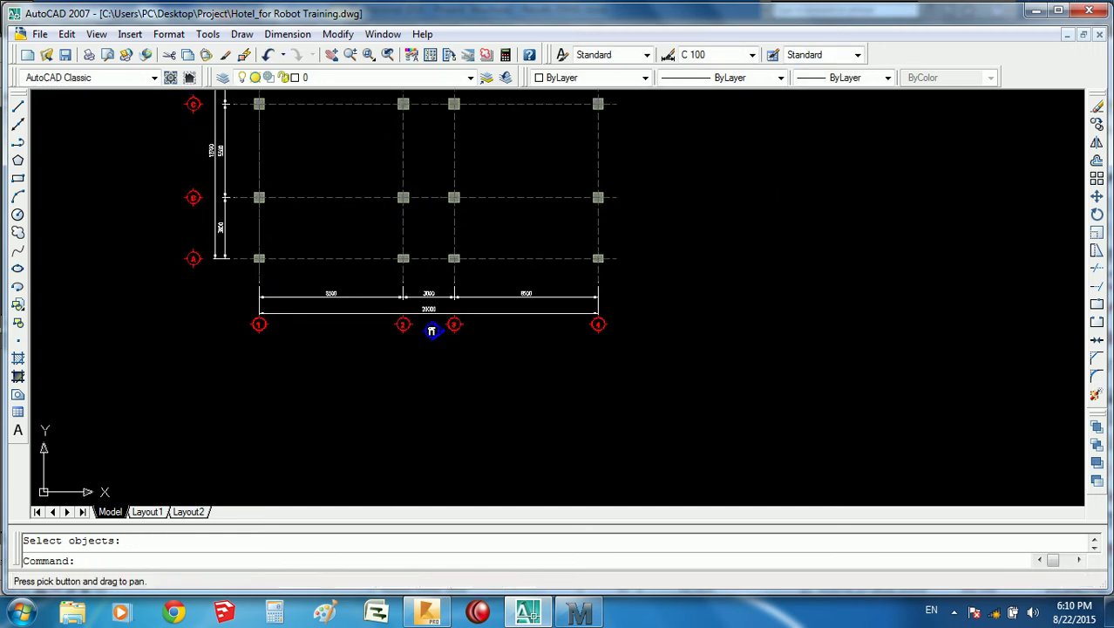
{"action": "scroll", "coordinate": [431, 330], "scroll_direction": "up", "scroll_amount": 6}
Erase the blue marker near grids 2–3.
{"action": "key", "text": "Return"}
{"action": "key", "text": "Return"}
{"action": "left_click", "coordinate": [472, 274]}
{"action": "left_click", "coordinate": [378, 418]}
{"action": "key", "text": "Return"}
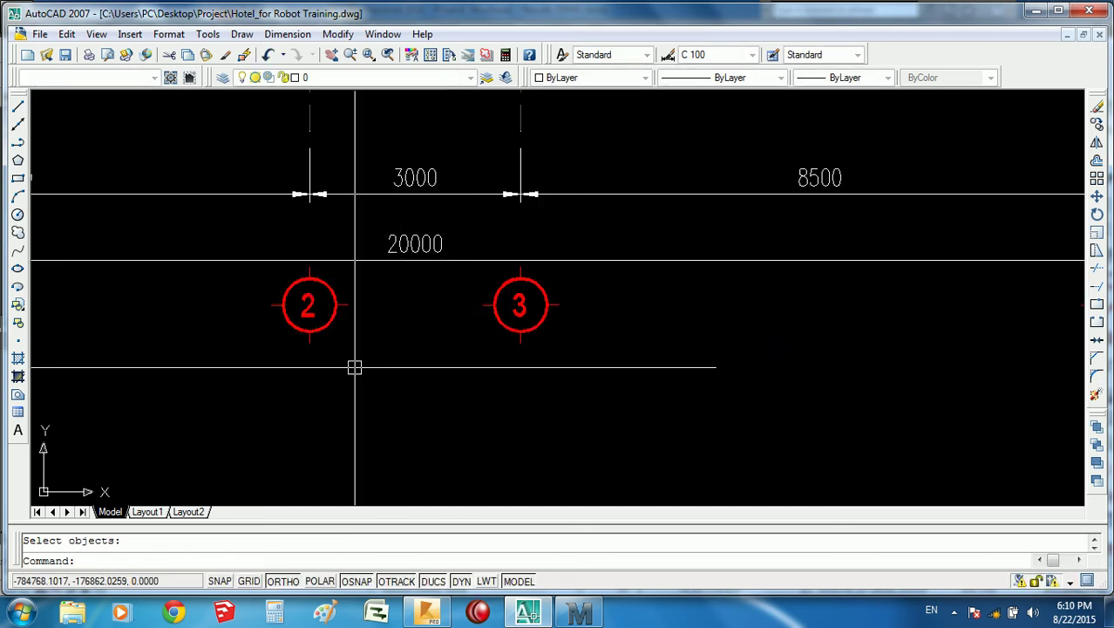
{"action": "scroll", "coordinate": [355, 367], "scroll_direction": "down", "scroll_amount": 5}
{"action": "scroll", "coordinate": [392, 361], "scroll_direction": "up", "scroll_amount": 3}
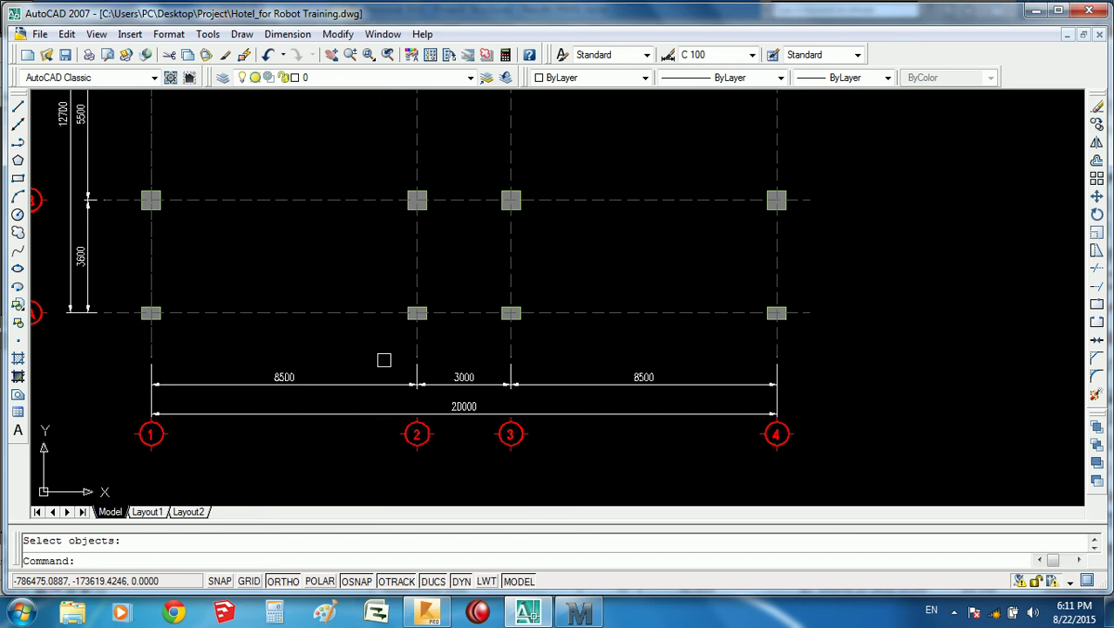
Save the drawing with Ctrl+S.
{"action": "key", "text": "ctrl+s"}
{"action": "scroll", "coordinate": [369, 332], "scroll_direction": "down", "scroll_amount": 5}
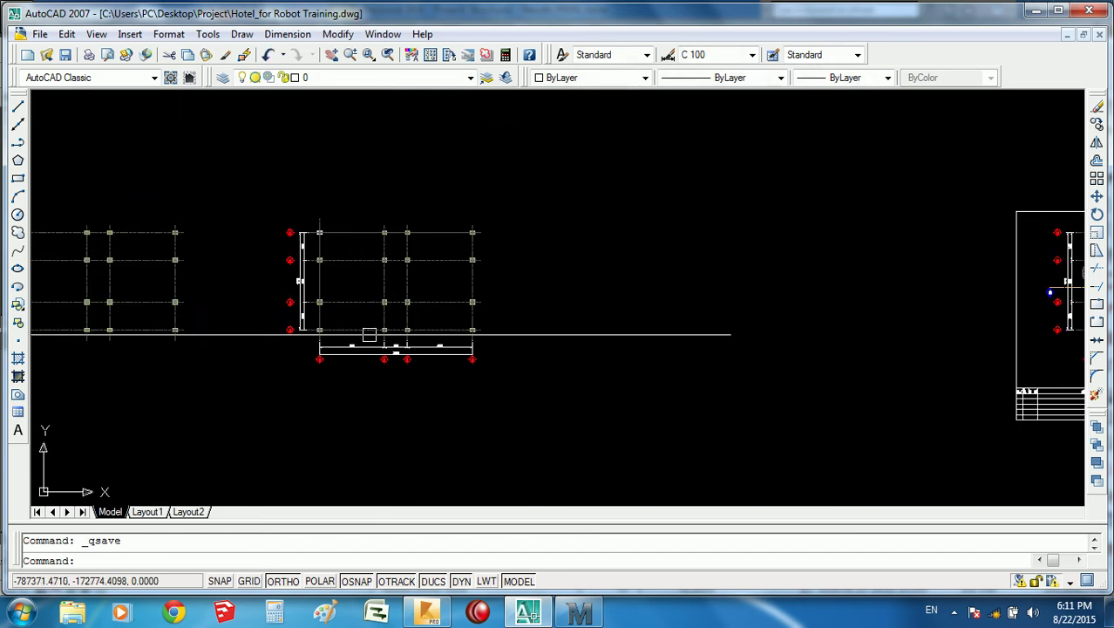
{"action": "scroll", "coordinate": [360, 327], "scroll_direction": "up", "scroll_amount": 3}
{"action": "scroll", "coordinate": [229, 244], "scroll_direction": "up", "scroll_amount": 3}
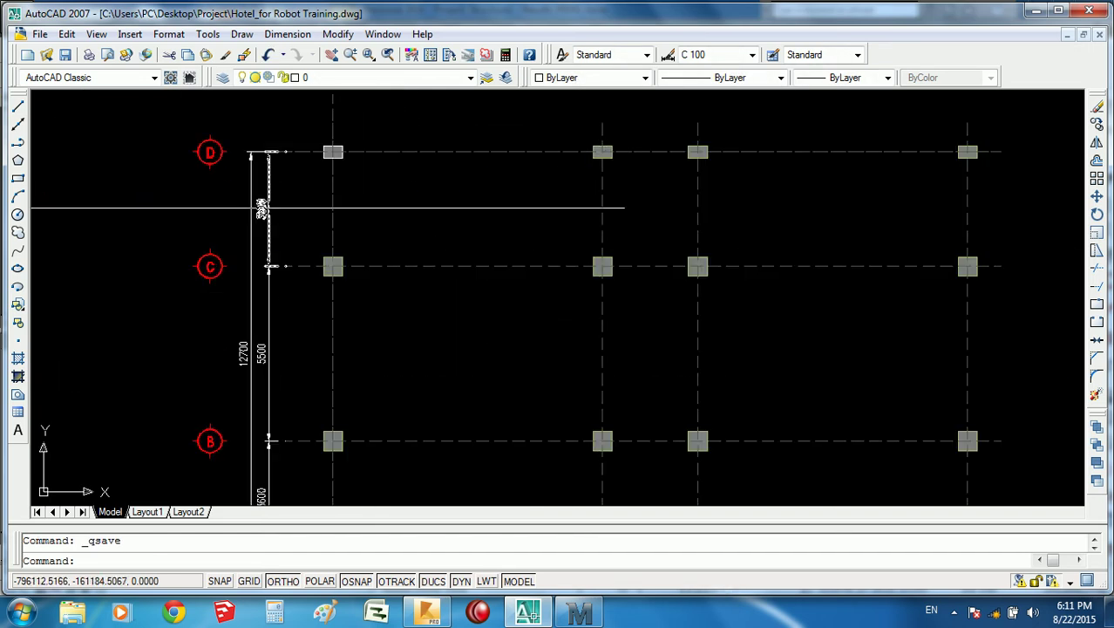
Erase the two leftover grid copies on the left with a crossing window.
{"action": "scroll", "coordinate": [330, 323], "scroll_direction": "down", "scroll_amount": 4}
{"action": "mouse_move", "coordinate": [343, 331]}
{"action": "middle_mouse_down"}
{"action": "mouse_move", "coordinate": [323, 266]}
{"action": "mouse_move", "coordinate": [445, 244]}
{"action": "middle_mouse_up"}
{"action": "scroll", "coordinate": [324, 266], "scroll_direction": "down", "scroll_amount": 5}
{"action": "scroll", "coordinate": [288, 248], "scroll_direction": "up", "scroll_amount": 3}
{"action": "scroll", "coordinate": [309, 249], "scroll_direction": "down", "scroll_amount": 3}
{"action": "key", "text": "e"}
{"action": "key", "text": "Return"}
{"action": "left_click", "coordinate": [452, 204]}
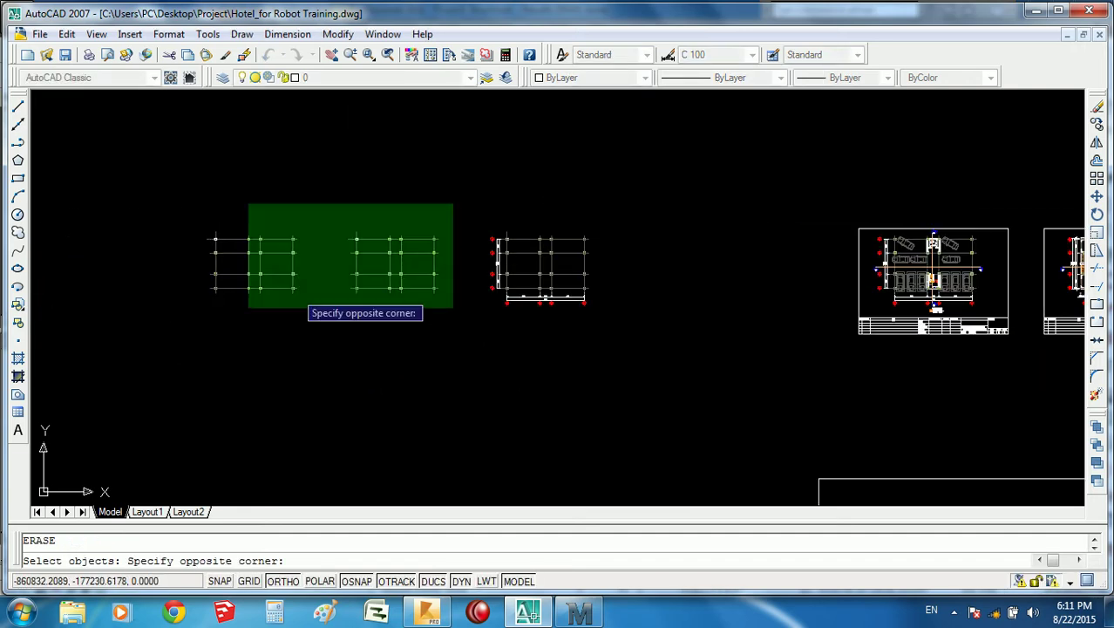
{"action": "left_click", "coordinate": [248, 303]}
{"action": "key", "text": "Return"}
Start COPY (CO) and crossing-select the tower section drawing.
{"action": "scroll", "coordinate": [468, 350], "scroll_direction": "down", "scroll_amount": 5}
{"action": "scroll", "coordinate": [503, 338], "scroll_direction": "down", "scroll_amount": 3}
{"action": "middle_click_drag", "start_coordinate": [835, 405], "coordinate": [560, 390]}
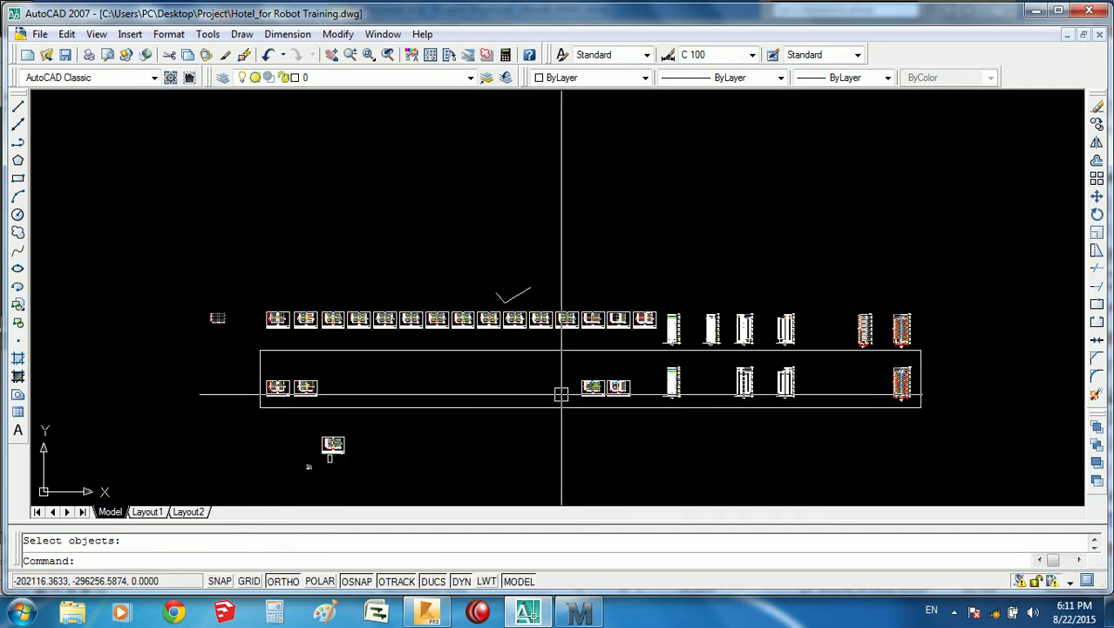
{"action": "scroll", "coordinate": [670, 348], "scroll_direction": "up", "scroll_amount": 4}
{"action": "scroll", "coordinate": [733, 305], "scroll_direction": "up", "scroll_amount": 4}
{"action": "middle_click_drag", "start_coordinate": [721, 373], "coordinate": [527, 416]}
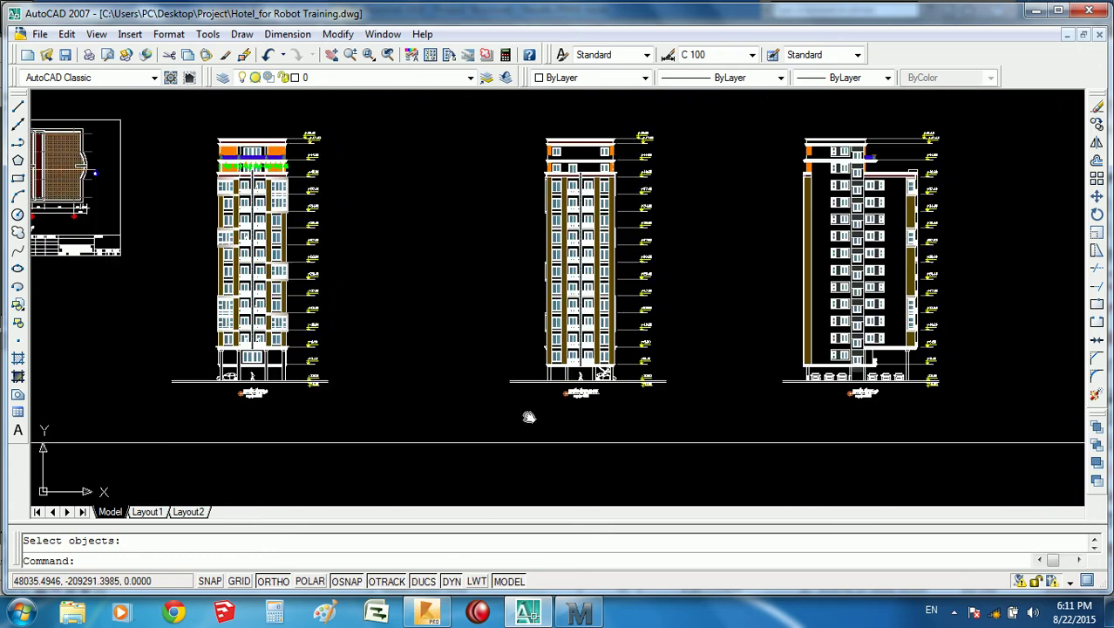
{"action": "type", "text": "co"}
{"action": "key", "text": "Return"}
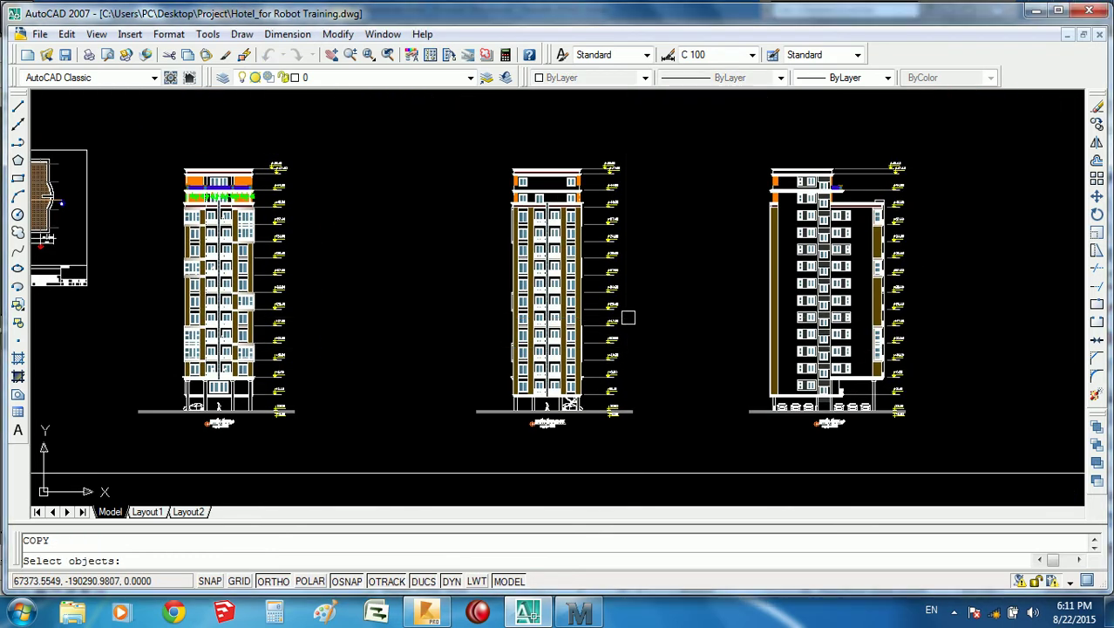
{"action": "scroll", "coordinate": [646, 328], "scroll_direction": "down", "scroll_amount": 2}
{"action": "middle_click_drag", "start_coordinate": [517, 271], "coordinate": [458, 253]}
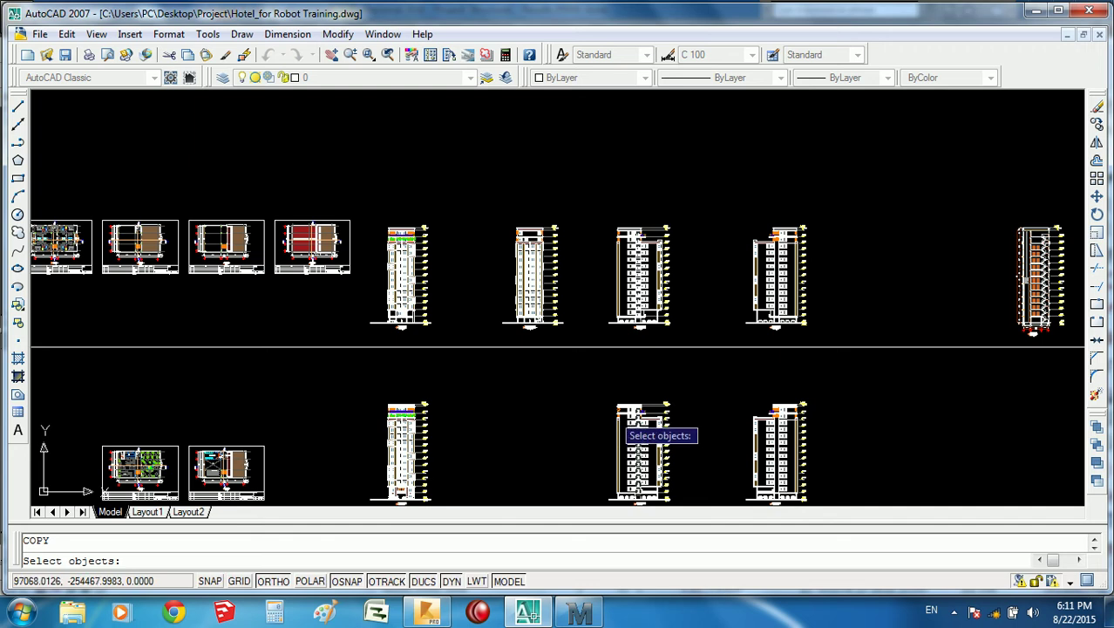
{"action": "middle_click_drag", "start_coordinate": [790, 350], "coordinate": [514, 357]}
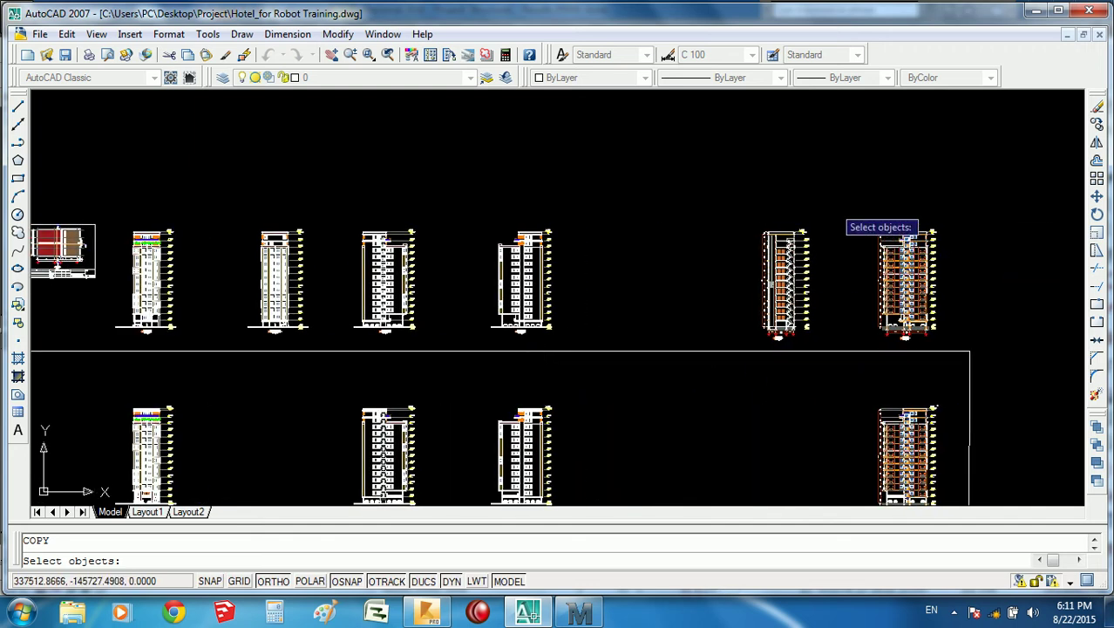
{"action": "left_click", "coordinate": [861, 194]}
{"action": "left_click", "coordinate": [729, 348]}
{"action": "key", "text": "Return"}
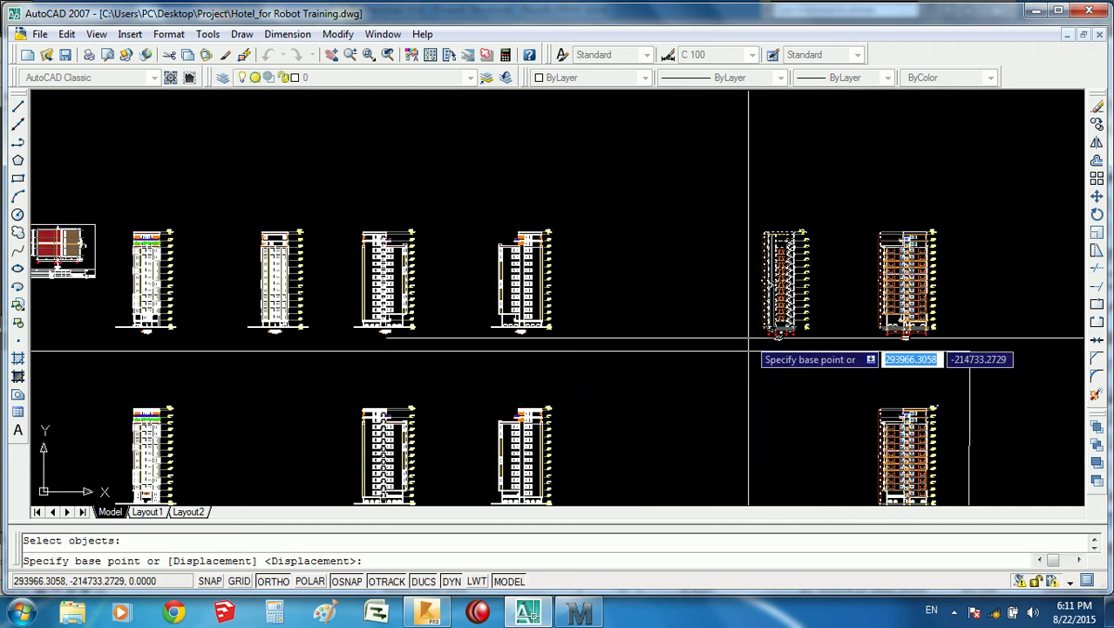
Pick a base point and place the tower section copy beside the column grid plan.
{"action": "left_click", "coordinate": [748, 338]}
{"action": "scroll", "coordinate": [575, 342], "scroll_direction": "down", "scroll_amount": 2}
{"action": "scroll", "coordinate": [576, 342], "scroll_direction": "down", "scroll_amount": 2}
{"action": "scroll", "coordinate": [575, 342], "scroll_direction": "down", "scroll_amount": 3}
{"action": "middle_click_drag", "start_coordinate": [575, 342], "coordinate": [811, 318]}
{"action": "scroll", "coordinate": [626, 191], "scroll_direction": "up", "scroll_amount": 5}
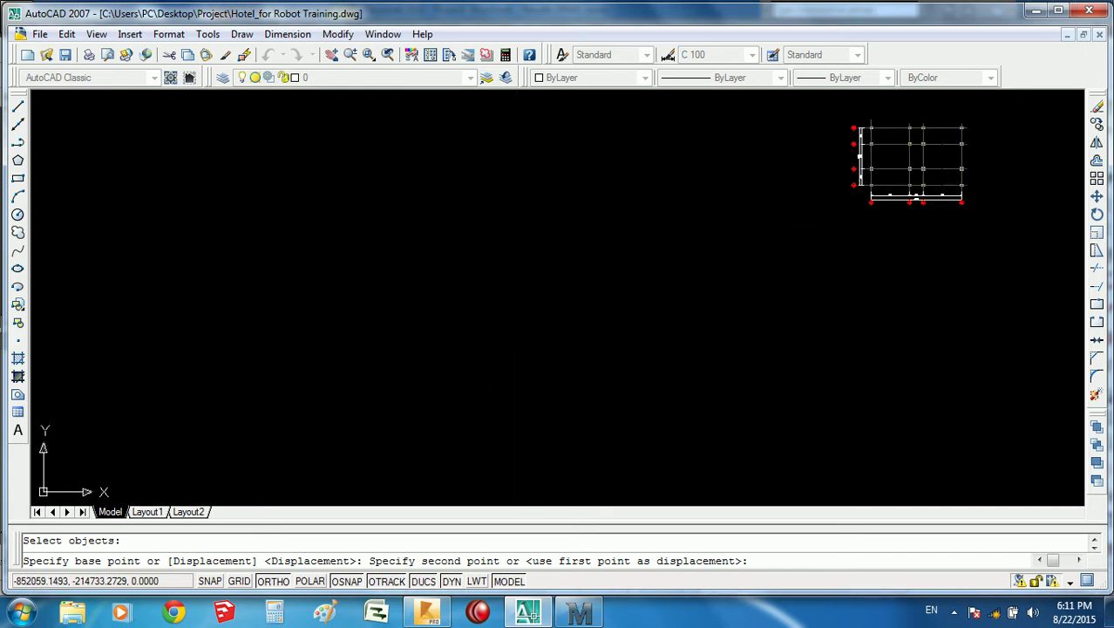
{"action": "left_click", "coordinate": [695, 202]}
End the copy and move the column grid plan horizontally to a new position.
{"action": "middle_click_drag", "start_coordinate": [696, 203], "coordinate": [594, 165]}
{"action": "key", "text": "Escape"}
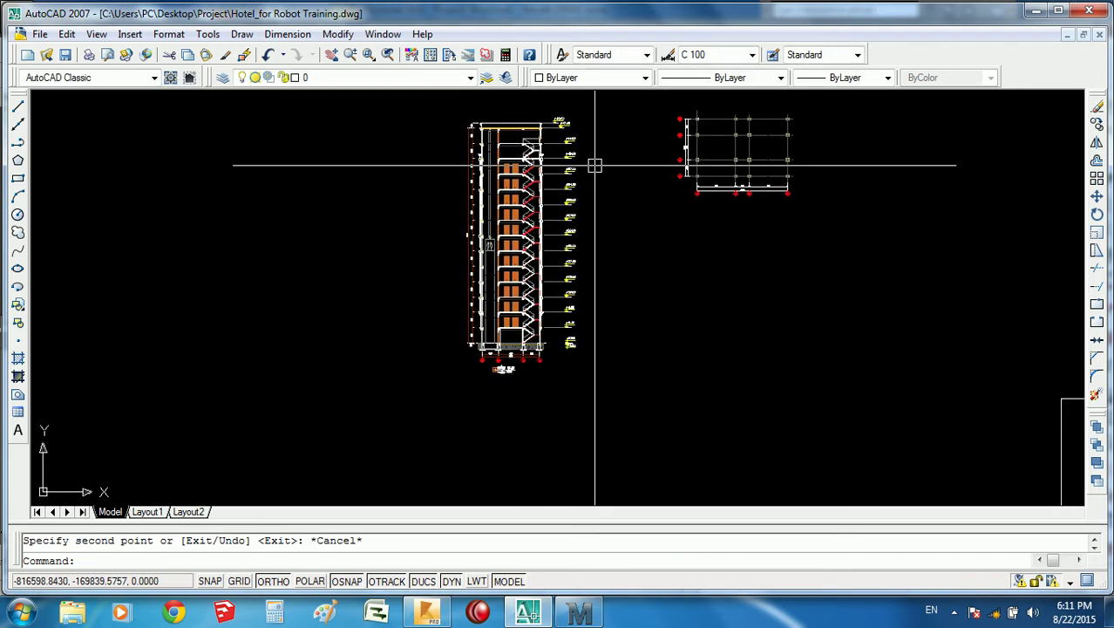
{"action": "type", "text": "m"}
{"action": "key", "text": "Return"}
{"action": "middle_click_drag", "start_coordinate": [767, 132], "coordinate": [706, 176]}
{"action": "left_click", "coordinate": [791, 136]}
{"action": "left_click", "coordinate": [582, 261]}
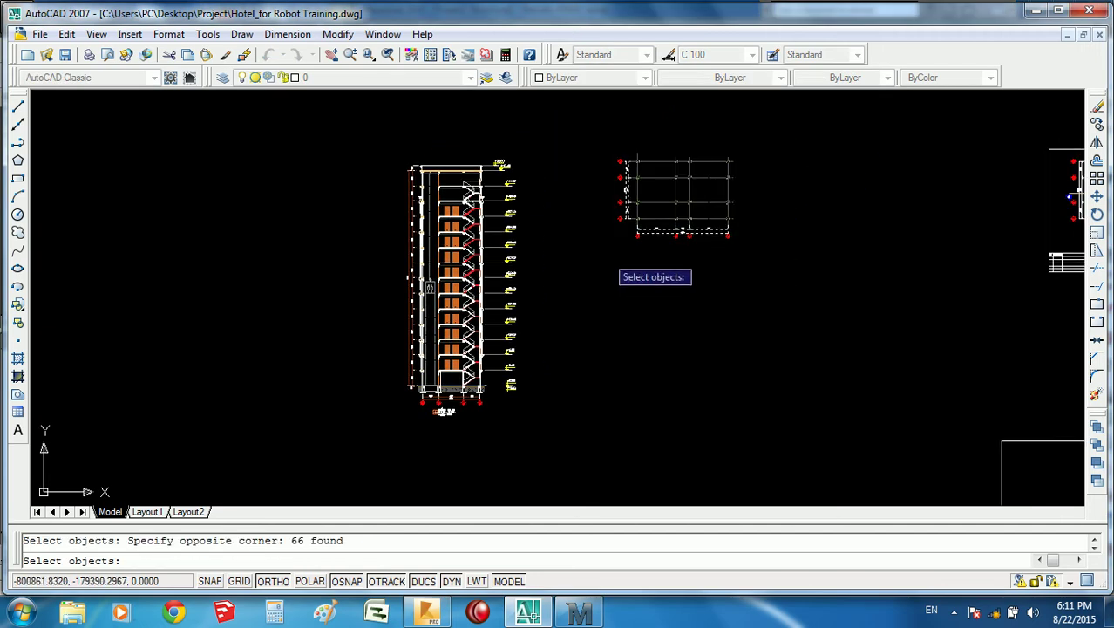
{"action": "key", "text": "Return"}
{"action": "left_click", "coordinate": [589, 319]}
{"action": "left_click", "coordinate": [582, 403]}
Move the grid plan further left, then undo that move.
{"action": "scroll", "coordinate": [610, 349], "scroll_direction": "up", "scroll_amount": 3}
{"action": "scroll", "coordinate": [638, 244], "scroll_direction": "up", "scroll_amount": 2}
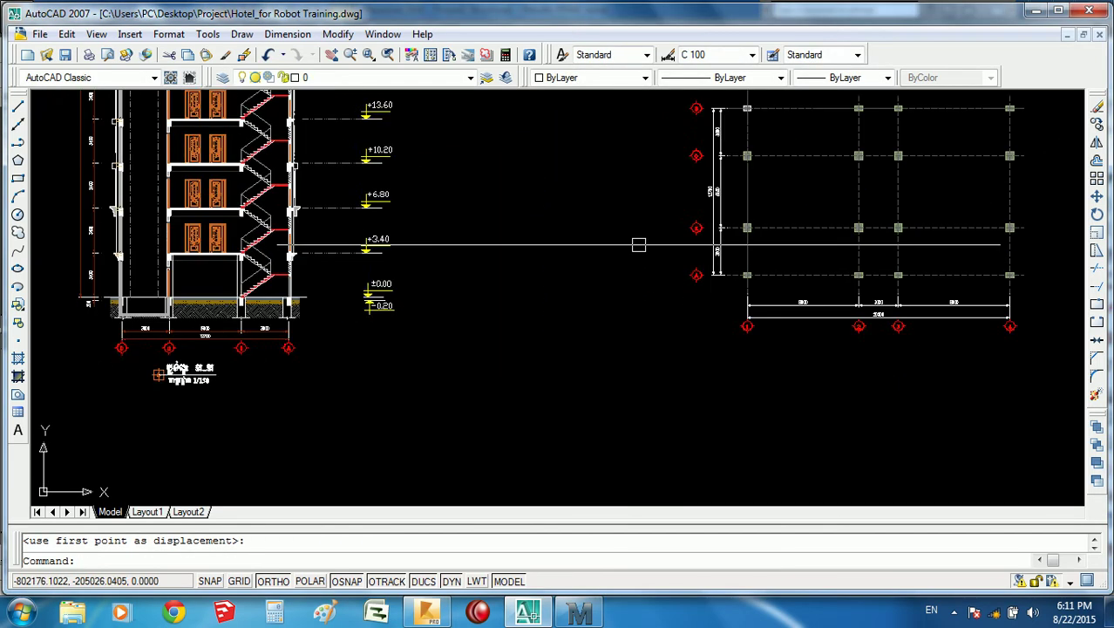
{"action": "scroll", "coordinate": [638, 244], "scroll_direction": "down", "scroll_amount": 2}
{"action": "type", "text": "m"}
{"action": "key", "text": "Return"}
{"action": "left_click", "coordinate": [916, 131]}
{"action": "left_click", "coordinate": [595, 366]}
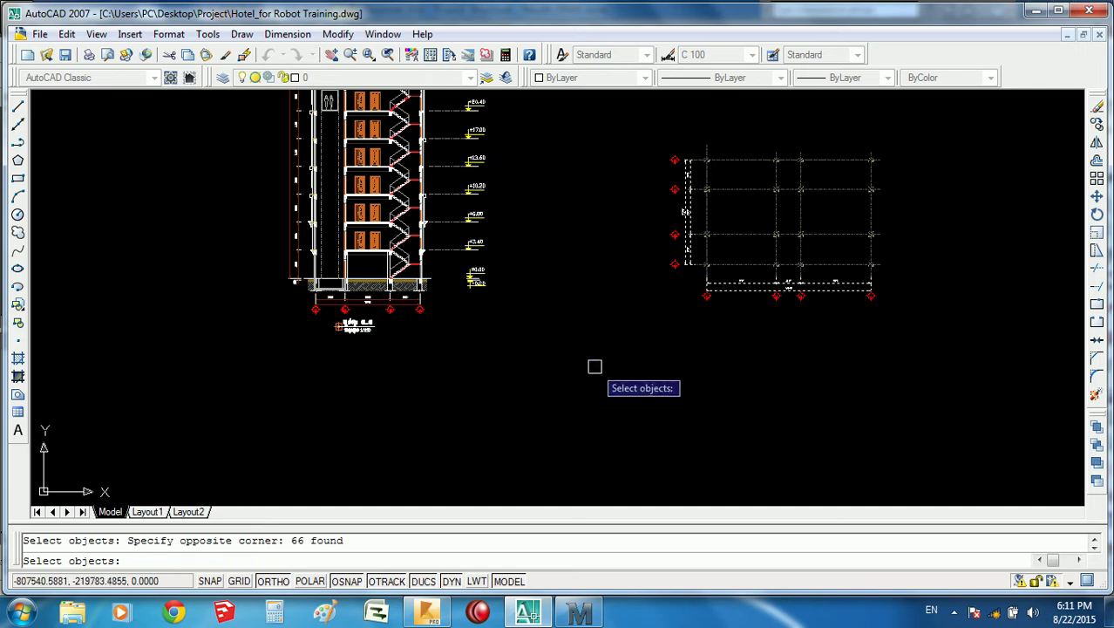
{"action": "key", "text": "Return"}
{"action": "left_click", "coordinate": [800, 348]}
{"action": "left_click", "coordinate": [618, 344]}
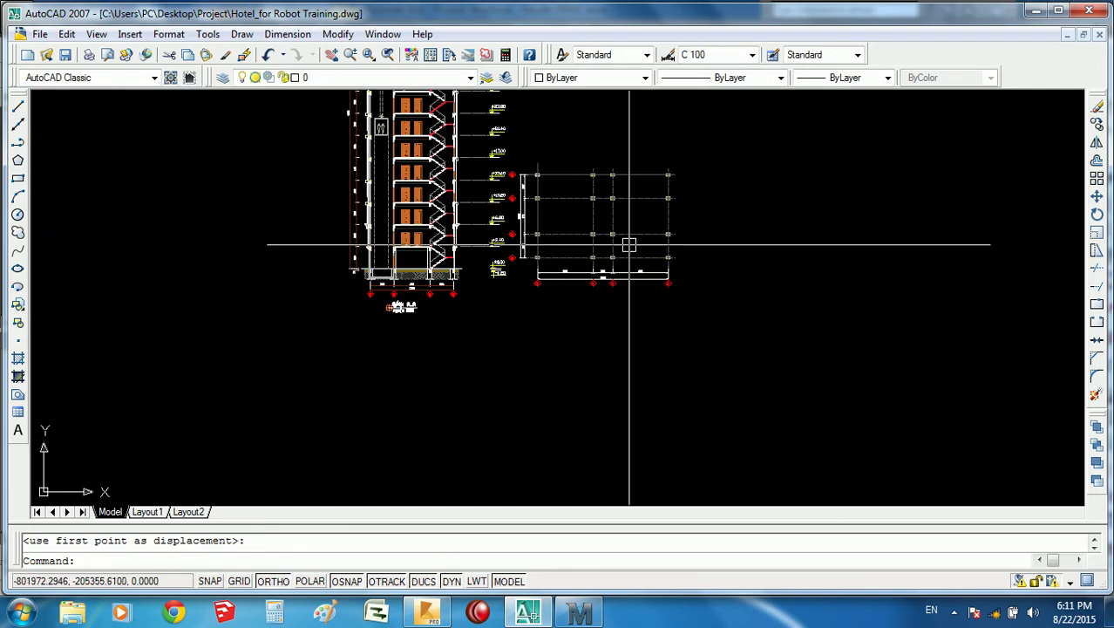
{"action": "key", "text": "ctrl+z"}
Move the grid plan horizontally closer to the tower section and save the drawing.
{"action": "type", "text": "m"}
{"action": "key", "text": "Return"}
{"action": "left_click", "coordinate": [931, 131]}
{"action": "left_click", "coordinate": [602, 414]}
{"action": "key", "text": "Return"}
{"action": "left_click", "coordinate": [637, 387]}
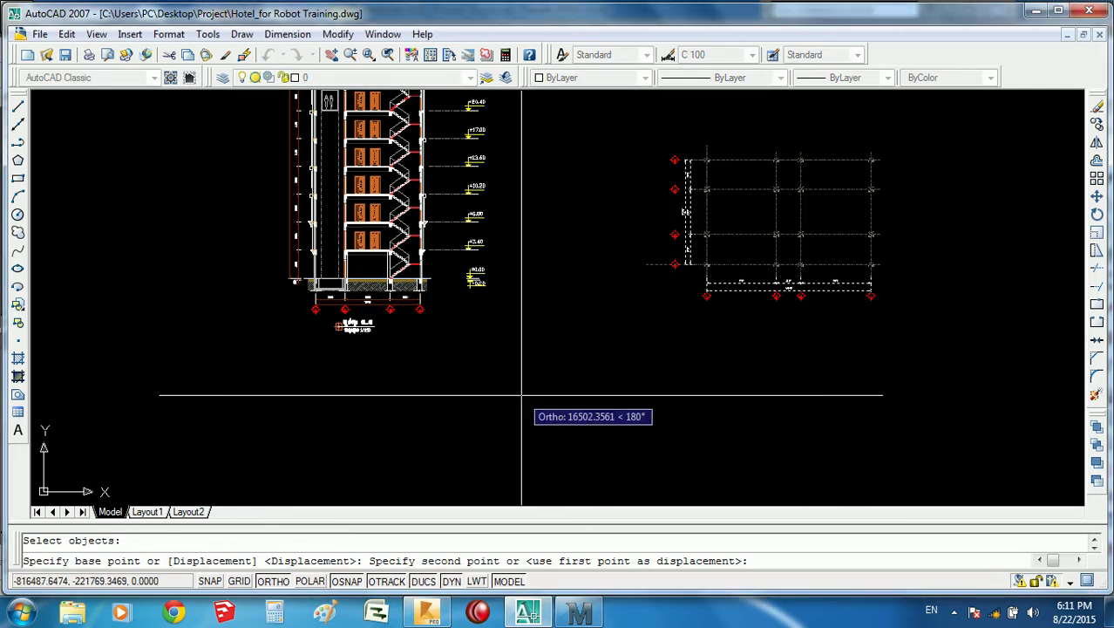
{"action": "left_click", "coordinate": [497, 398]}
{"action": "scroll", "coordinate": [454, 258], "scroll_direction": "up", "scroll_amount": 3}
{"action": "middle_click_drag", "start_coordinate": [453, 258], "coordinate": [535, 216]}
{"action": "key", "text": "ctrl+s"}
Pan and zoom along the tower section's floors and across the drawing sheets.
{"action": "scroll", "coordinate": [412, 234], "scroll_direction": "up", "scroll_amount": 3}
{"action": "middle_click_drag", "start_coordinate": [412, 234], "coordinate": [419, 392]}
{"action": "scroll", "coordinate": [425, 228], "scroll_direction": "up", "scroll_amount": 2}
{"action": "scroll", "coordinate": [426, 229], "scroll_direction": "up", "scroll_amount": 2}
{"action": "scroll", "coordinate": [425, 228], "scroll_direction": "down", "scroll_amount": 6}
{"action": "mouse_move", "coordinate": [425, 228]}
{"action": "middle_mouse_down"}
{"action": "mouse_move", "coordinate": [430, 297]}
{"action": "mouse_move", "coordinate": [407, 336]}
{"action": "mouse_move", "coordinate": [435, 273]}
{"action": "middle_mouse_up"}
{"action": "scroll", "coordinate": [430, 297], "scroll_direction": "down", "scroll_amount": 2}
{"action": "scroll", "coordinate": [429, 298], "scroll_direction": "down", "scroll_amount": 2}
{"action": "scroll", "coordinate": [430, 297], "scroll_direction": "down", "scroll_amount": 2}
{"action": "scroll", "coordinate": [471, 280], "scroll_direction": "down", "scroll_amount": 4}
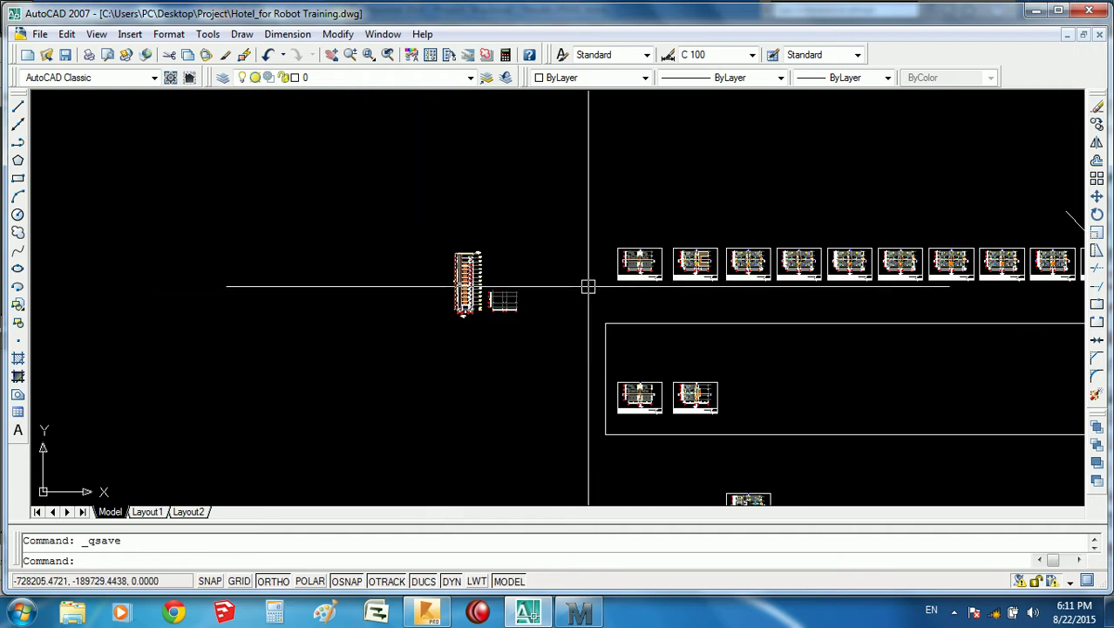
{"action": "scroll", "coordinate": [610, 266], "scroll_direction": "down", "scroll_amount": 2}
{"action": "middle_click_drag", "start_coordinate": [606, 390], "coordinate": [430, 386]}
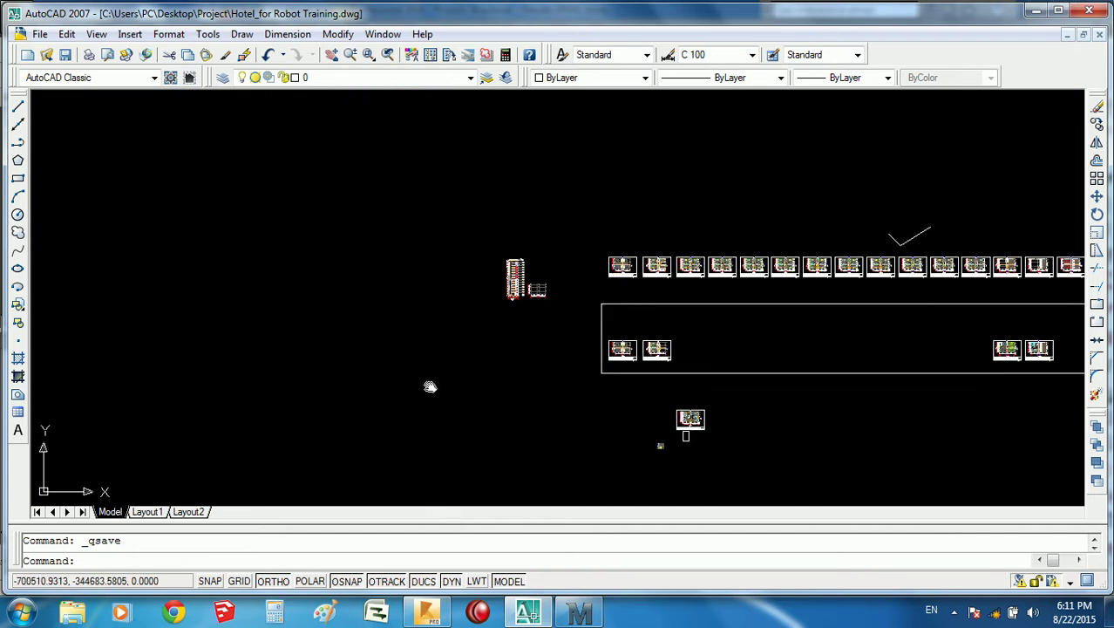
{"action": "middle_click_drag", "start_coordinate": [917, 323], "coordinate": [608, 332]}
{"action": "mouse_move", "coordinate": [193, 335]}
{"action": "middle_mouse_down"}
{"action": "mouse_move", "coordinate": [310, 308]}
{"action": "mouse_move", "coordinate": [108, 327]}
{"action": "mouse_move", "coordinate": [224, 316]}
{"action": "middle_mouse_up"}
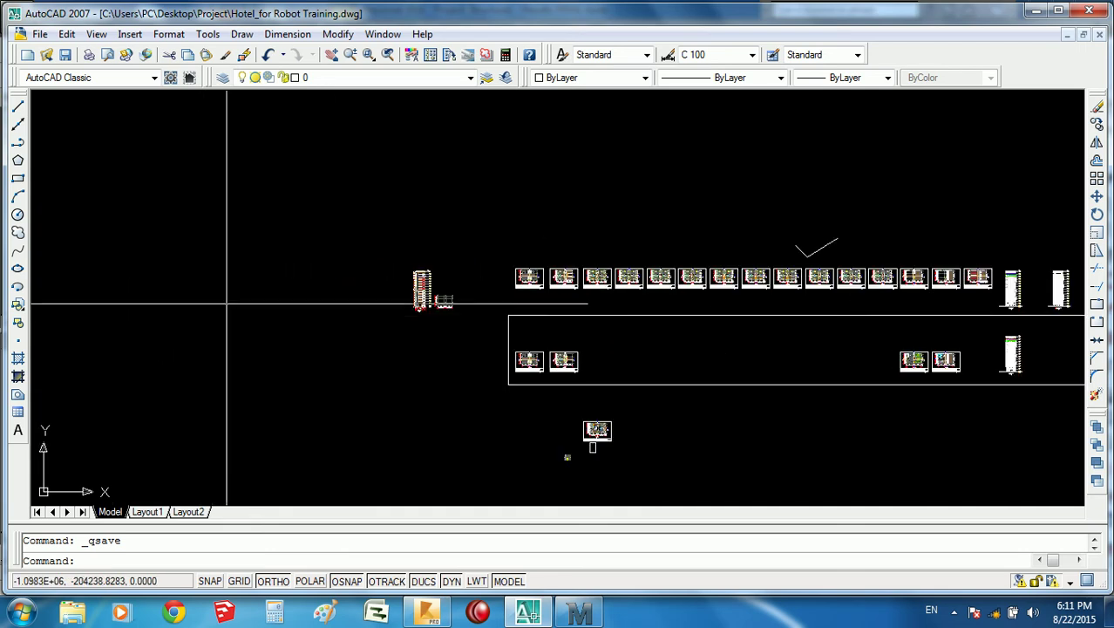
Zoom to a window around the building elevation using Z.
{"action": "type", "text": "z"}
{"action": "key", "text": "Return"}
{"action": "left_click", "coordinate": [386, 251]}
{"action": "left_click", "coordinate": [465, 349]}
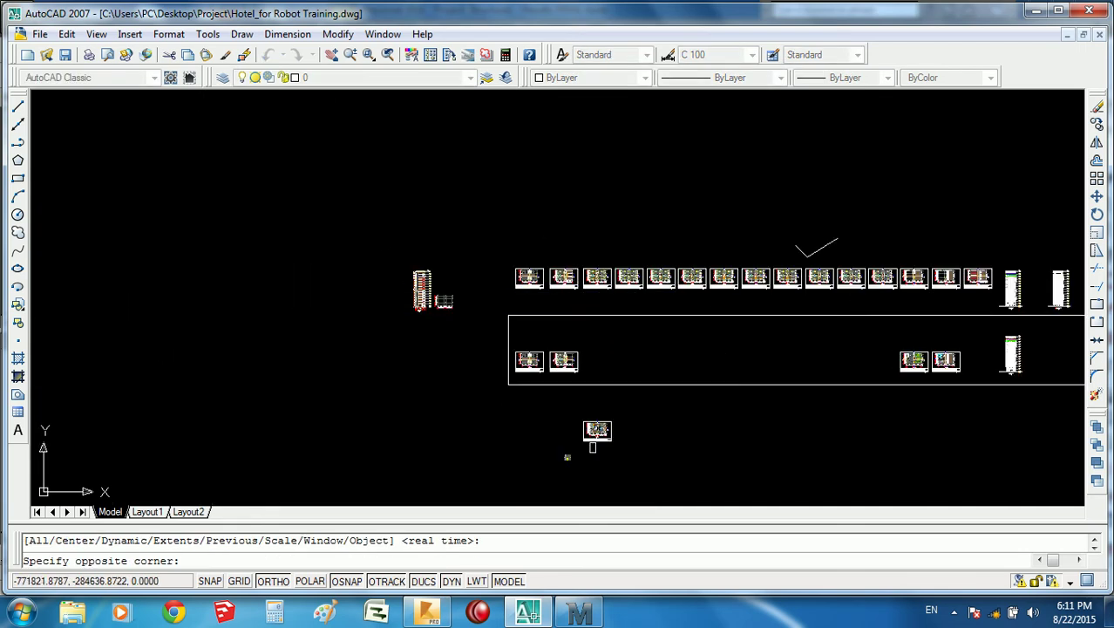
{"action": "scroll", "coordinate": [480, 266], "scroll_direction": "up", "scroll_amount": 2}
{"action": "middle_click_drag", "start_coordinate": [480, 266], "coordinate": [405, 368]}
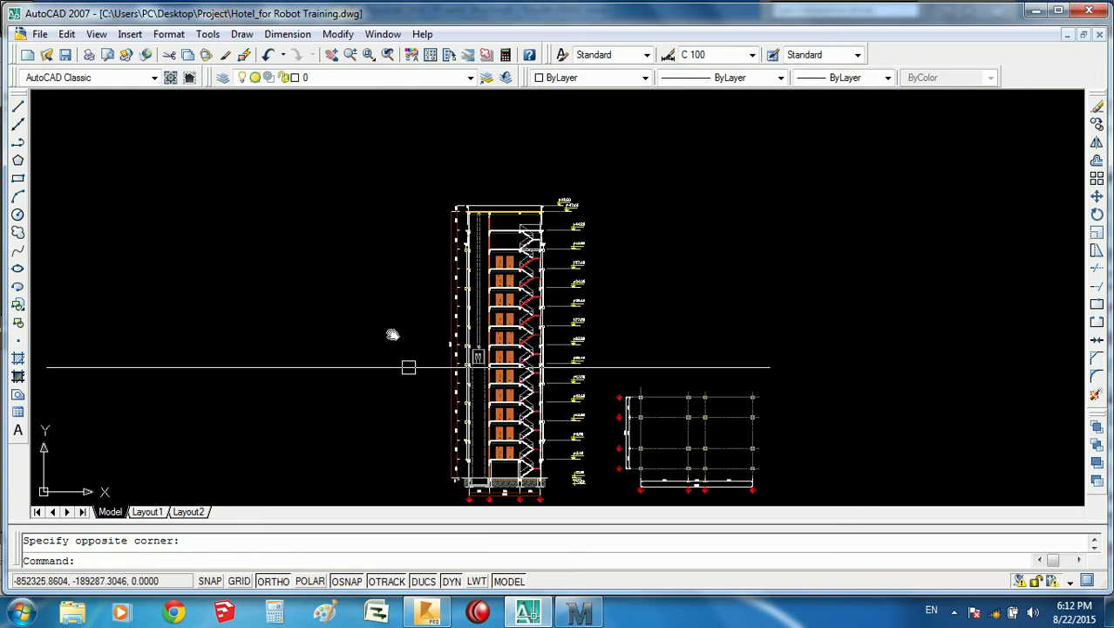
{"action": "scroll", "coordinate": [379, 303], "scroll_direction": "up", "scroll_amount": 1}
{"action": "type", "text": "re"}
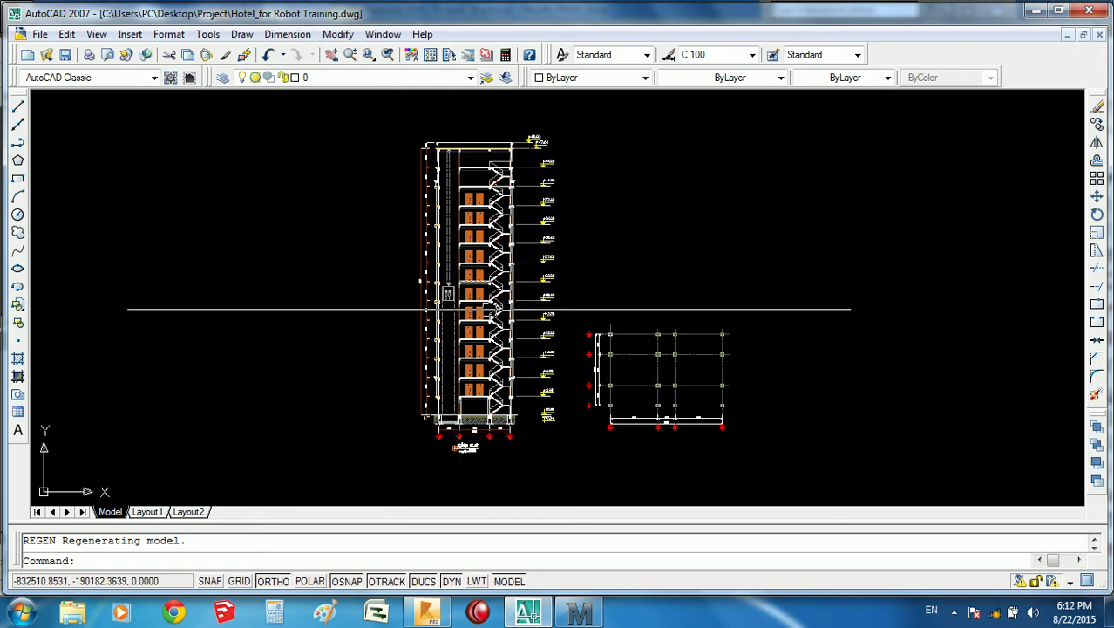
{"action": "scroll", "coordinate": [444, 305], "scroll_direction": "up", "scroll_amount": 3}
{"action": "scroll", "coordinate": [444, 305], "scroll_direction": "up", "scroll_amount": 3}
{"action": "scroll", "coordinate": [445, 305], "scroll_direction": "up", "scroll_amount": 3}
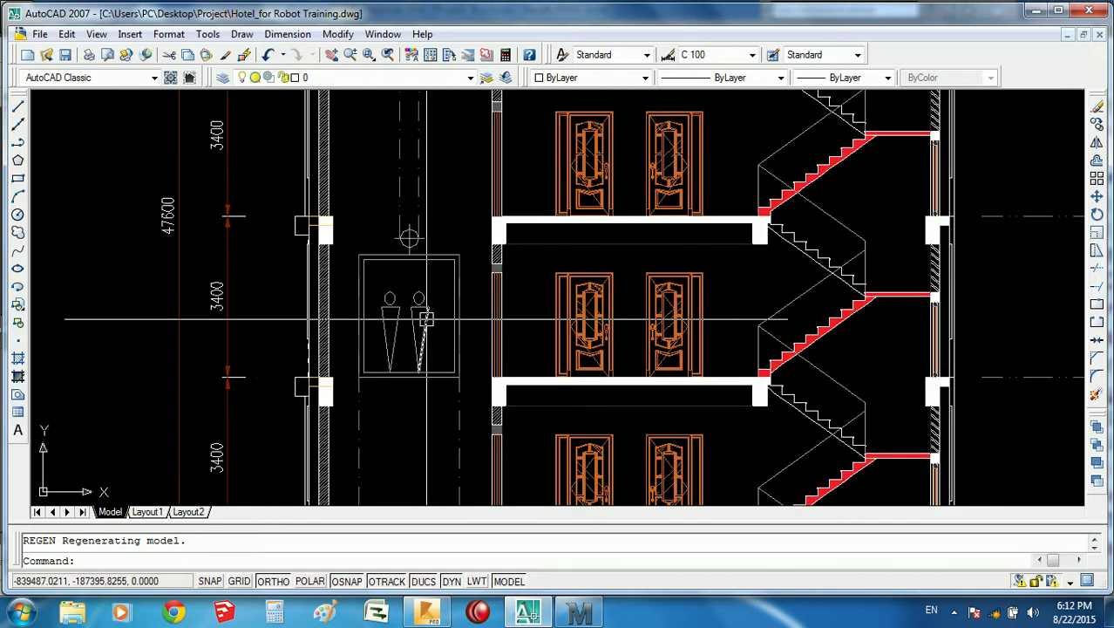
{"action": "scroll", "coordinate": [440, 301], "scroll_direction": "down", "scroll_amount": 6}
{"action": "scroll", "coordinate": [503, 422], "scroll_direction": "down", "scroll_amount": 2}
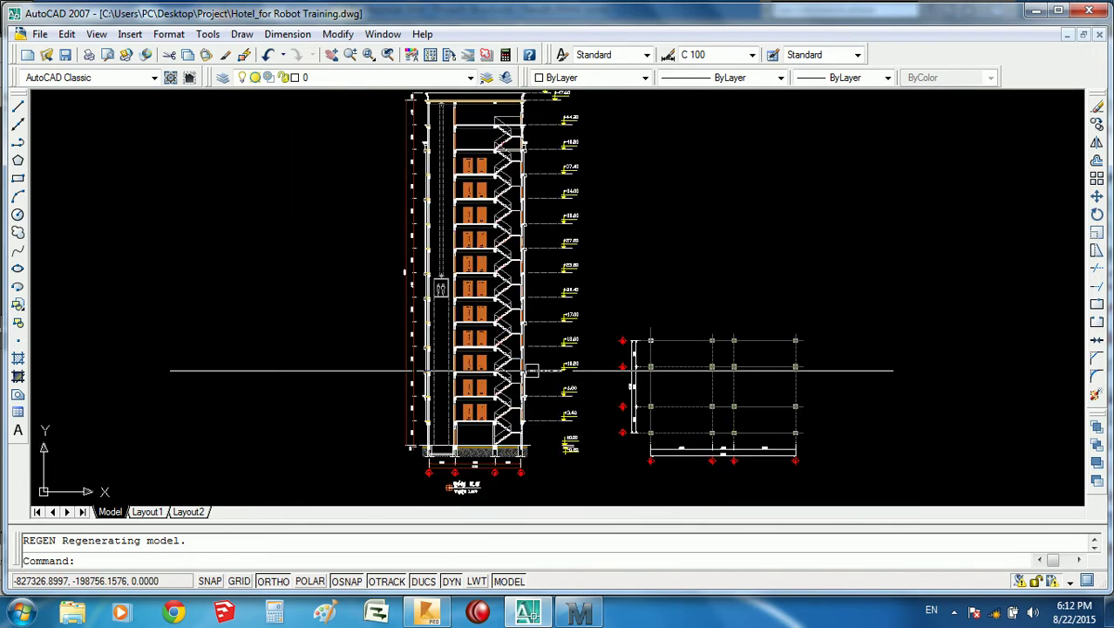
{"action": "scroll", "coordinate": [497, 366], "scroll_direction": "down", "scroll_amount": 2}
{"action": "scroll", "coordinate": [495, 353], "scroll_direction": "up", "scroll_amount": 2}
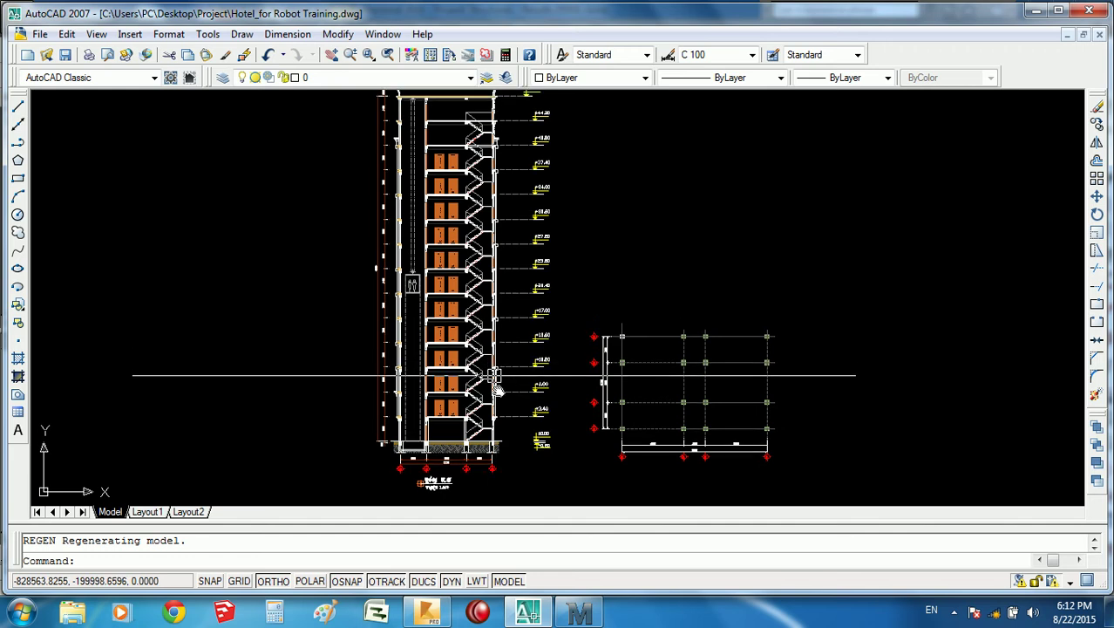
{"action": "scroll", "coordinate": [523, 492], "scroll_direction": "down", "scroll_amount": 2}
In Robot, turn on all snap options in Snap Settings and close it.
{"action": "left_click", "coordinate": [429, 613]}
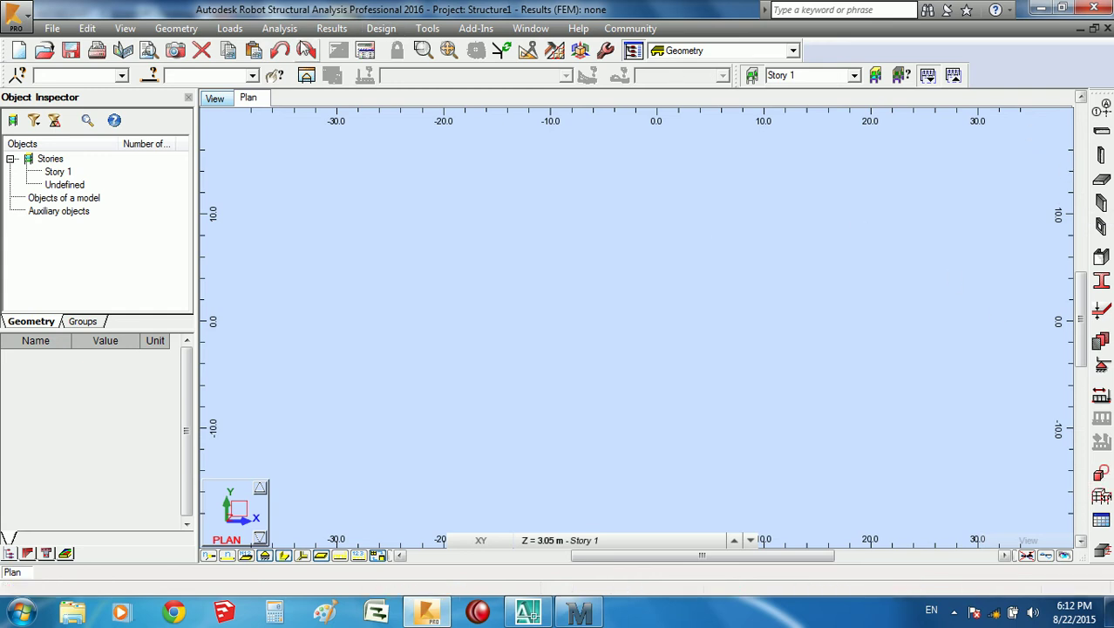
{"action": "left_click", "coordinate": [240, 27]}
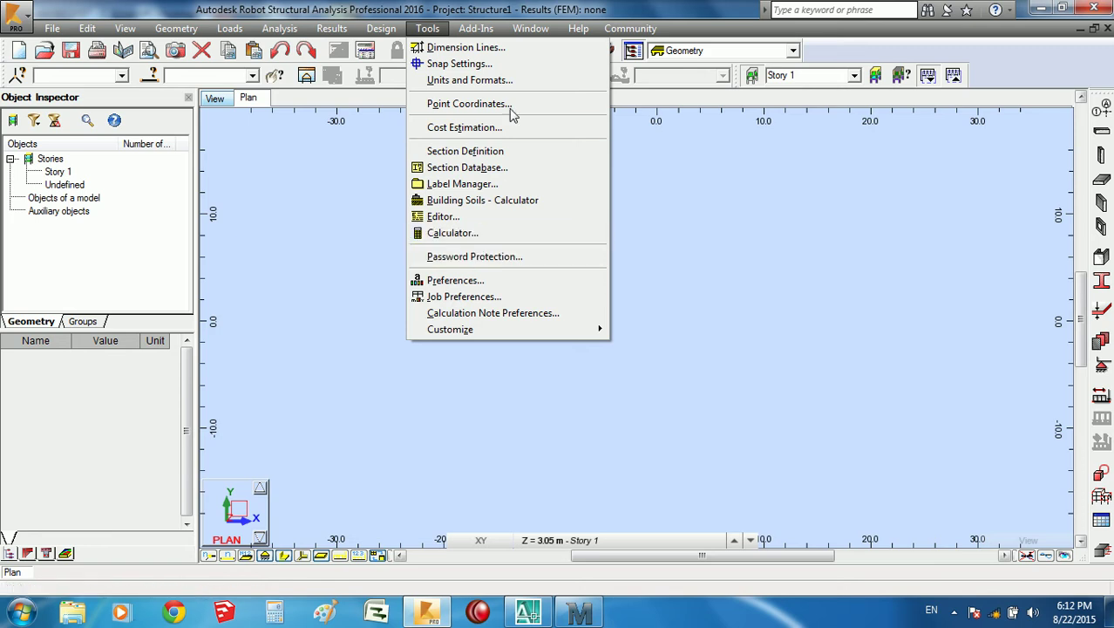
{"action": "left_click", "coordinate": [510, 65]}
{"action": "left_click", "coordinate": [286, 301]}
{"action": "left_click", "coordinate": [266, 287]}
{"action": "left_click", "coordinate": [254, 201]}
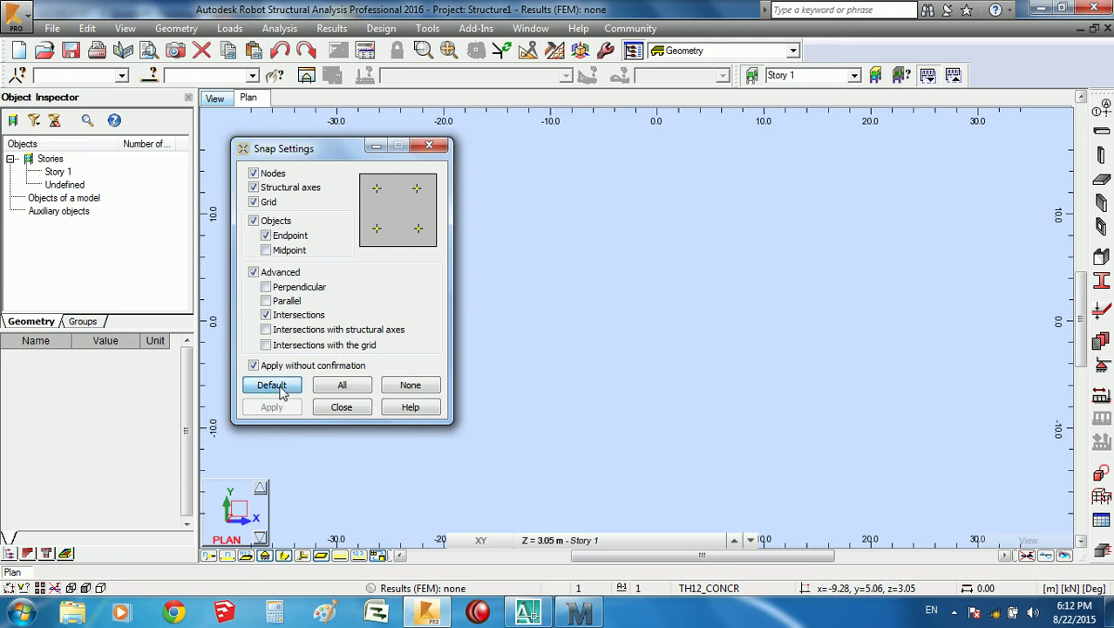
{"action": "left_click", "coordinate": [342, 386]}
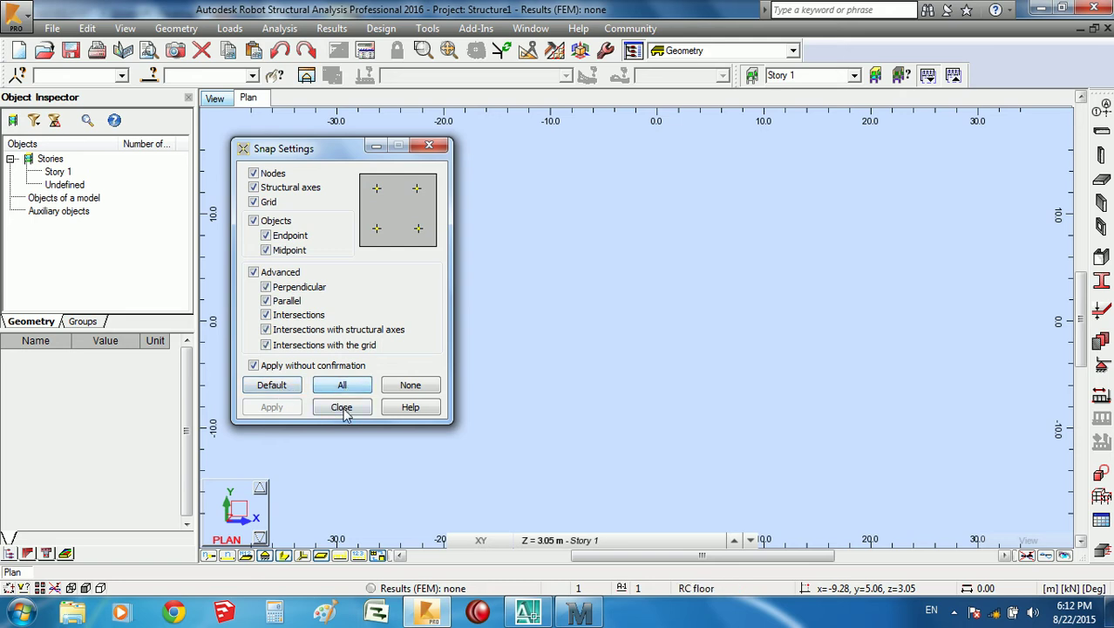
{"action": "left_click", "coordinate": [342, 407]}
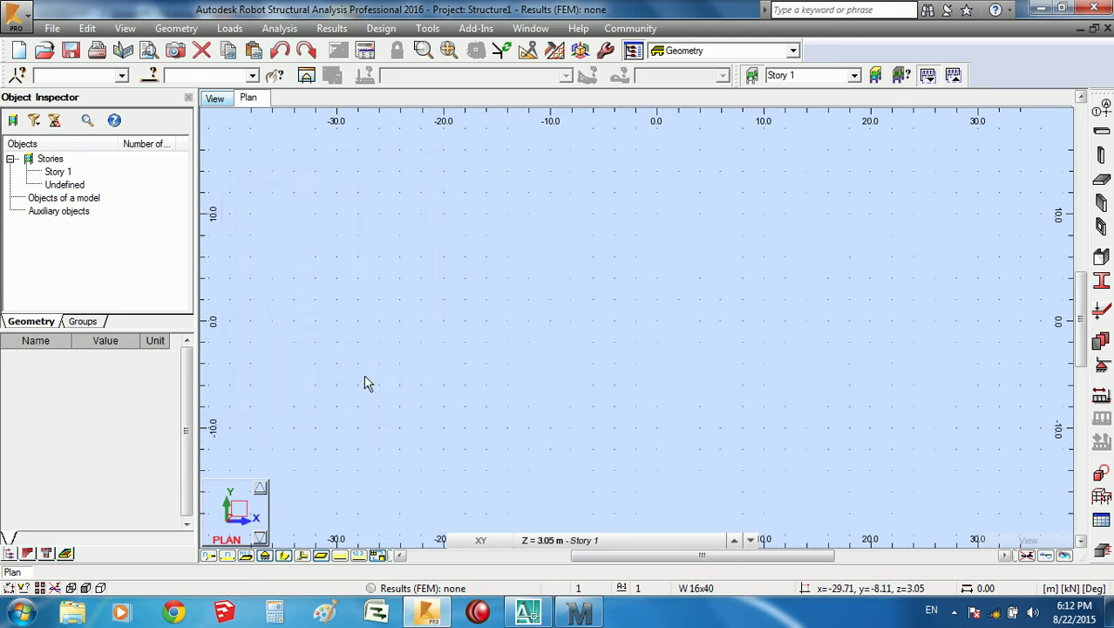
Hide the plan-view grid dots and return to the AutoCAD drawing.
{"action": "left_click", "coordinate": [124, 28]}
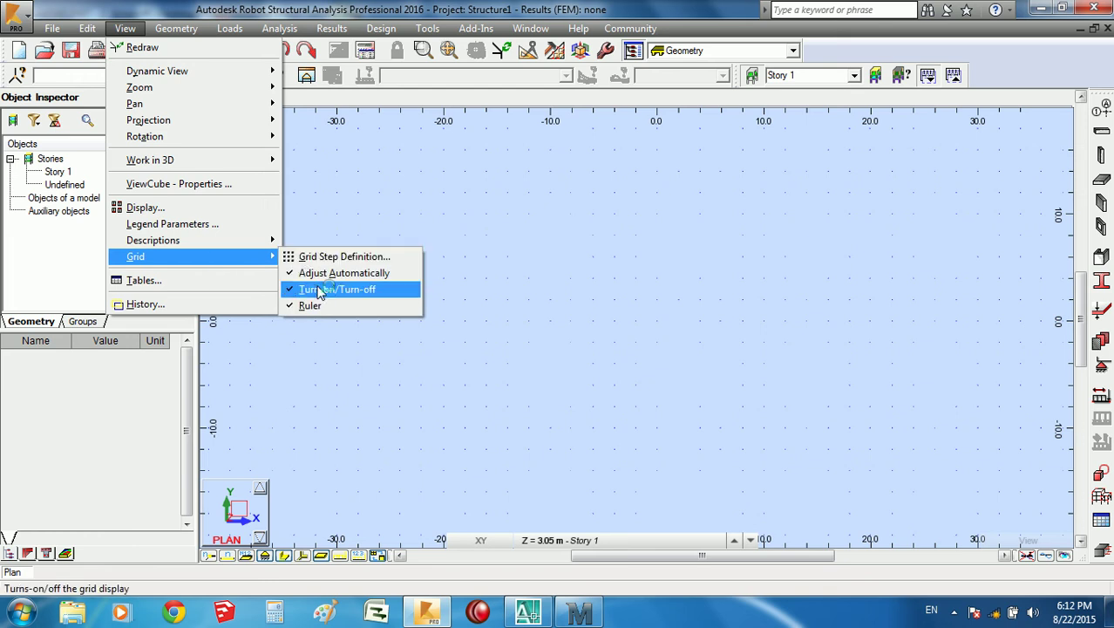
{"action": "left_click", "coordinate": [319, 291]}
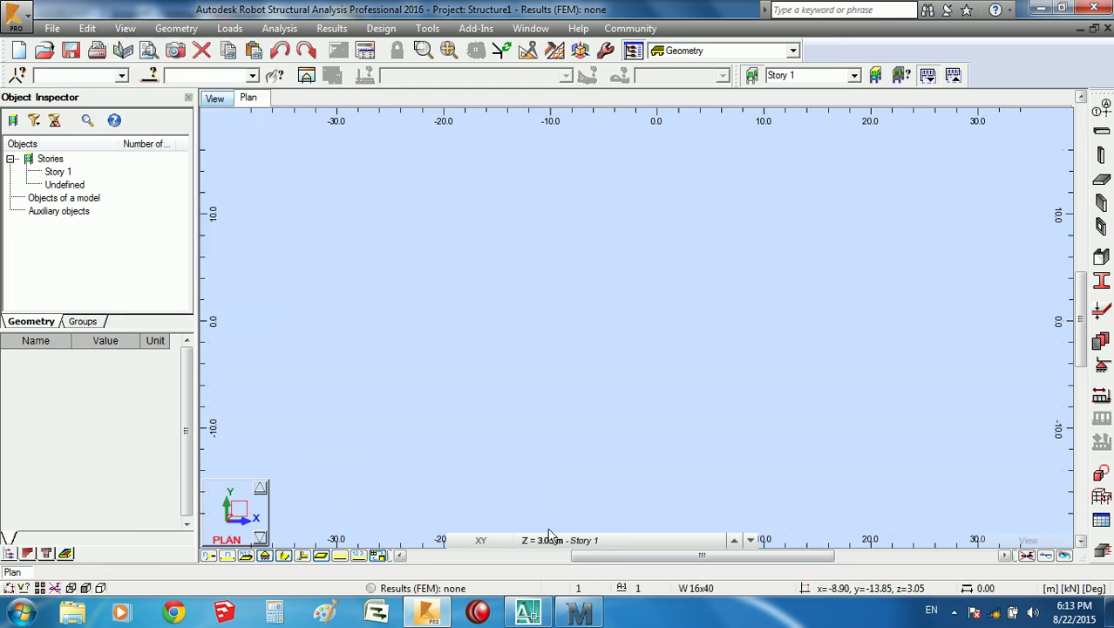
{"action": "left_click", "coordinate": [527, 613]}
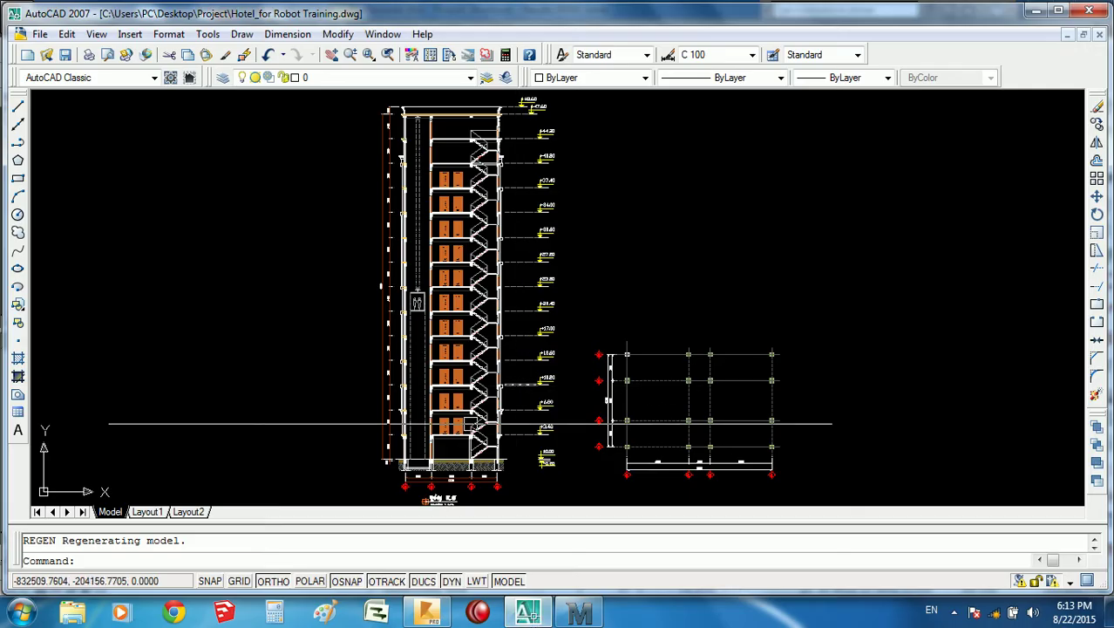
Zoom into the grid plan and open Properties for the 8500 dimension.
{"action": "scroll", "coordinate": [509, 385], "scroll_direction": "up", "scroll_amount": 2}
{"action": "scroll", "coordinate": [509, 385], "scroll_direction": "up", "scroll_amount": 2}
{"action": "scroll", "coordinate": [509, 386], "scroll_direction": "up", "scroll_amount": 2}
{"action": "scroll", "coordinate": [374, 348], "scroll_direction": "down", "scroll_amount": 2}
{"action": "scroll", "coordinate": [417, 374], "scroll_direction": "up", "scroll_amount": 2}
{"action": "left_click", "coordinate": [420, 395]}
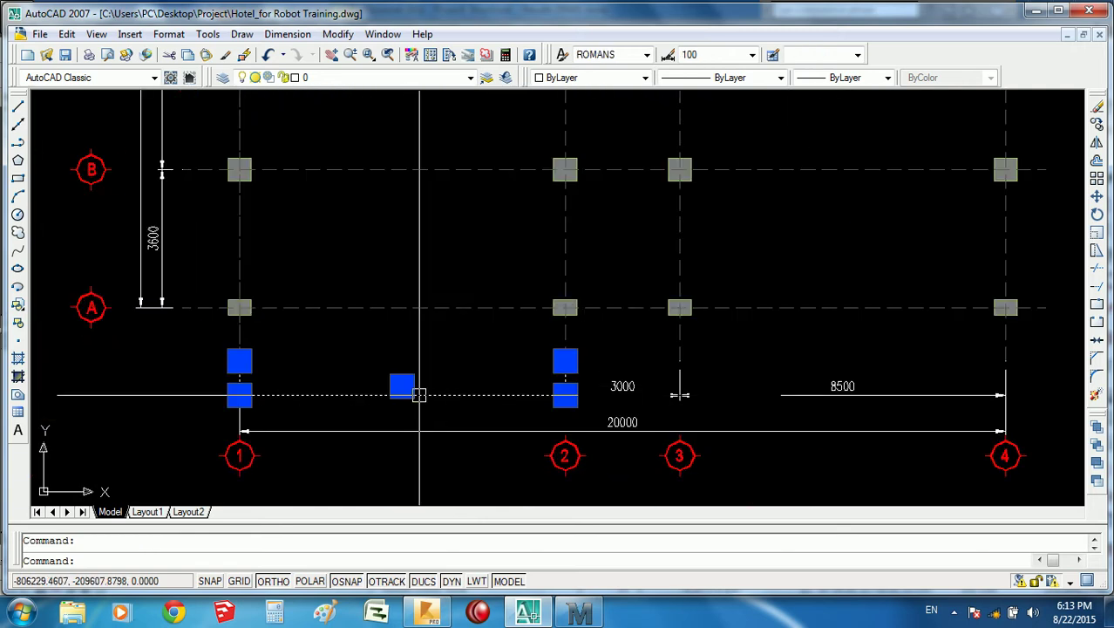
{"action": "type", "text": "mo"}
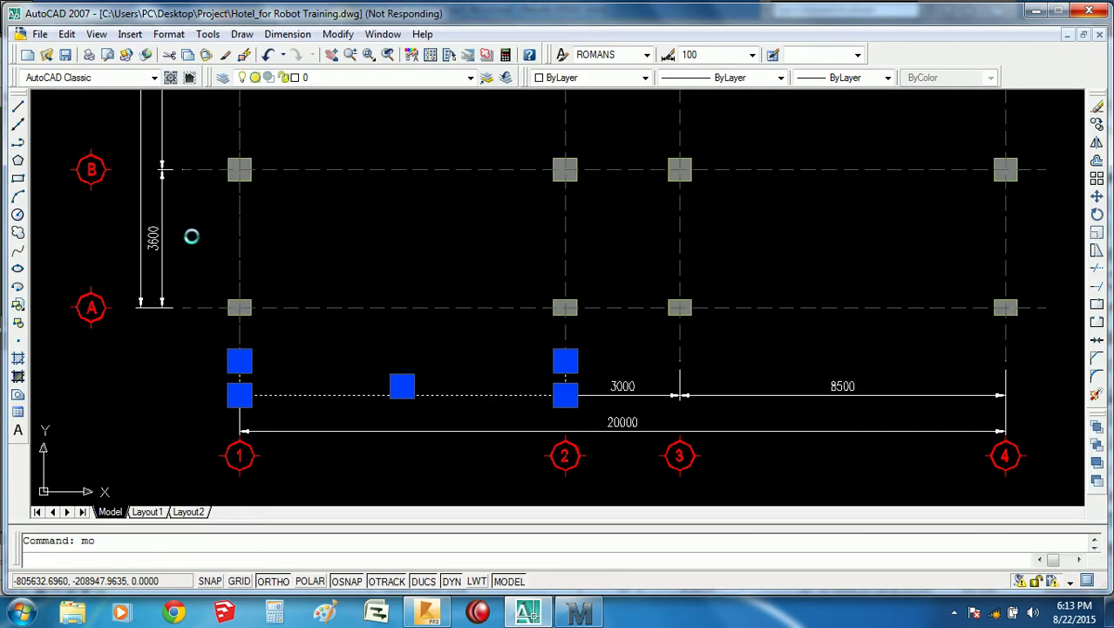
{"action": "key", "text": "Return"}
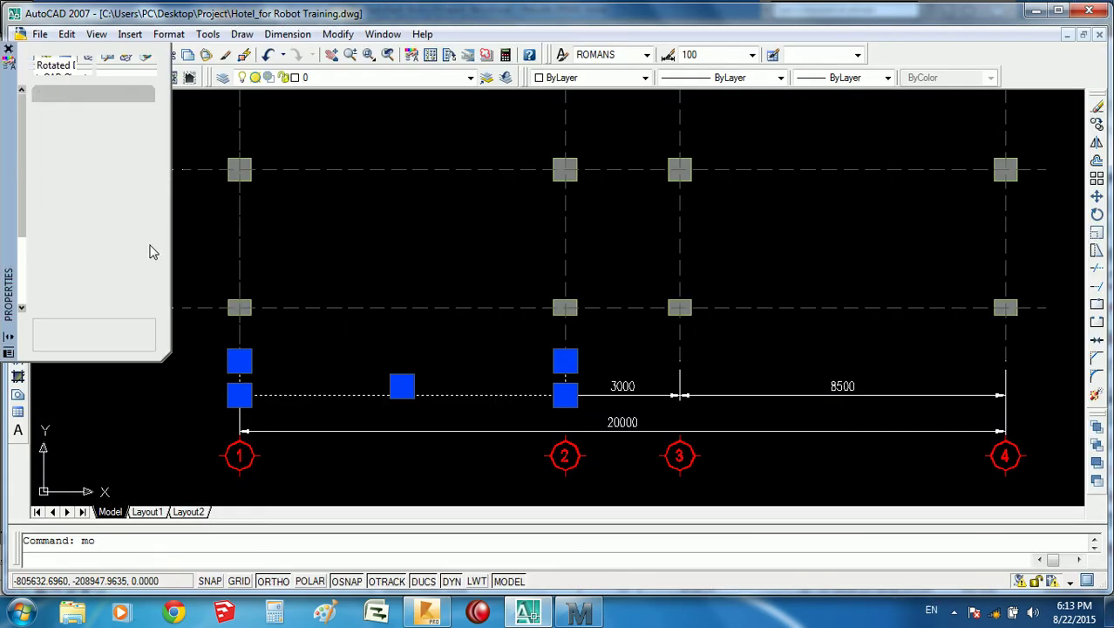
Check the dimension's Linetype scale, close Properties, deselect, and switch to Robot.
{"action": "left_click", "coordinate": [121, 163]}
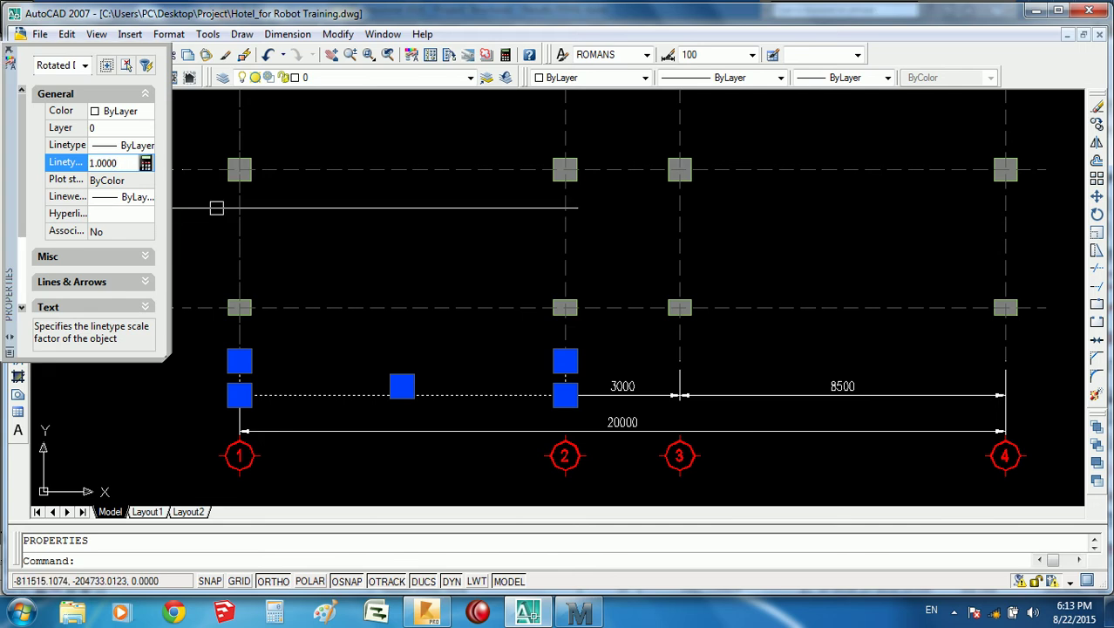
{"action": "left_click", "coordinate": [8, 48]}
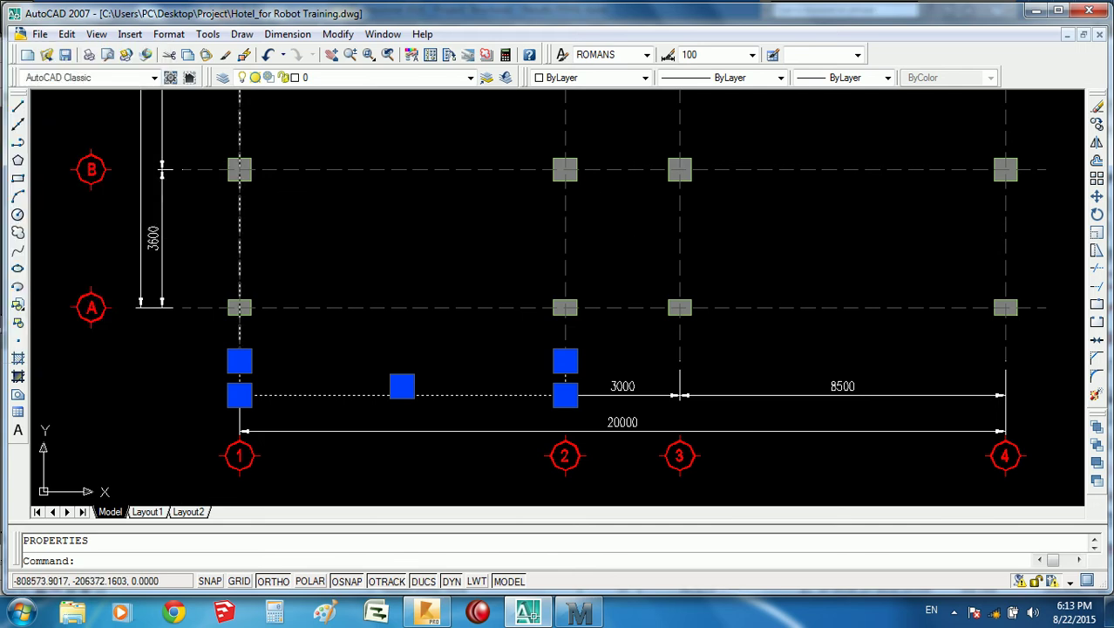
{"action": "key", "text": "Escape"}
{"action": "scroll", "coordinate": [336, 227], "scroll_direction": "down", "scroll_amount": 2}
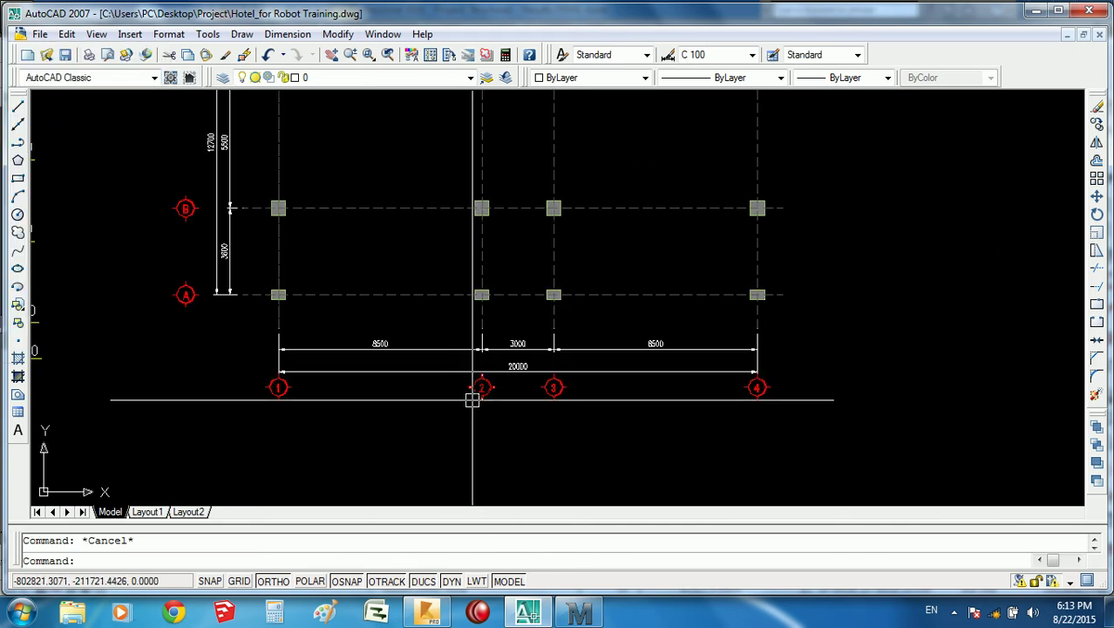
{"action": "left_click", "coordinate": [426, 613]}
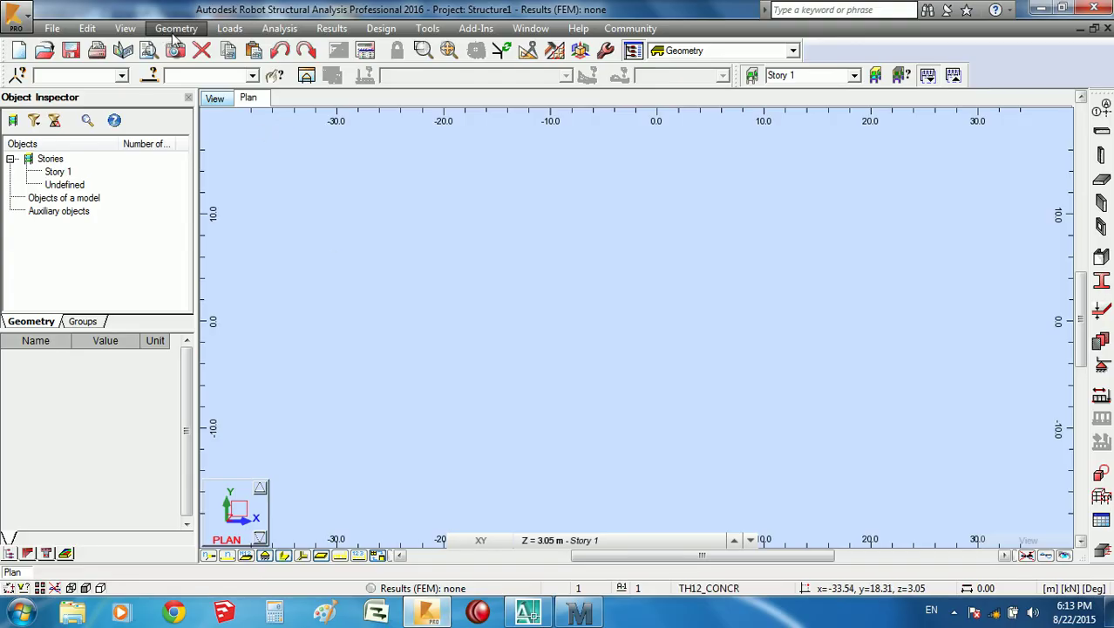
Open the Structural Axis dialog, move it aside, and click into the X Position field.
{"action": "left_click", "coordinate": [135, 31]}
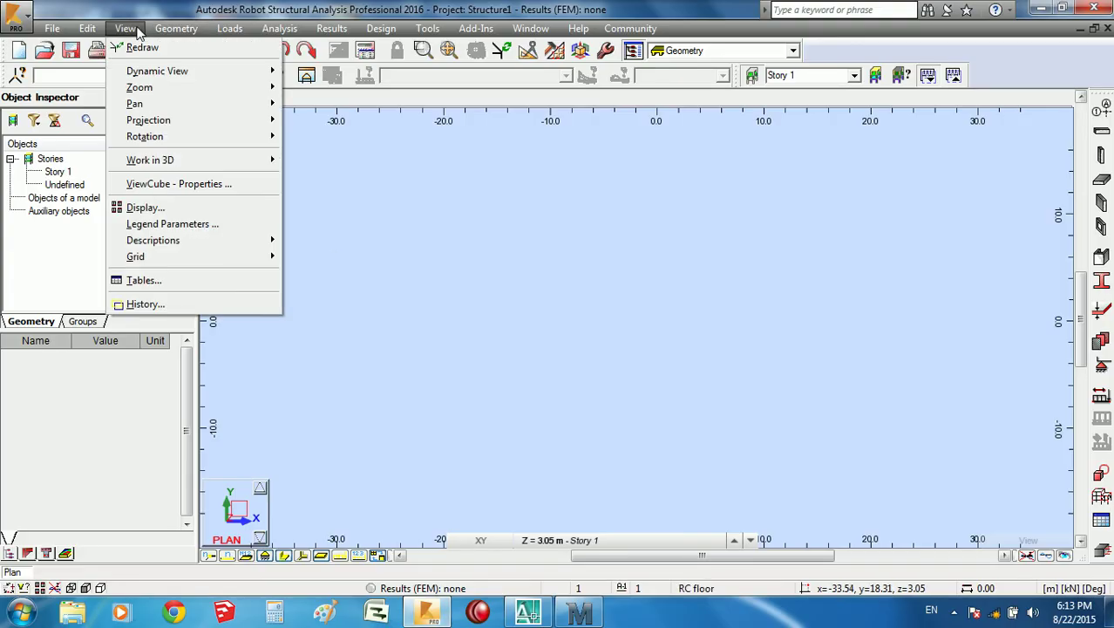
{"action": "left_click", "coordinate": [172, 29]}
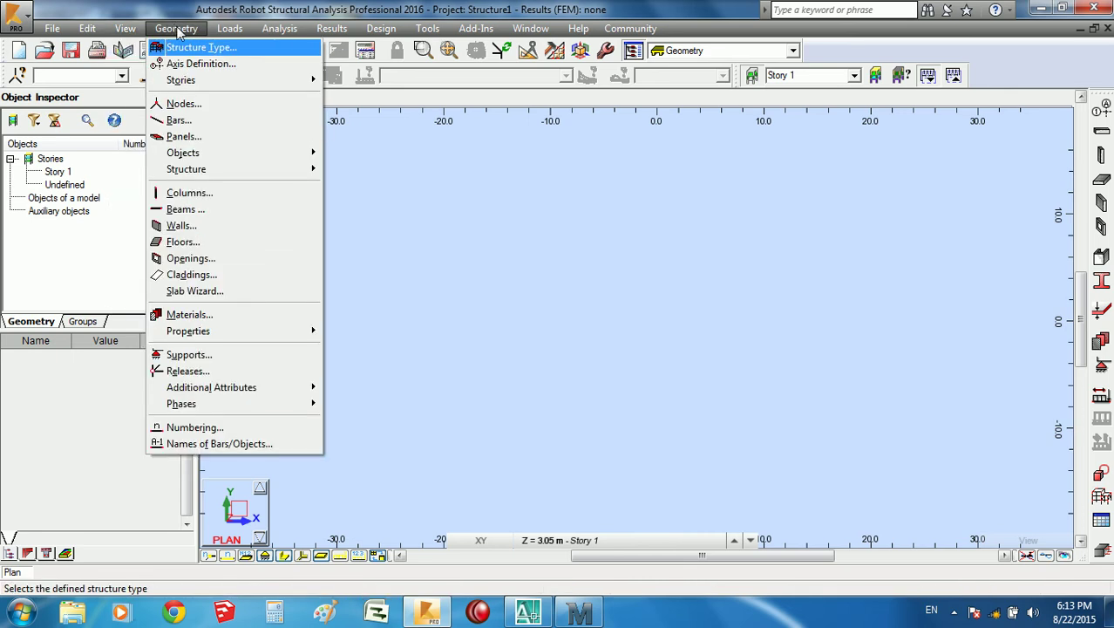
{"action": "left_click", "coordinate": [176, 29]}
{"action": "left_click", "coordinate": [191, 29]}
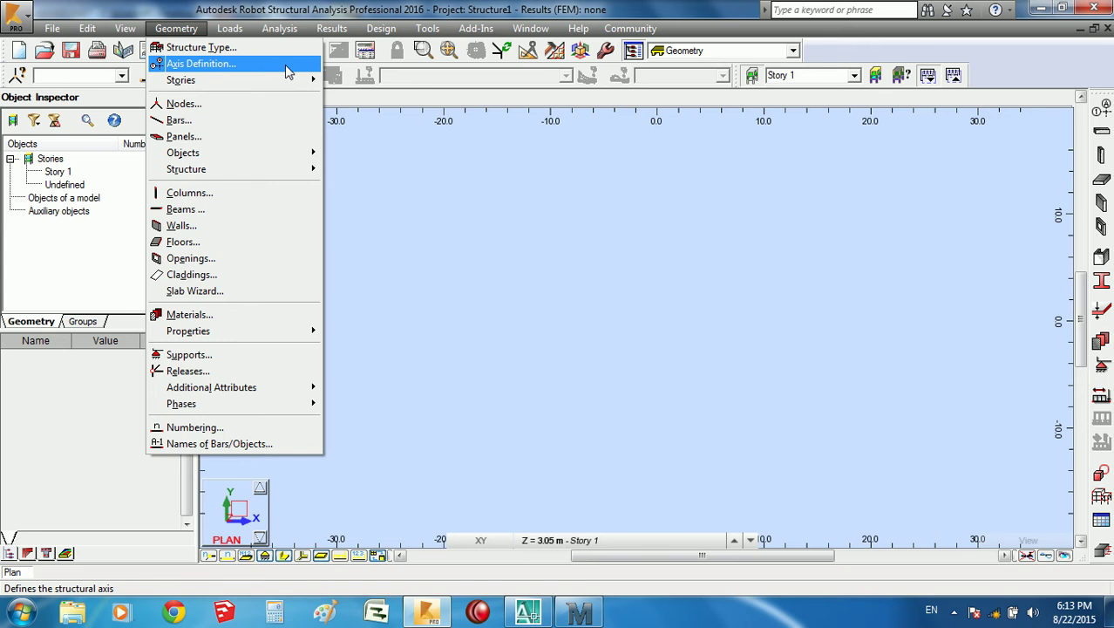
{"action": "left_click", "coordinate": [286, 67]}
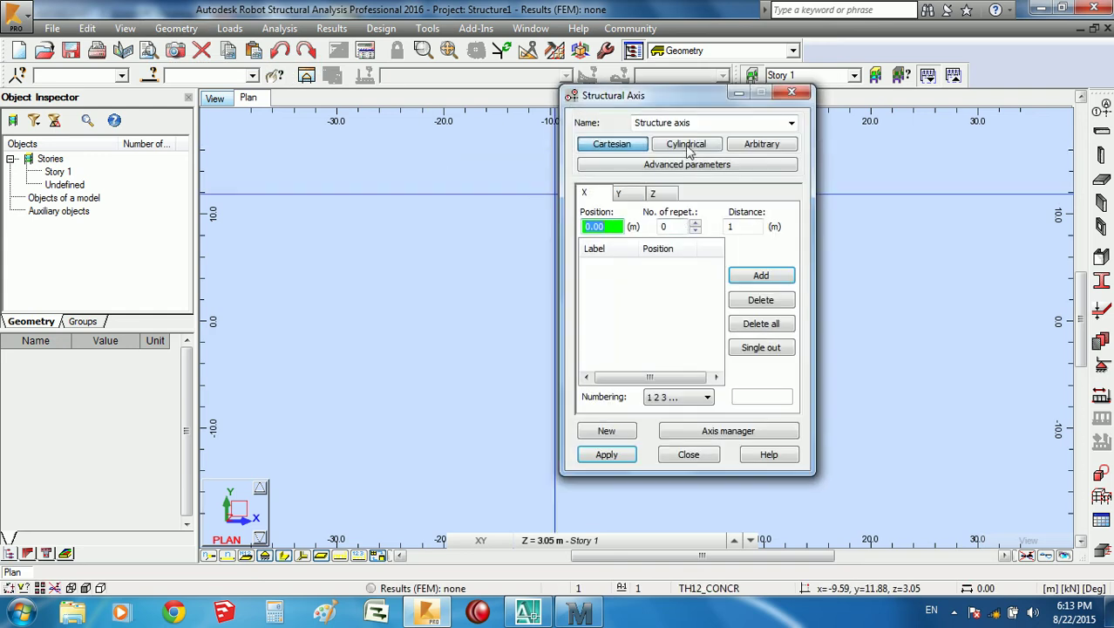
{"action": "left_click_drag", "start_coordinate": [697, 103], "coordinate": [759, 136]}
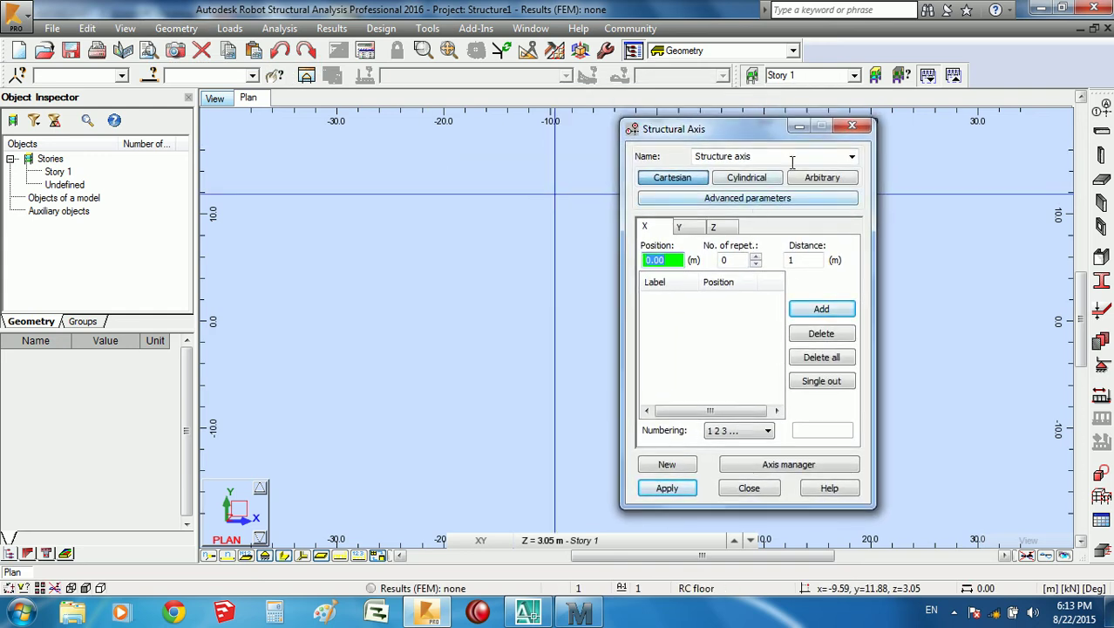
{"action": "left_click", "coordinate": [852, 156]}
{"action": "left_click", "coordinate": [852, 157]}
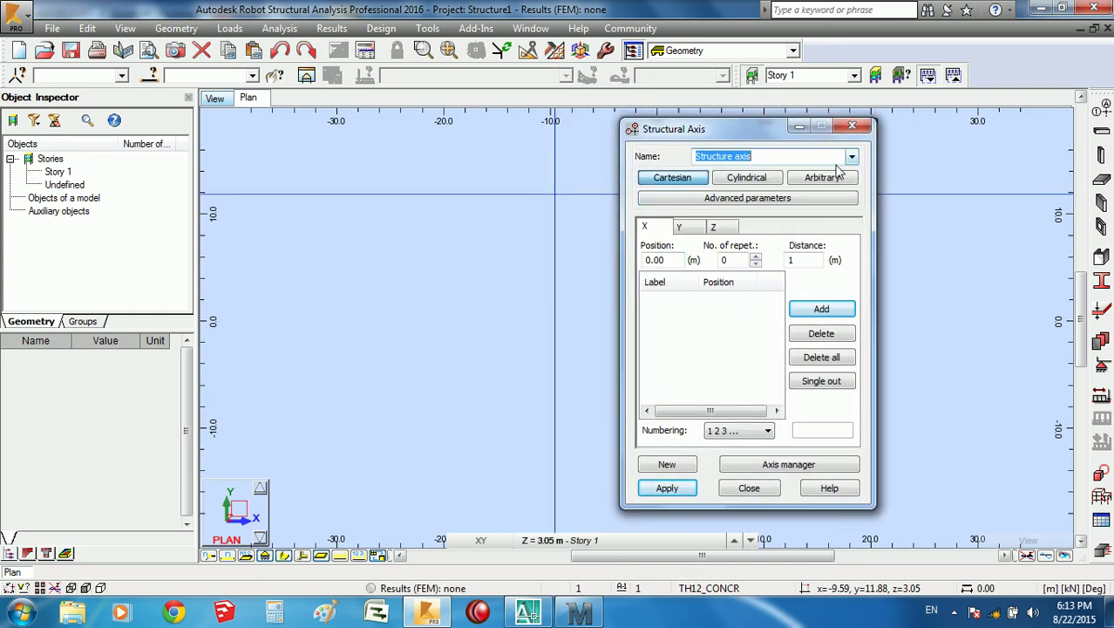
{"action": "left_click", "coordinate": [678, 260]}
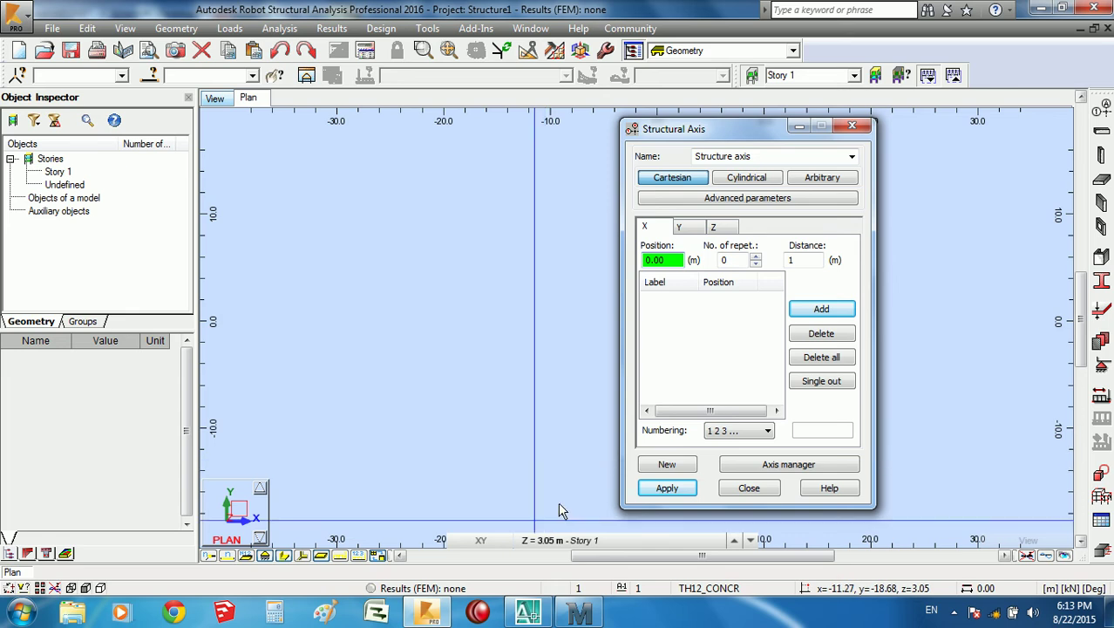
{"action": "left_click", "coordinate": [426, 612]}
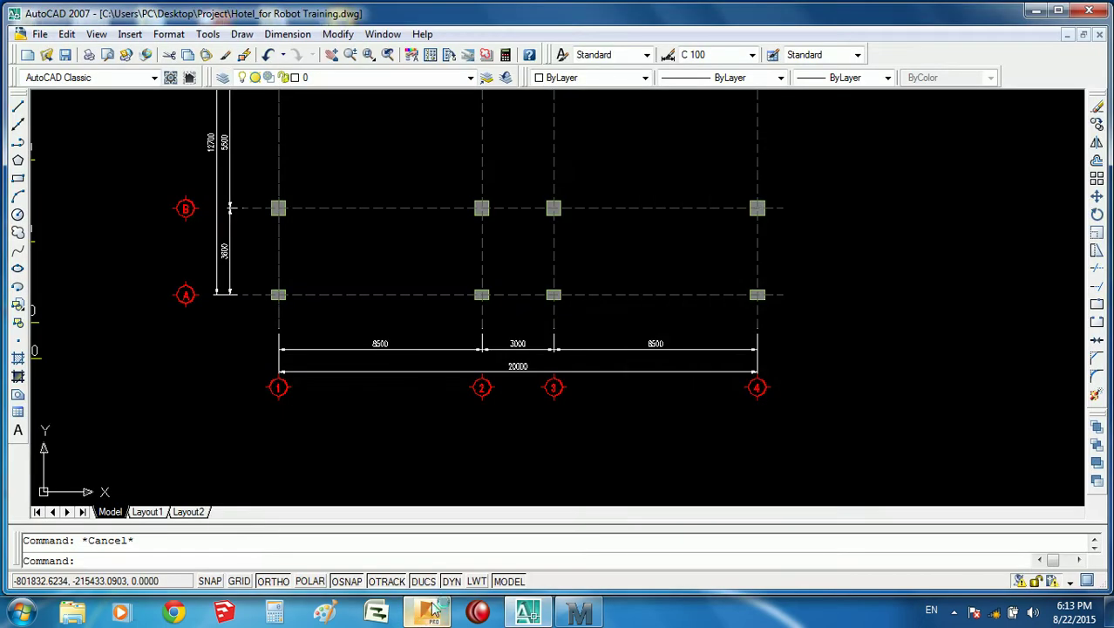
{"action": "middle_click_drag", "start_coordinate": [431, 406], "coordinate": [413, 341]}
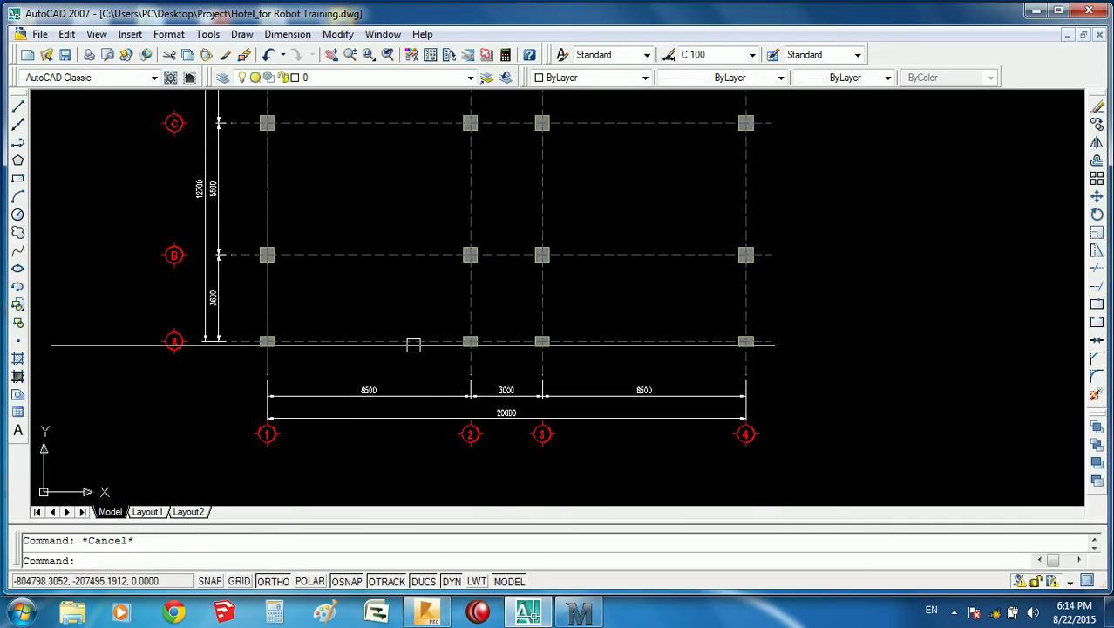
{"action": "scroll", "coordinate": [468, 353], "scroll_direction": "up", "scroll_amount": 2}
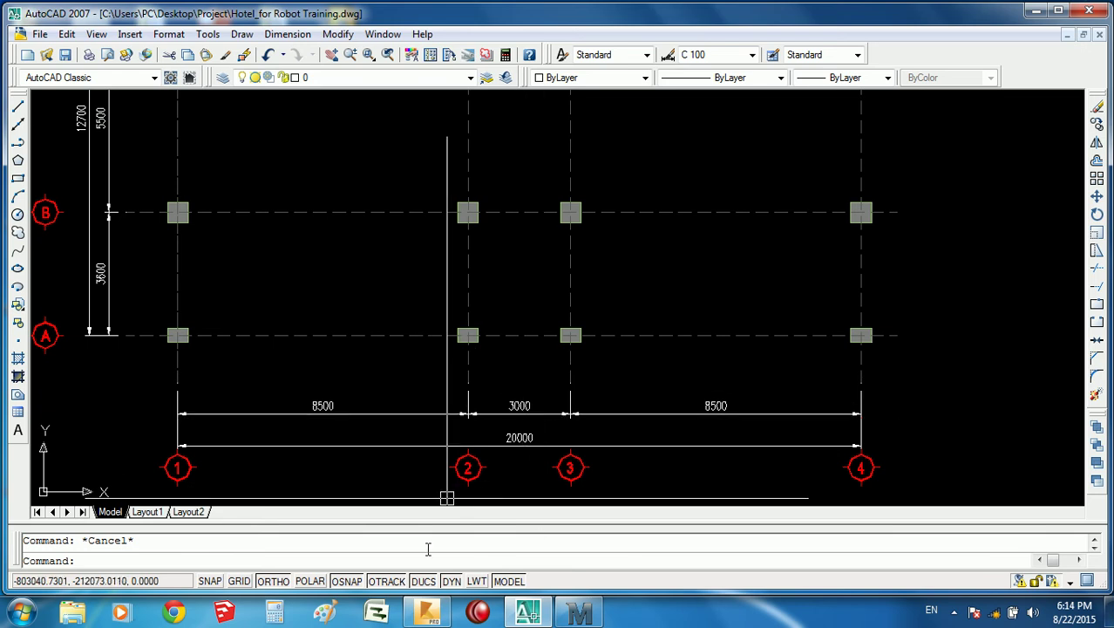
{"action": "left_click", "coordinate": [427, 612]}
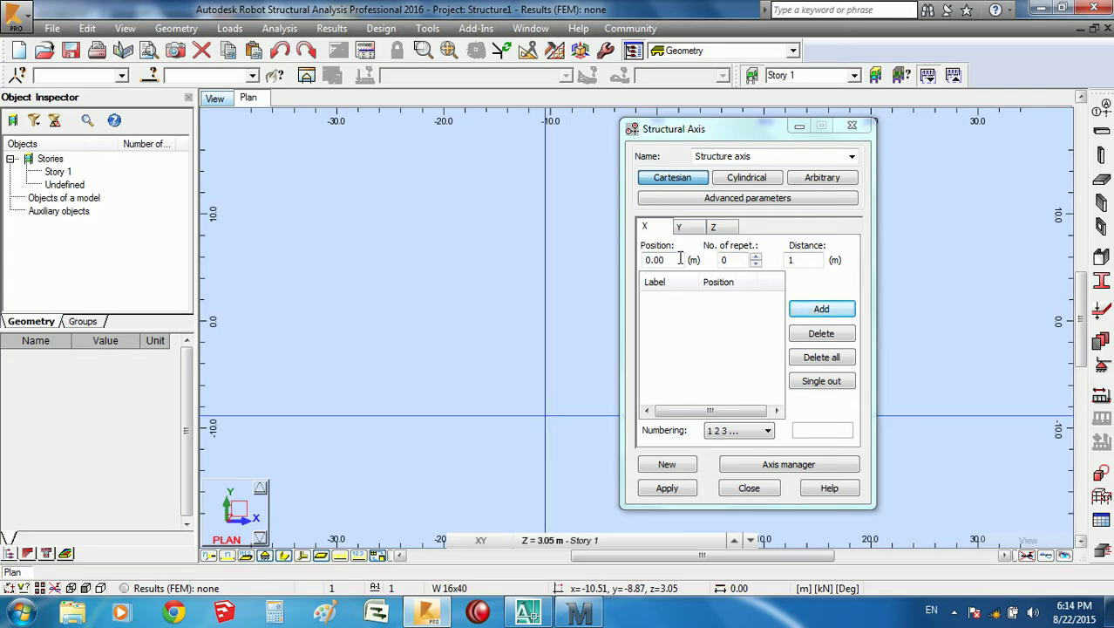
Close the Structural Axis dialog, reopen it from Geometry > Axis Definition, and drag it right.
{"action": "left_click", "coordinate": [176, 27]}
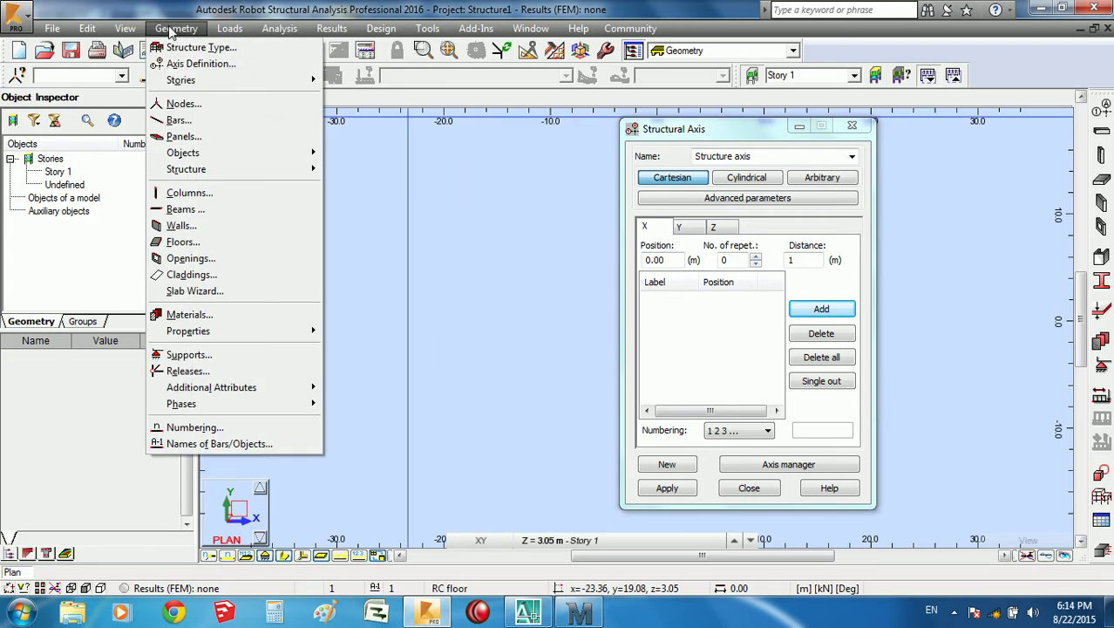
{"action": "left_click", "coordinate": [200, 63]}
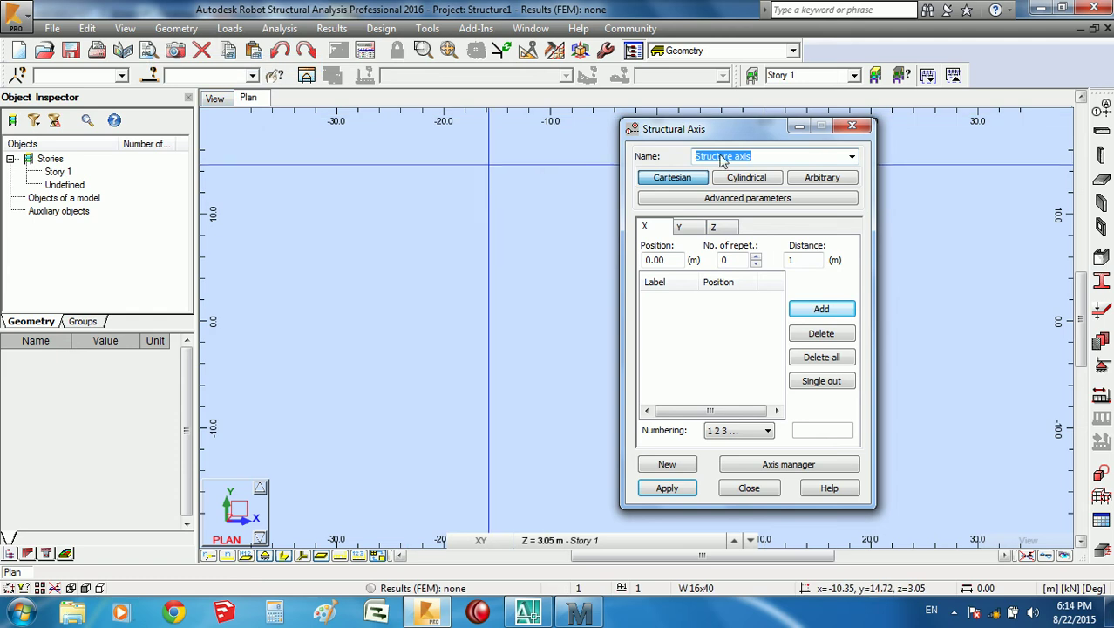
{"action": "left_click", "coordinate": [851, 128]}
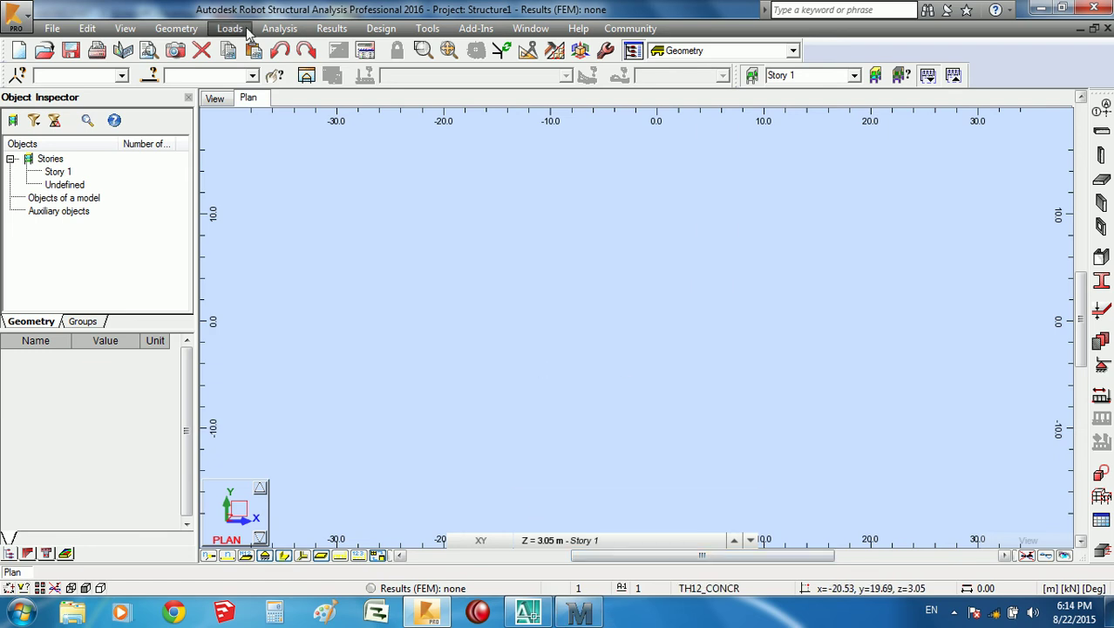
{"action": "left_click", "coordinate": [176, 28]}
{"action": "left_click", "coordinate": [209, 65]}
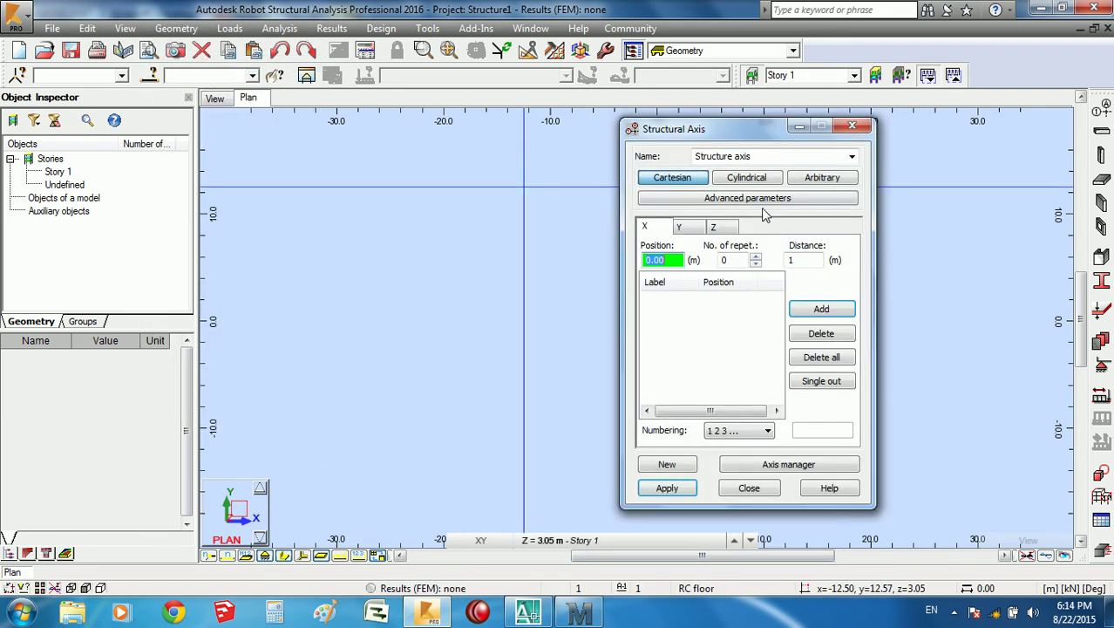
{"action": "left_click_drag", "start_coordinate": [723, 128], "coordinate": [795, 128]}
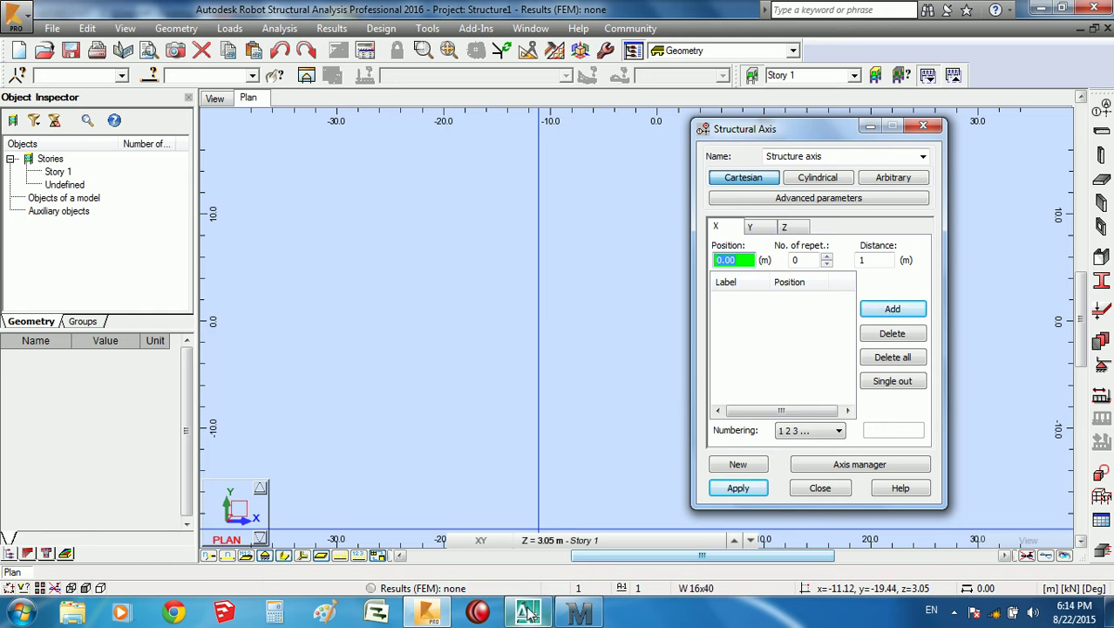
Switch to AutoCAD and pan to the column grid plan.
{"action": "left_click", "coordinate": [527, 612]}
{"action": "scroll", "coordinate": [445, 417], "scroll_direction": "down", "scroll_amount": 2}
{"action": "mouse_move", "coordinate": [442, 308]}
{"action": "middle_mouse_down"}
{"action": "mouse_move", "coordinate": [483, 340]}
{"action": "mouse_move", "coordinate": [457, 319]}
{"action": "middle_mouse_up"}
{"action": "scroll", "coordinate": [483, 340], "scroll_direction": "down", "scroll_amount": 2}
{"action": "scroll", "coordinate": [477, 329], "scroll_direction": "up", "scroll_amount": 2}
Zoom out to show the parking floor-plan sheet next to the tower elevation.
{"action": "scroll", "coordinate": [427, 401], "scroll_direction": "up", "scroll_amount": 1}
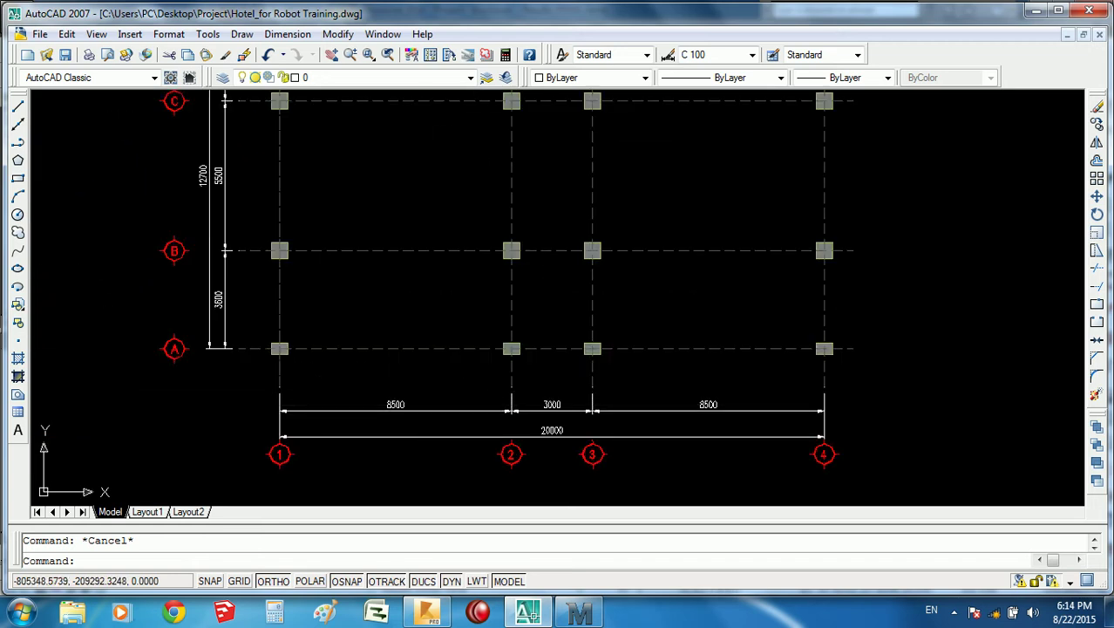
{"action": "scroll", "coordinate": [463, 400], "scroll_direction": "up", "scroll_amount": 1}
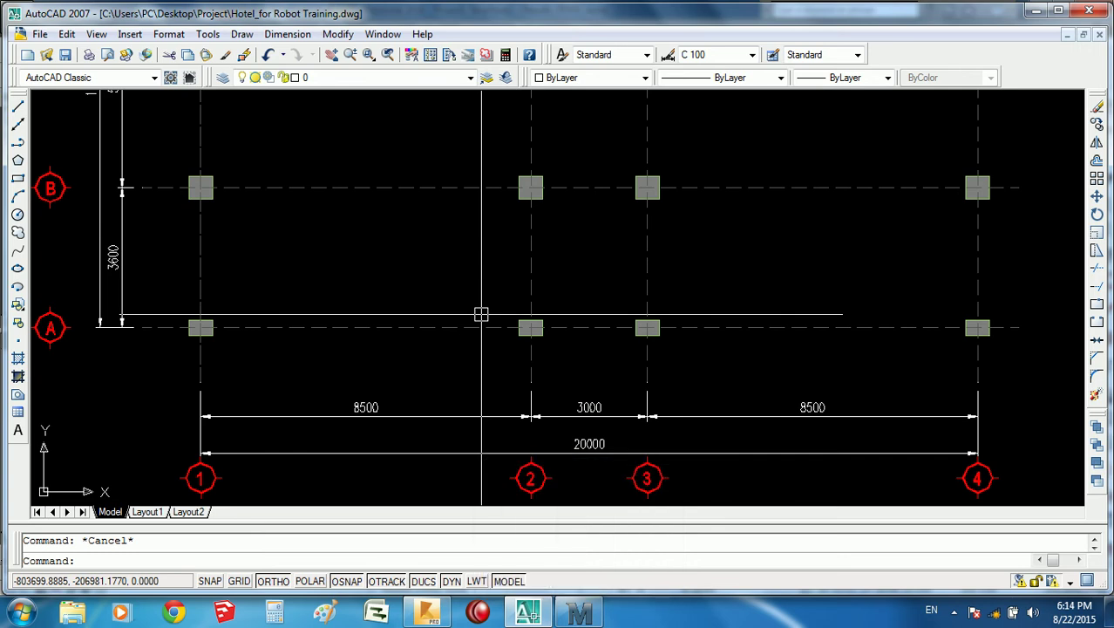
{"action": "scroll", "coordinate": [428, 314], "scroll_direction": "down", "scroll_amount": 3}
{"action": "scroll", "coordinate": [534, 311], "scroll_direction": "down", "scroll_amount": 3}
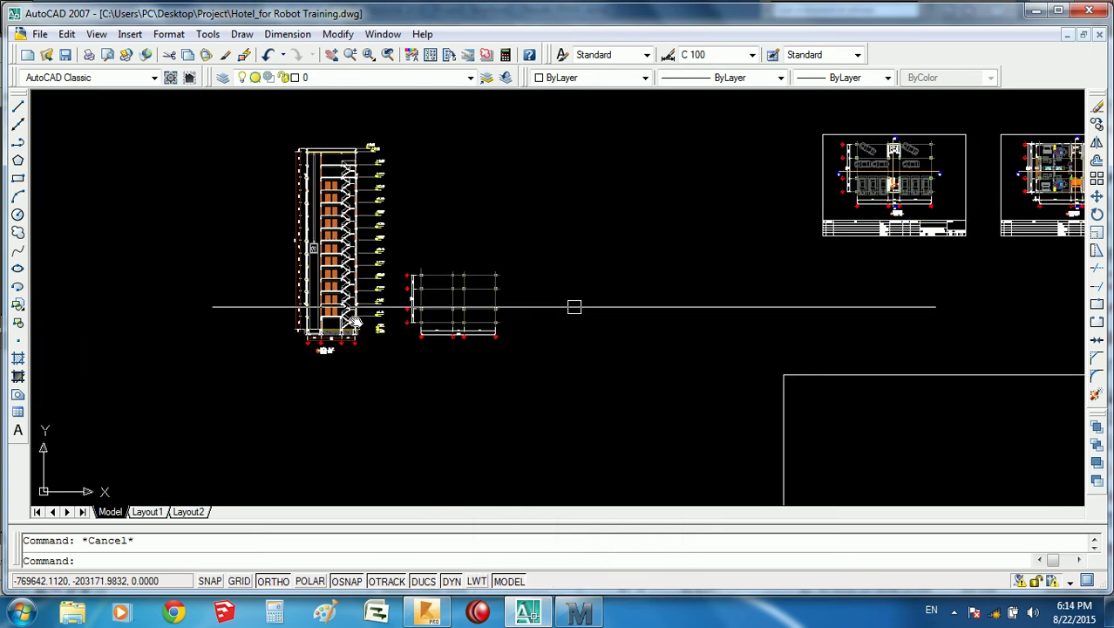
{"action": "scroll", "coordinate": [671, 200], "scroll_direction": "up", "scroll_amount": 2}
{"action": "scroll", "coordinate": [610, 227], "scroll_direction": "up", "scroll_amount": 5}
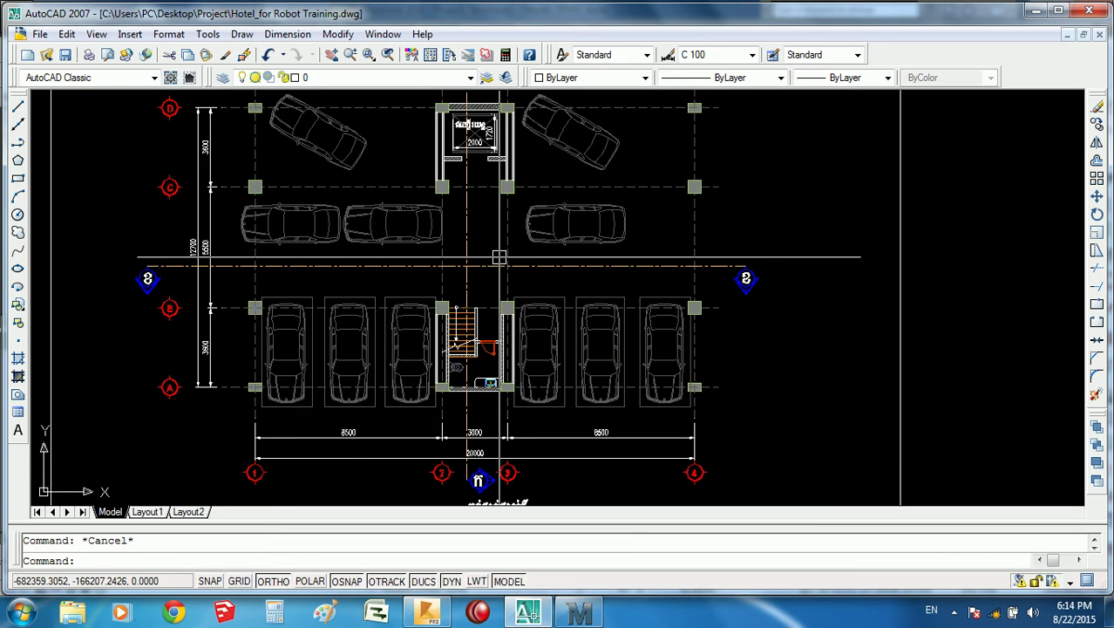
{"action": "scroll", "coordinate": [514, 297], "scroll_direction": "up", "scroll_amount": 2}
{"action": "scroll", "coordinate": [527, 331], "scroll_direction": "up", "scroll_amount": 2}
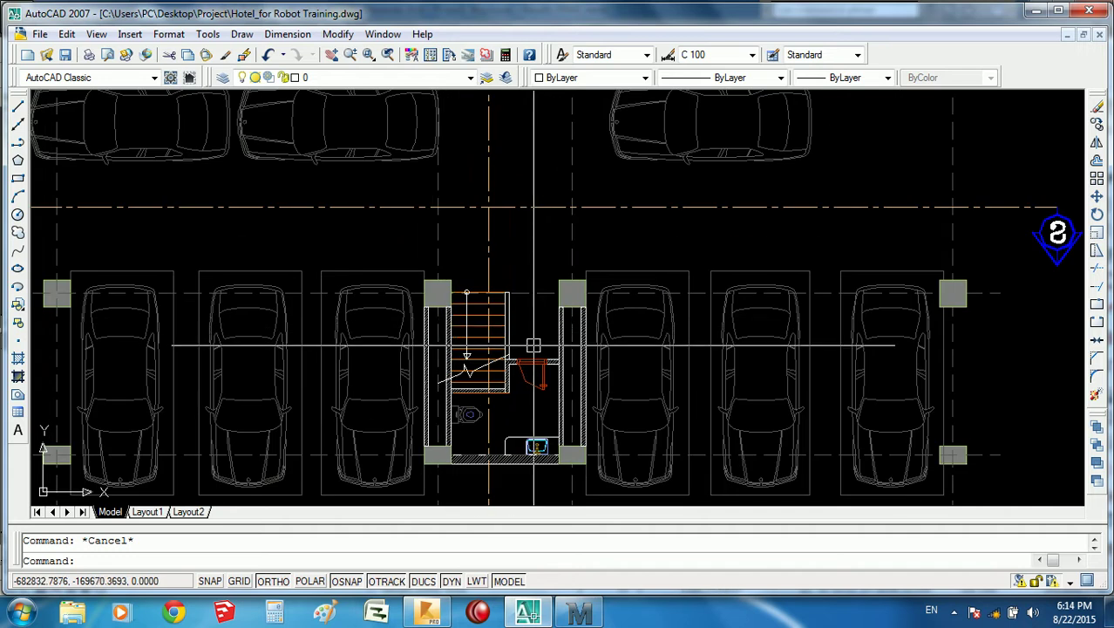
{"action": "scroll", "coordinate": [530, 342], "scroll_direction": "down", "scroll_amount": 5}
{"action": "scroll", "coordinate": [567, 340], "scroll_direction": "down", "scroll_amount": 1}
{"action": "scroll", "coordinate": [610, 343], "scroll_direction": "down", "scroll_amount": 2}
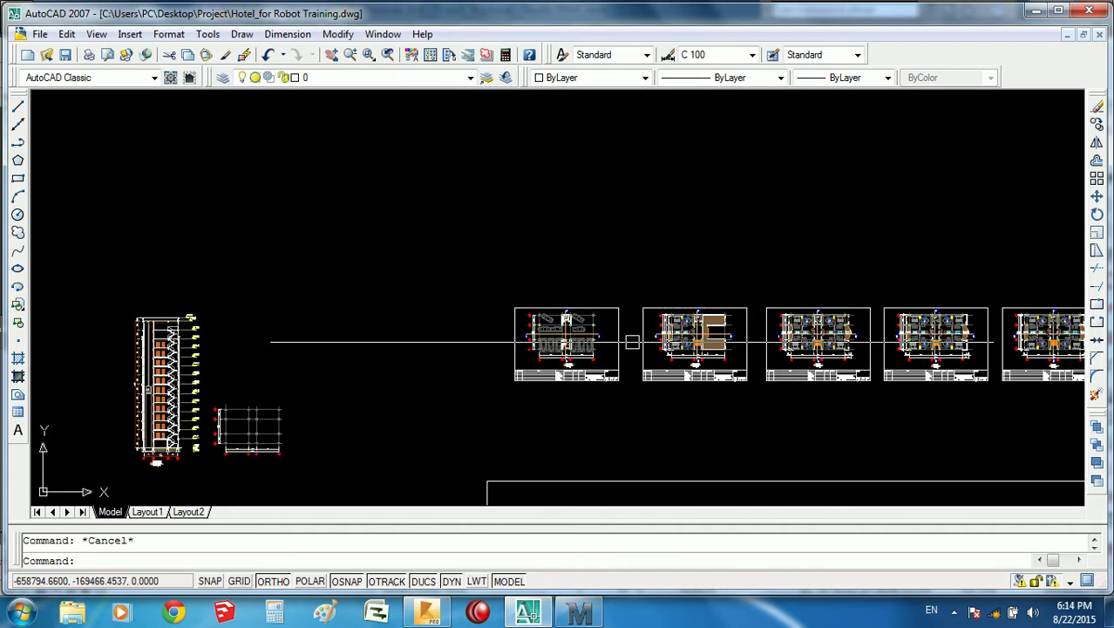
{"action": "scroll", "coordinate": [593, 342], "scroll_direction": "up", "scroll_amount": 3}
{"action": "scroll", "coordinate": [755, 348], "scroll_direction": "up", "scroll_amount": 5}
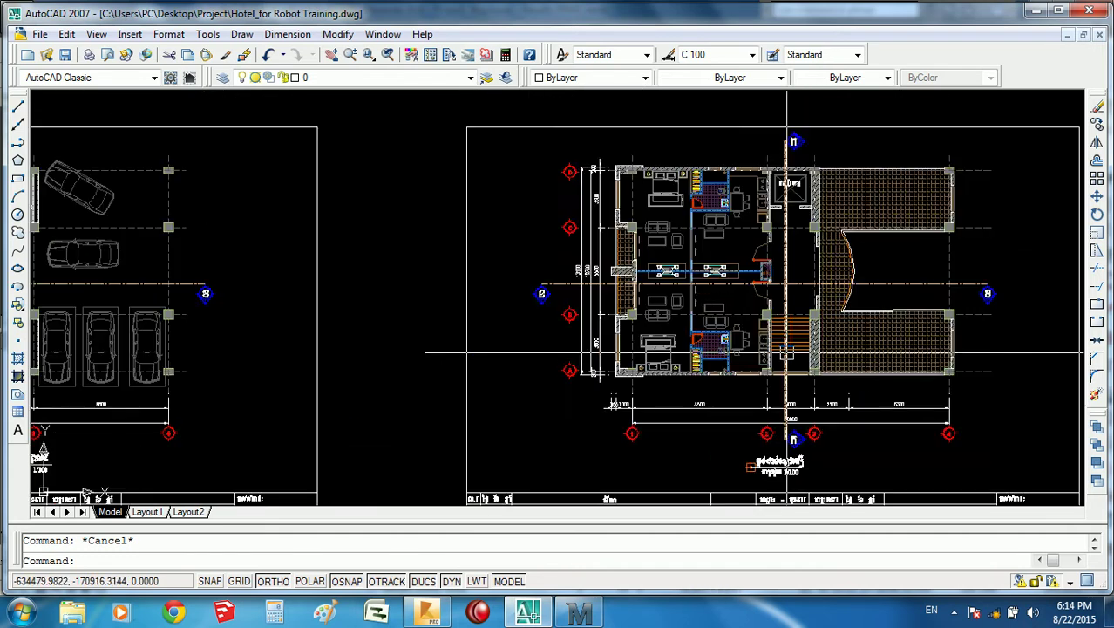
{"action": "scroll", "coordinate": [490, 346], "scroll_direction": "down", "scroll_amount": 6}
{"action": "scroll", "coordinate": [529, 352], "scroll_direction": "up", "scroll_amount": 5}
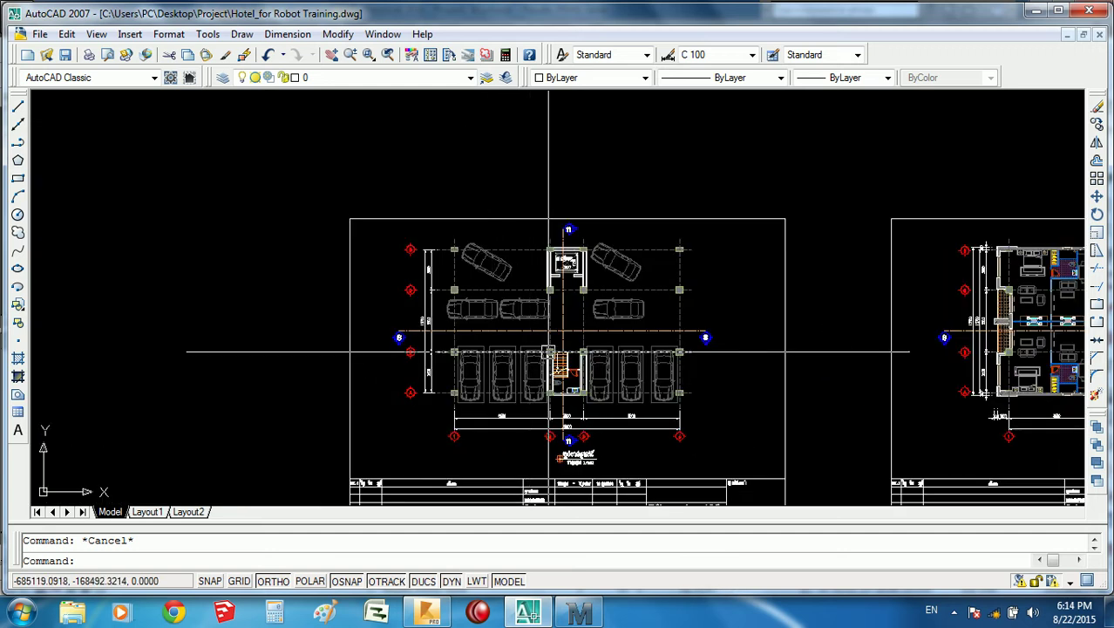
{"action": "scroll", "coordinate": [566, 357], "scroll_direction": "up", "scroll_amount": 3}
{"action": "scroll", "coordinate": [631, 375], "scroll_direction": "up", "scroll_amount": 2}
{"action": "scroll", "coordinate": [637, 369], "scroll_direction": "down", "scroll_amount": 6}
{"action": "scroll", "coordinate": [702, 366], "scroll_direction": "down", "scroll_amount": 2}
{"action": "scroll", "coordinate": [701, 325], "scroll_direction": "down", "scroll_amount": 1}
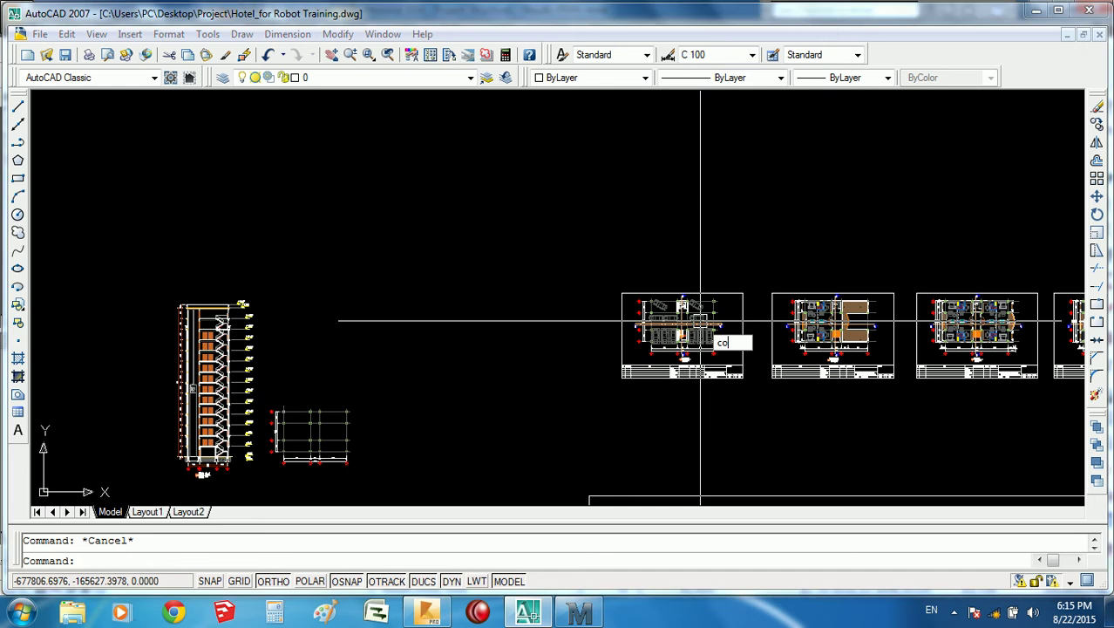
Window-select the whole parking plan sheet and copy it to the left of the original.
{"action": "type", "text": "o"}
{"action": "key", "text": "Return"}
{"action": "scroll", "coordinate": [706, 288], "scroll_direction": "up", "scroll_amount": 4}
{"action": "left_click", "coordinate": [754, 218]}
{"action": "left_click", "coordinate": [647, 448]}
{"action": "key", "text": "Return"}
{"action": "left_click", "coordinate": [604, 249]}
{"action": "scroll", "coordinate": [542, 439], "scroll_direction": "down", "scroll_amount": 2}
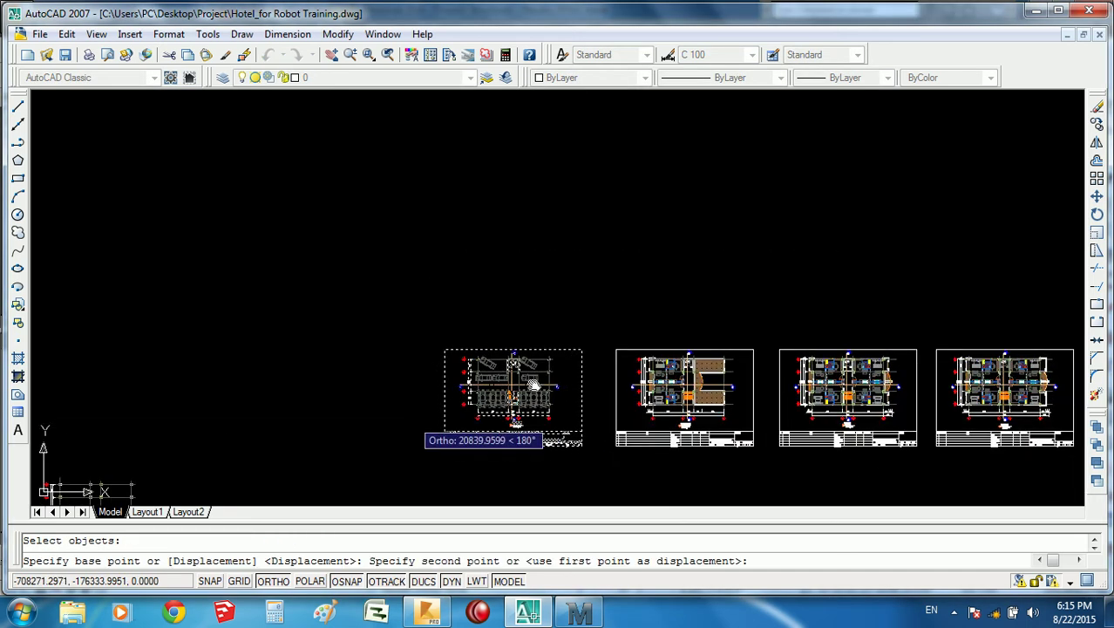
{"action": "left_click", "coordinate": [722, 277]}
{"action": "key", "text": "Escape"}
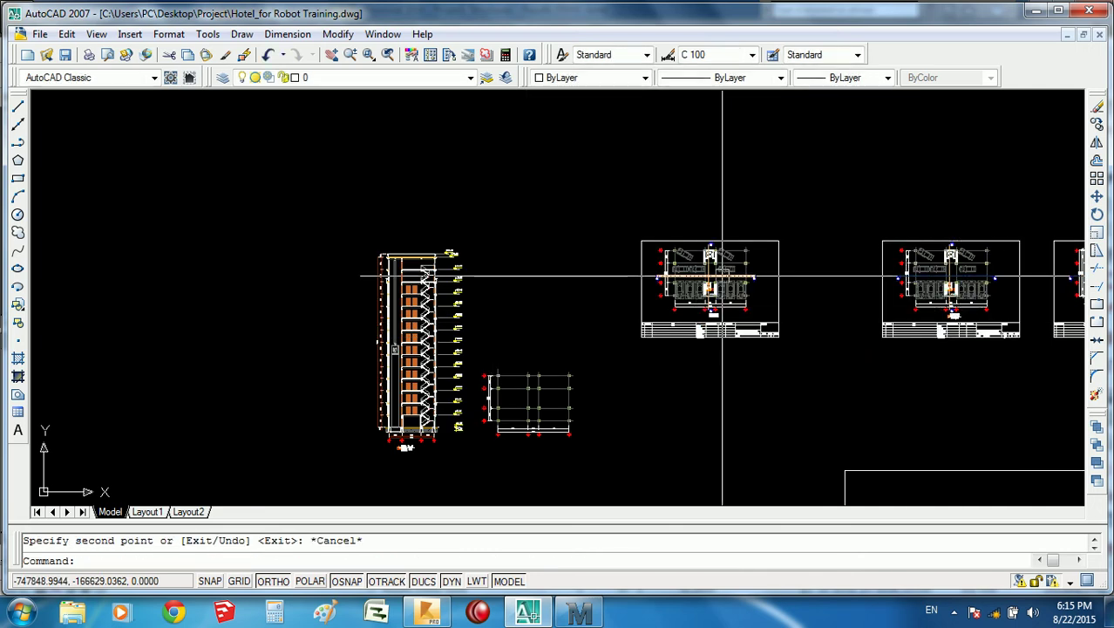
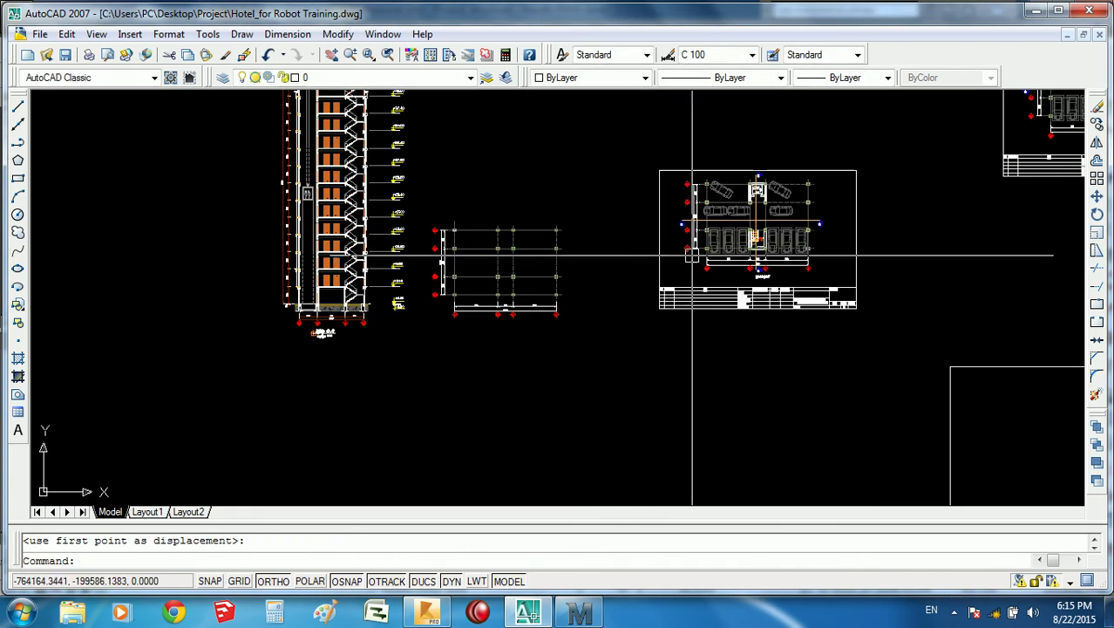
Move the parking plan to the right of the main grid and save the drawing.
{"action": "scroll", "coordinate": [695, 258], "scroll_direction": "up", "scroll_amount": 2}
{"action": "left_click", "coordinate": [676, 359]}
{"action": "scroll", "coordinate": [676, 359], "scroll_direction": "down", "scroll_amount": 1}
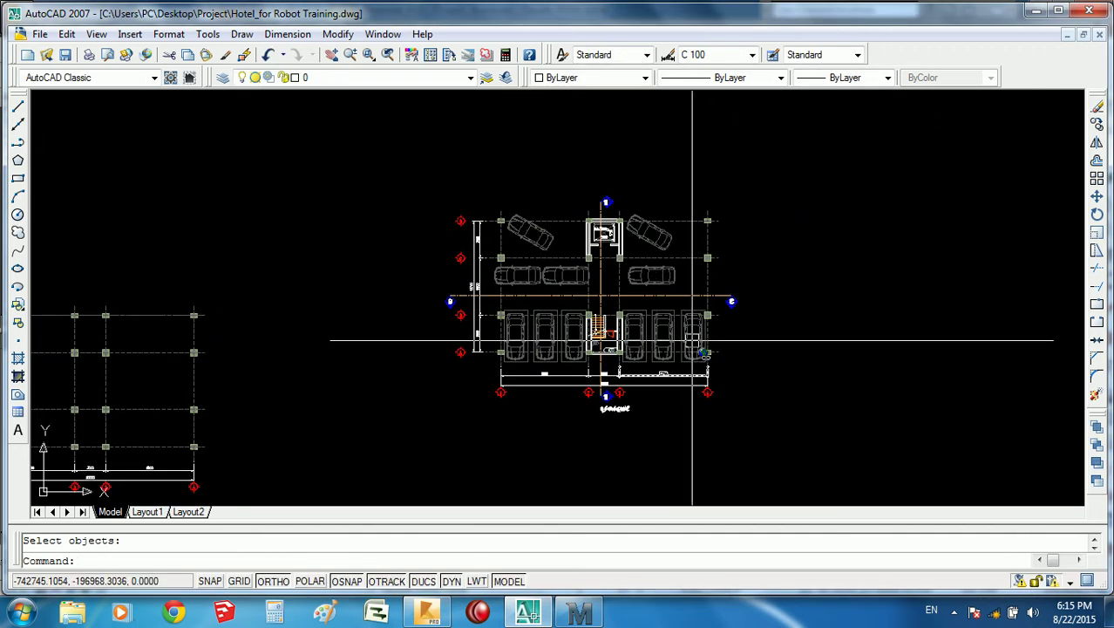
{"action": "type", "text": "m"}
{"action": "key", "text": "Return"}
{"action": "left_click", "coordinate": [772, 160]}
{"action": "left_click", "coordinate": [392, 460]}
{"action": "key", "text": "Return"}
{"action": "left_click", "coordinate": [434, 416]}
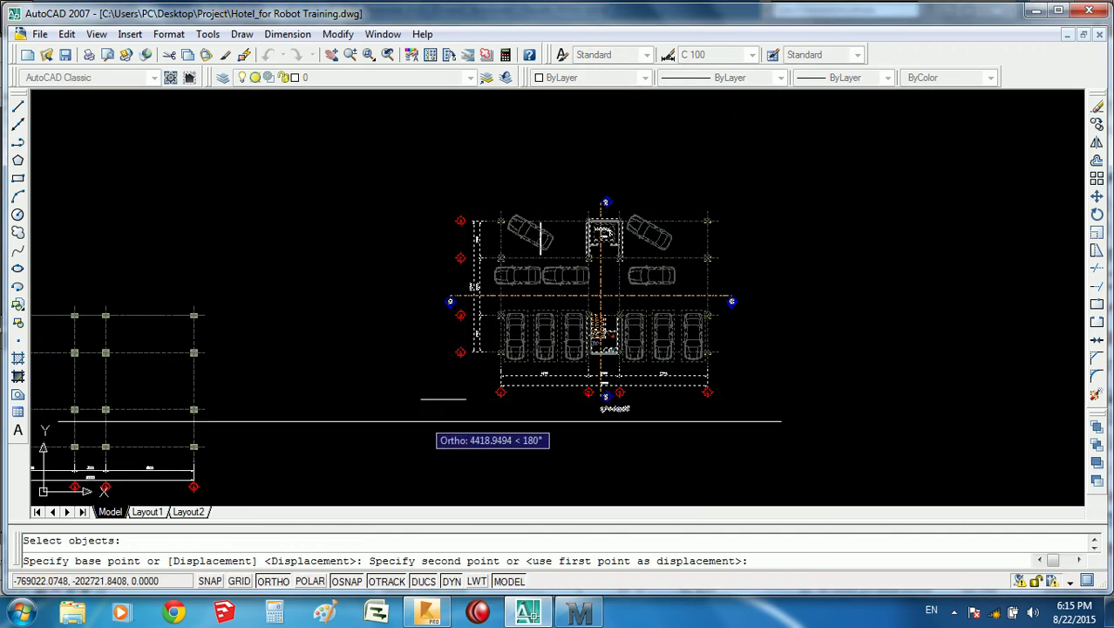
{"action": "scroll", "coordinate": [434, 416], "scroll_direction": "up", "scroll_amount": 2}
{"action": "left_click", "coordinate": [859, 265]}
{"action": "key", "text": "ctrl+s"}
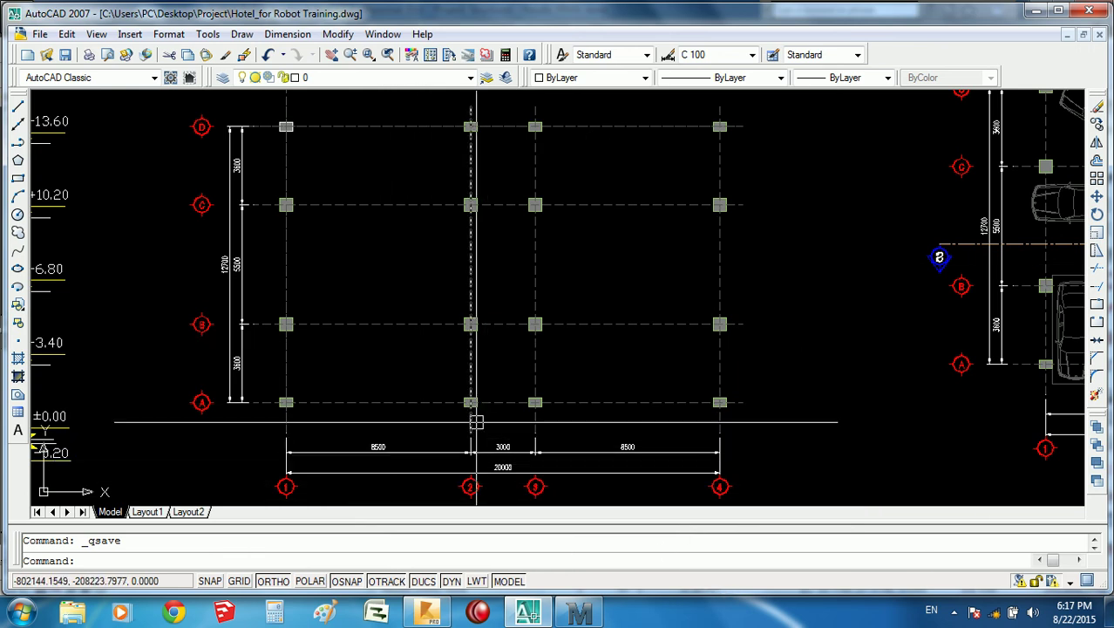
Pan and zoom to show axes 1–3 with their 8500, 3000, 8500 spacings.
{"action": "middle_click_drag", "start_coordinate": [476, 421], "coordinate": [483, 323]}
{"action": "scroll", "coordinate": [418, 331], "scroll_direction": "up", "scroll_amount": 3}
{"action": "scroll", "coordinate": [467, 381], "scroll_direction": "down", "scroll_amount": 2}
{"action": "scroll", "coordinate": [221, 204], "scroll_direction": "down", "scroll_amount": 3}
{"action": "scroll", "coordinate": [463, 379], "scroll_direction": "up", "scroll_amount": 4}
{"action": "scroll", "coordinate": [456, 380], "scroll_direction": "up", "scroll_amount": 2}
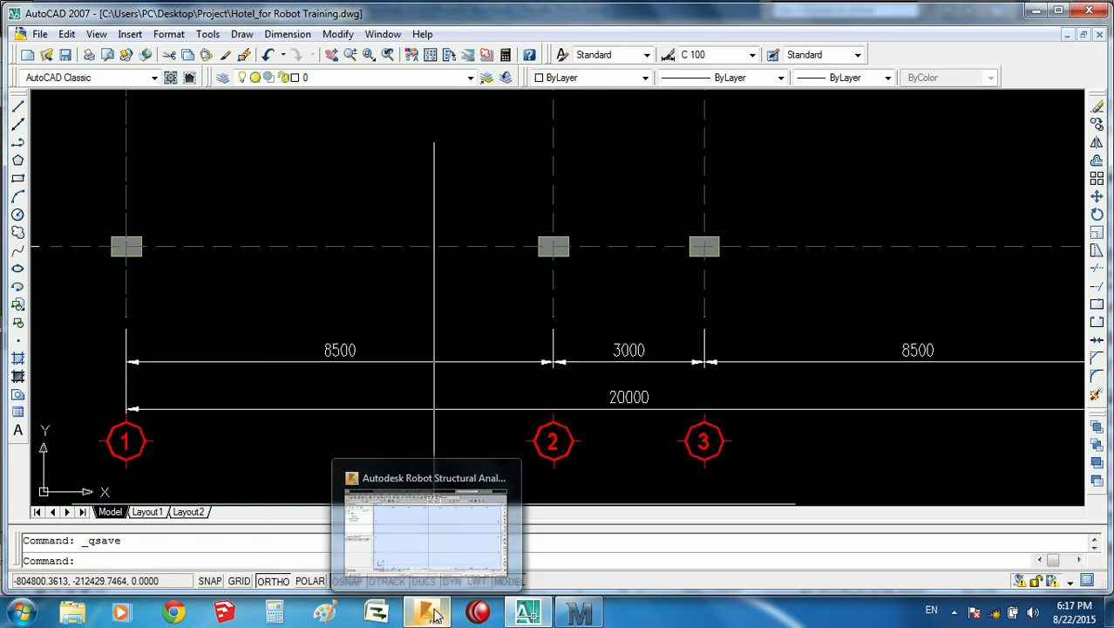
{"action": "mouse_move", "coordinate": [426, 612]}
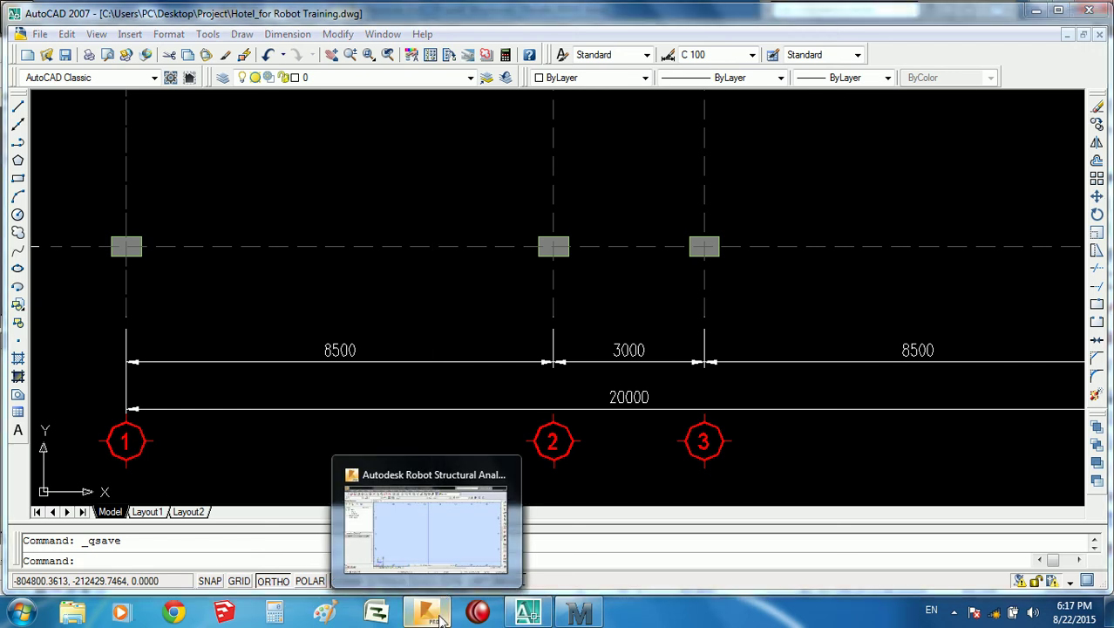
In Robot's Structural Axis dialog, set the X axis numbering to A B C.
{"action": "left_click", "coordinate": [449, 522]}
{"action": "left_click", "coordinate": [811, 433]}
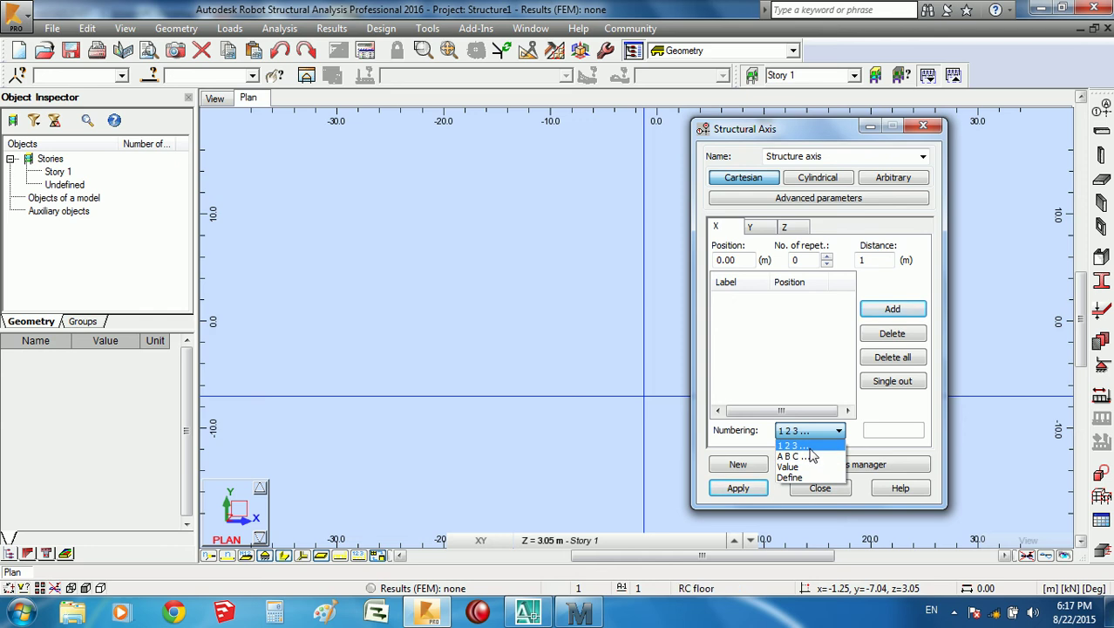
{"action": "left_click", "coordinate": [808, 455]}
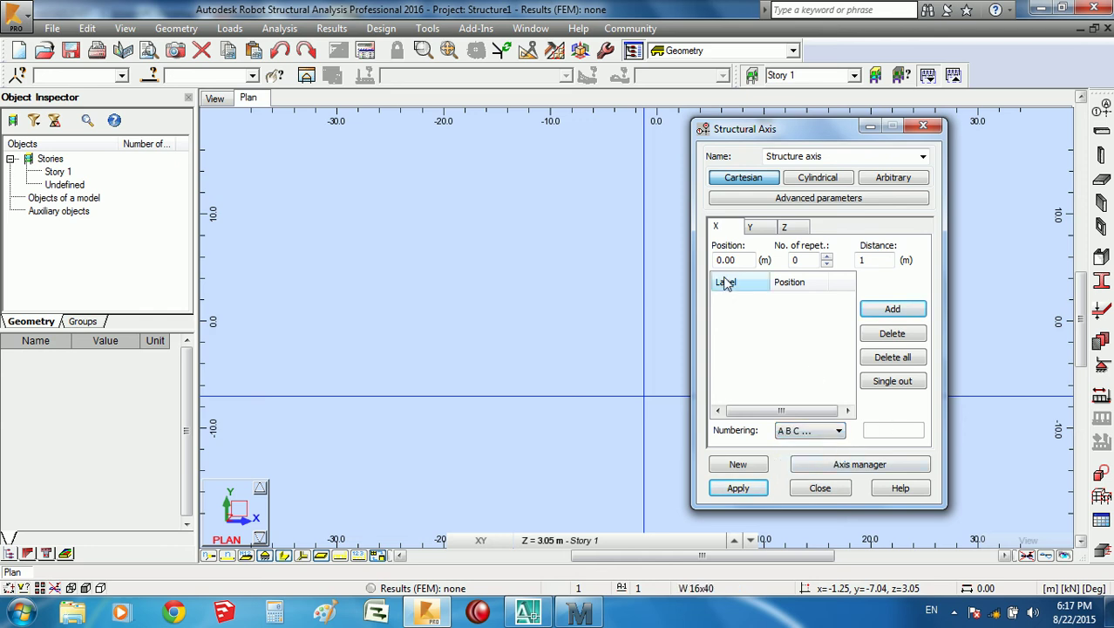
{"action": "left_click", "coordinate": [550, 614]}
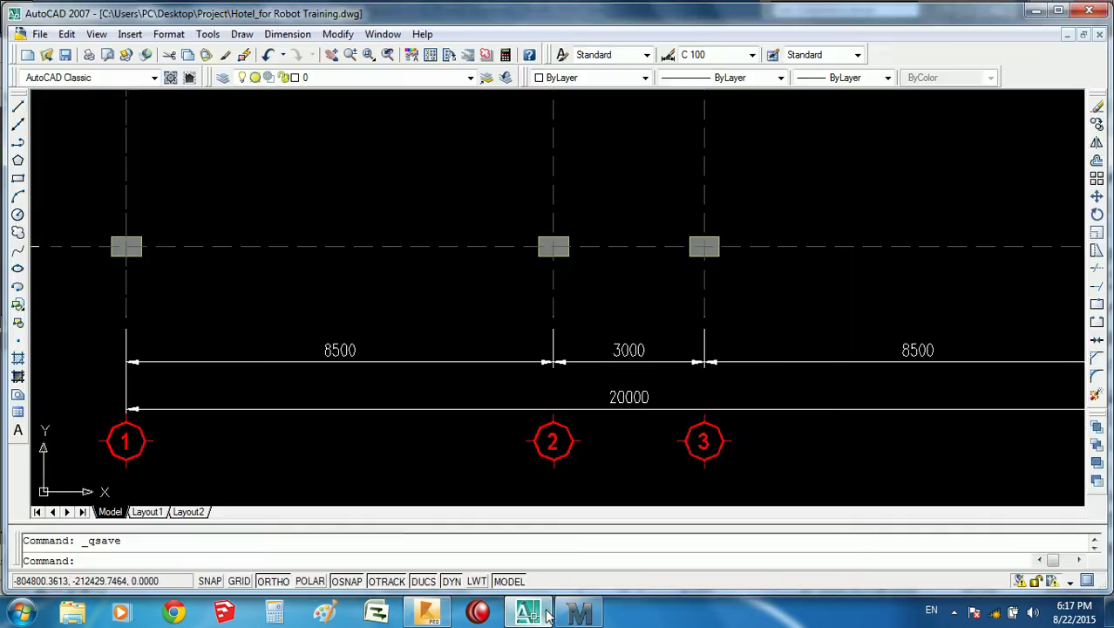
{"action": "left_click", "coordinate": [549, 614]}
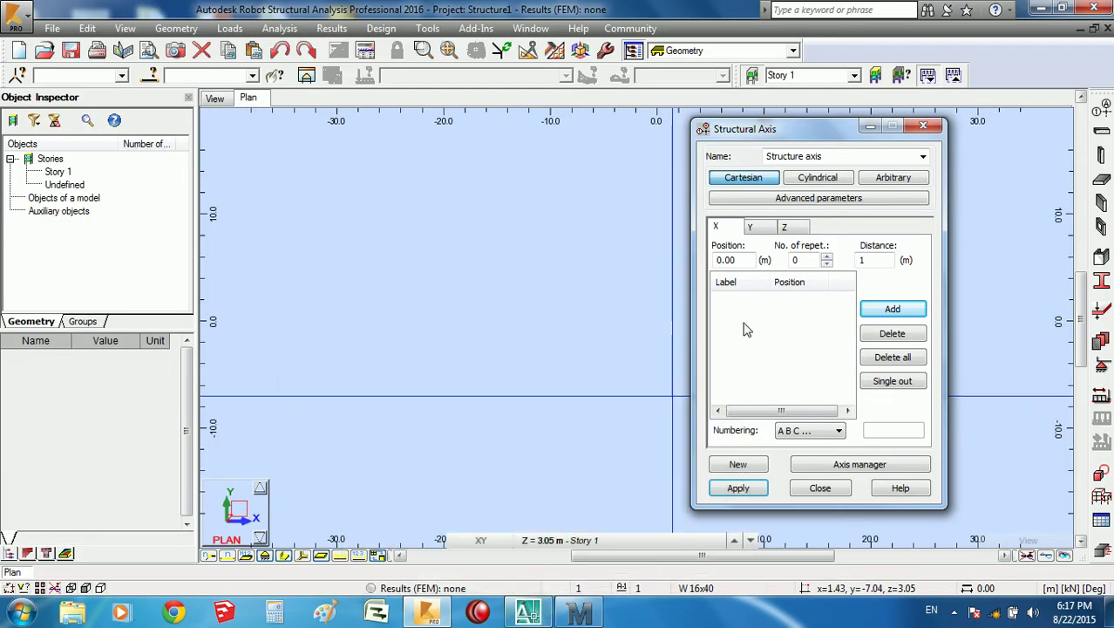
Enter 8.5 m as the X axis distance, checking the spacings on the AutoCAD plan.
{"action": "key", "text": "Tab"}
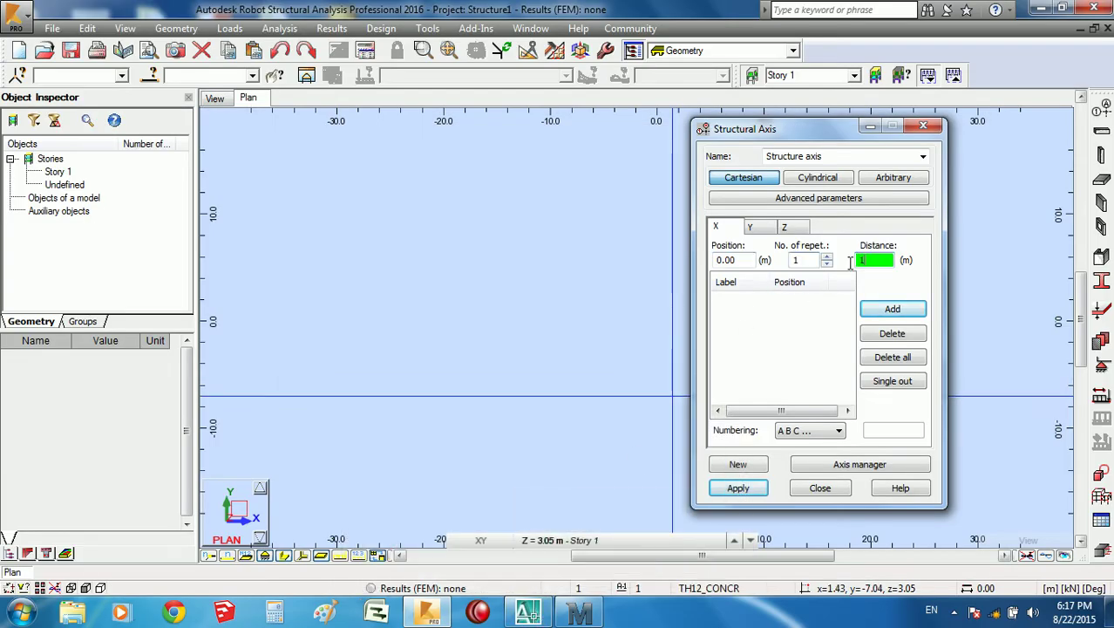
{"action": "type", "text": "8.5"}
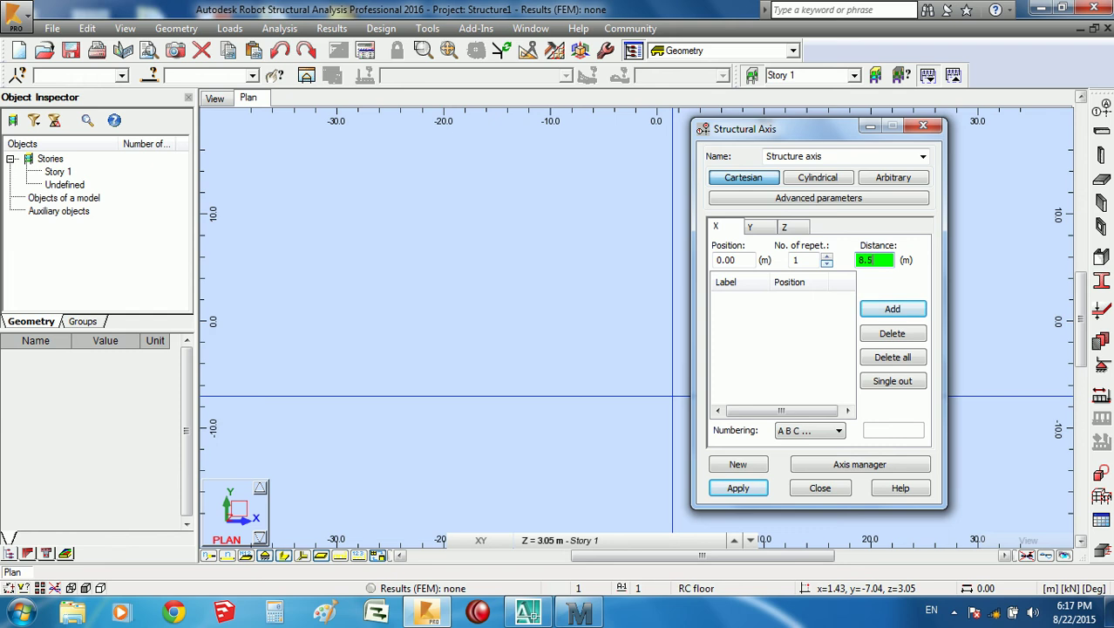
{"action": "left_click", "coordinate": [528, 612]}
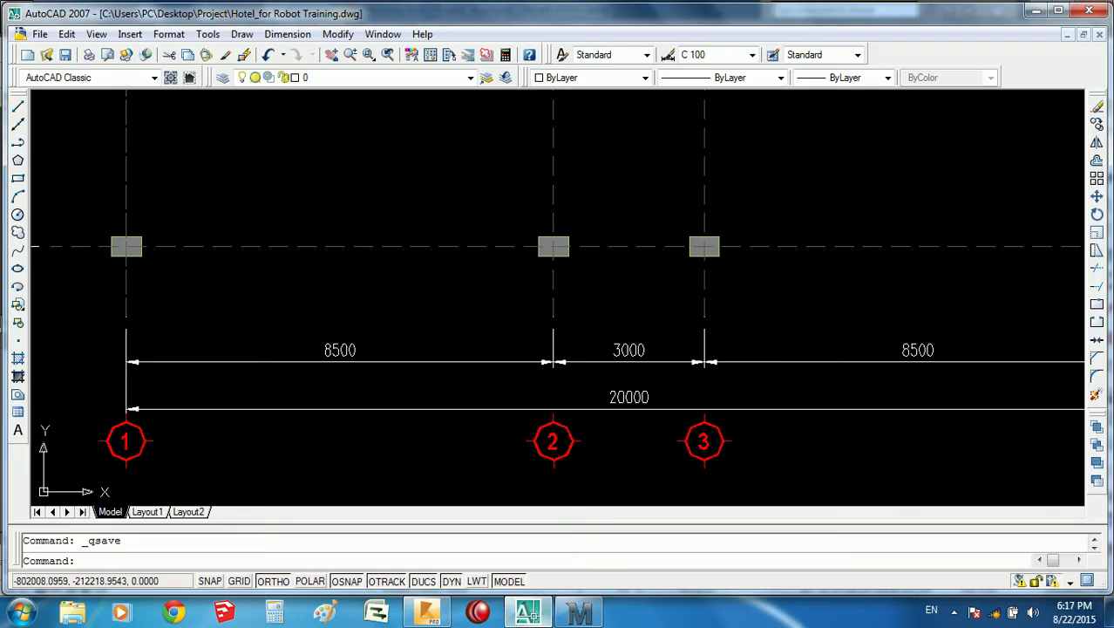
{"action": "scroll", "coordinate": [480, 393], "scroll_direction": "down", "scroll_amount": 2}
{"action": "scroll", "coordinate": [480, 384], "scroll_direction": "up", "scroll_amount": 2}
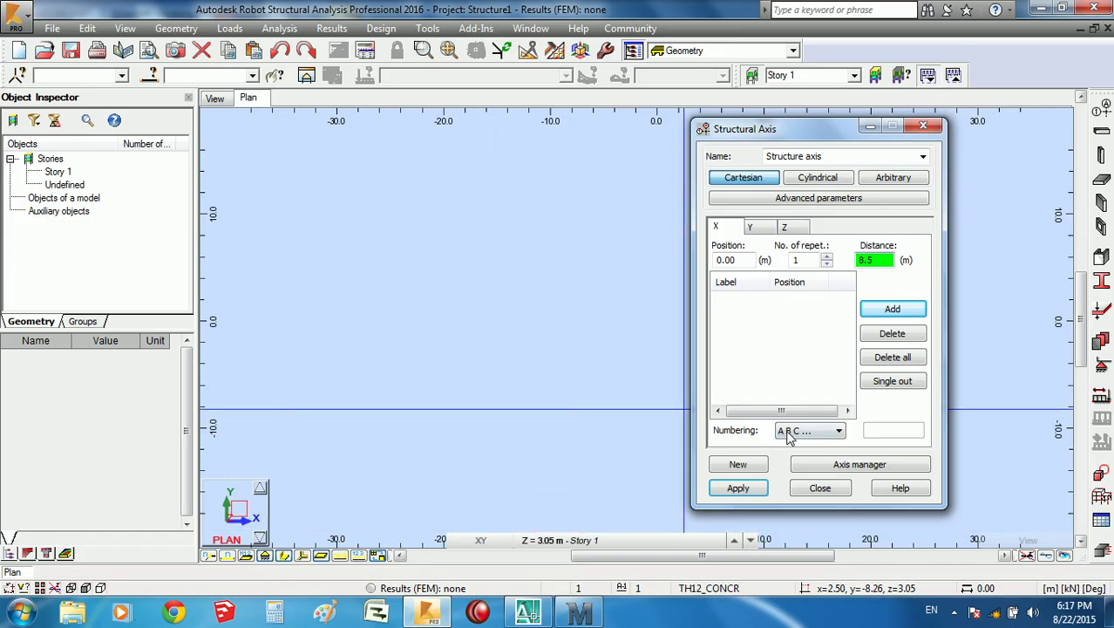
{"action": "left_click", "coordinate": [803, 431]}
Number the X axes 1 2 3 and add axes at 0.00 and 8.50 m.
{"action": "left_click", "coordinate": [800, 446]}
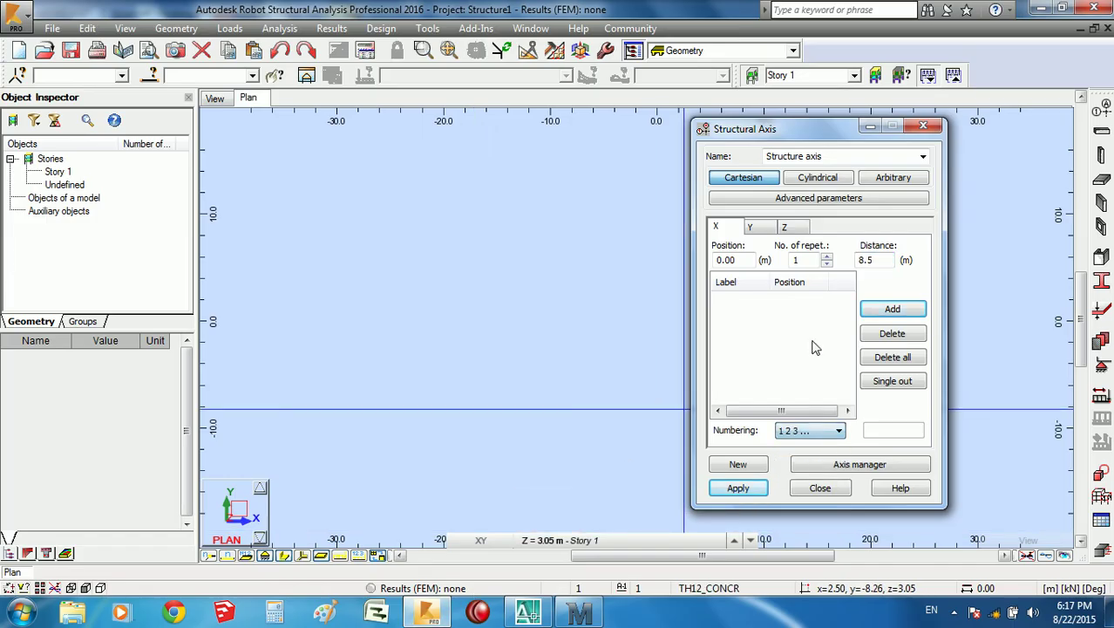
{"action": "double_click", "coordinate": [867, 260]}
{"action": "type", "text": "5"}
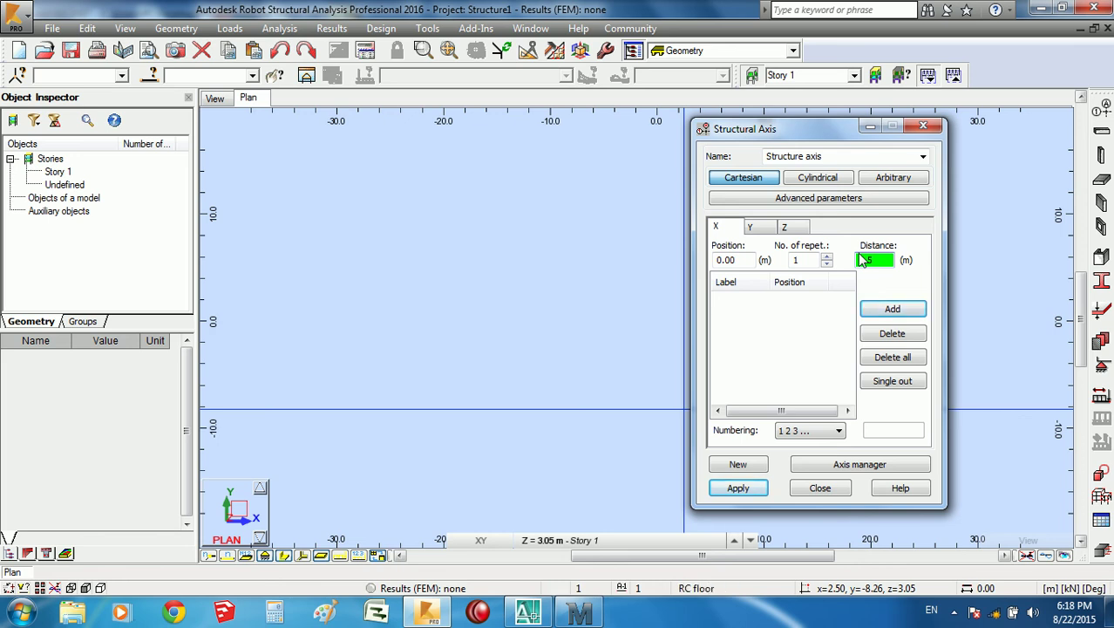
{"action": "left_click", "coordinate": [533, 615]}
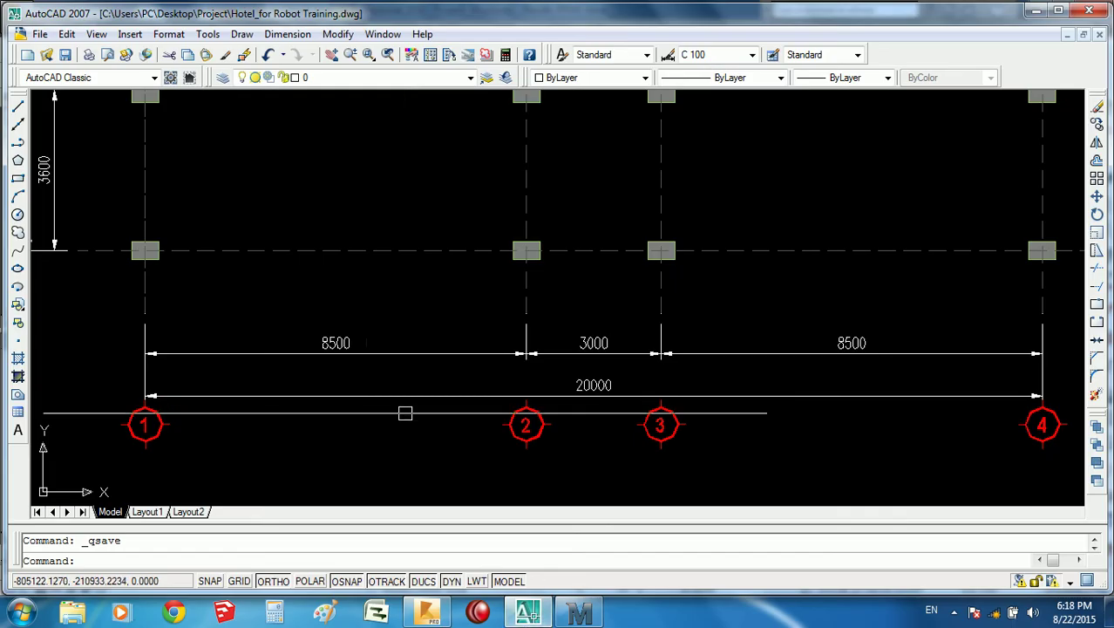
{"action": "middle_click_drag", "start_coordinate": [453, 401], "coordinate": [441, 399]}
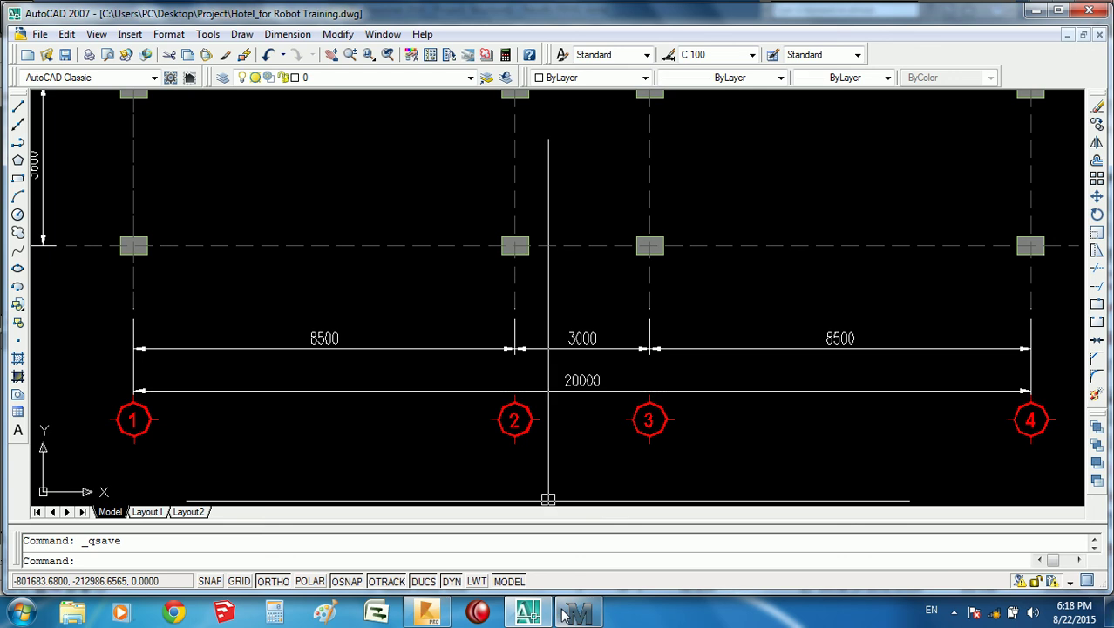
{"action": "left_click", "coordinate": [433, 618]}
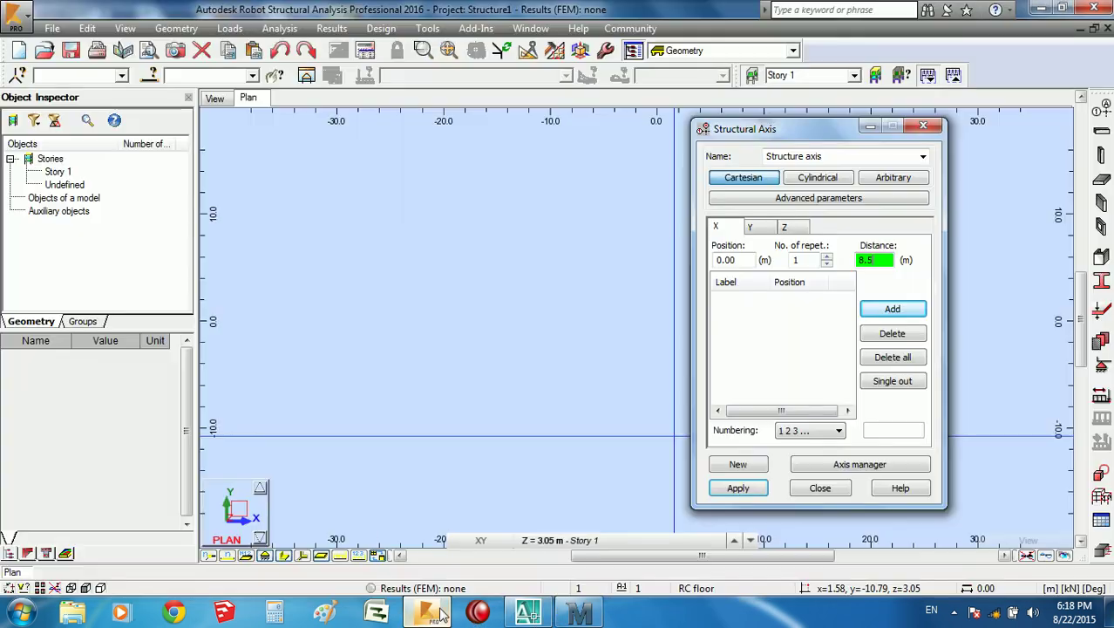
{"action": "left_click", "coordinate": [883, 312]}
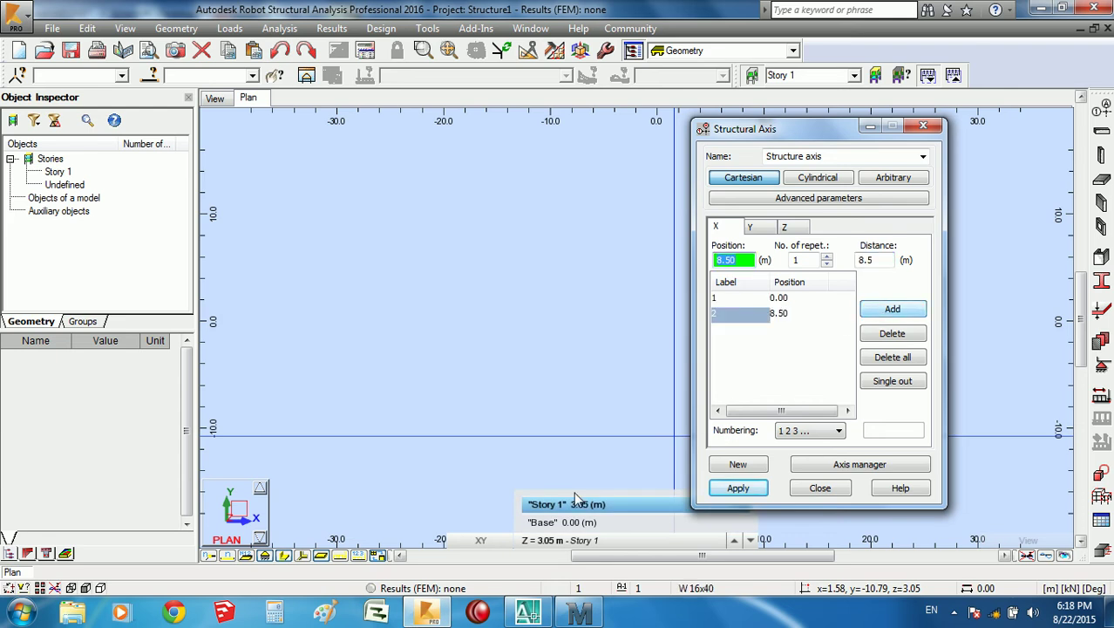
Add the third and fourth X axes at 11.50 and 20.00 m using spacings 3 and 8.5.
{"action": "left_click", "coordinate": [526, 613]}
{"action": "left_click", "coordinate": [526, 613]}
{"action": "key", "text": "Tab"}
{"action": "key", "text": "Tab"}
{"action": "left_click", "coordinate": [889, 310]}
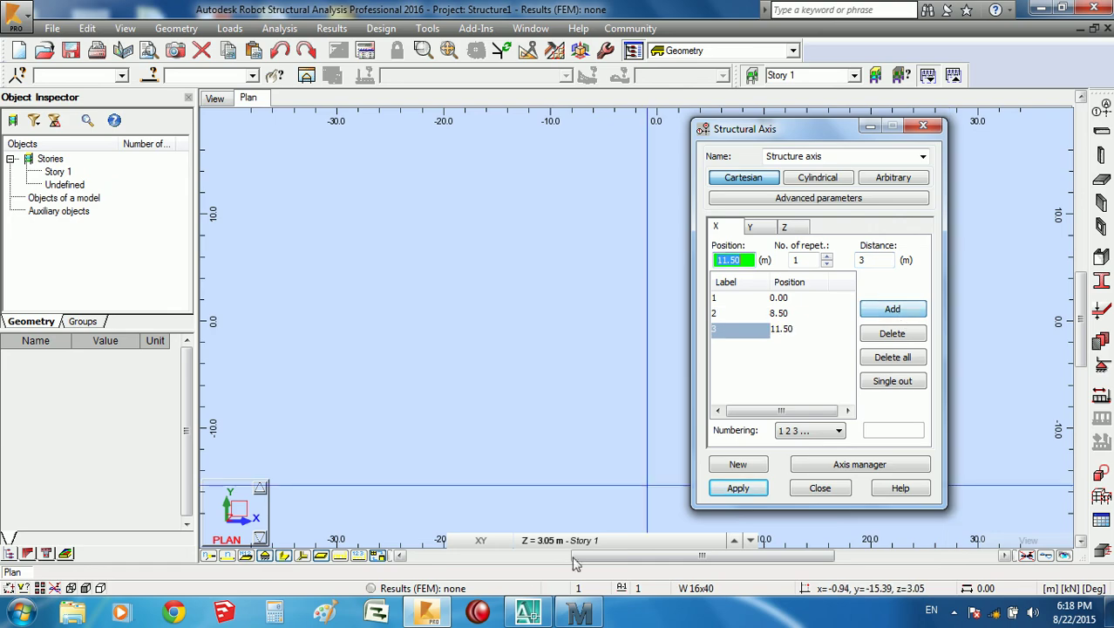
{"action": "left_click", "coordinate": [526, 613]}
{"action": "left_click", "coordinate": [523, 617]}
{"action": "key", "text": "Tab"}
{"action": "key", "text": "Tab"}
{"action": "type", "text": "5"}
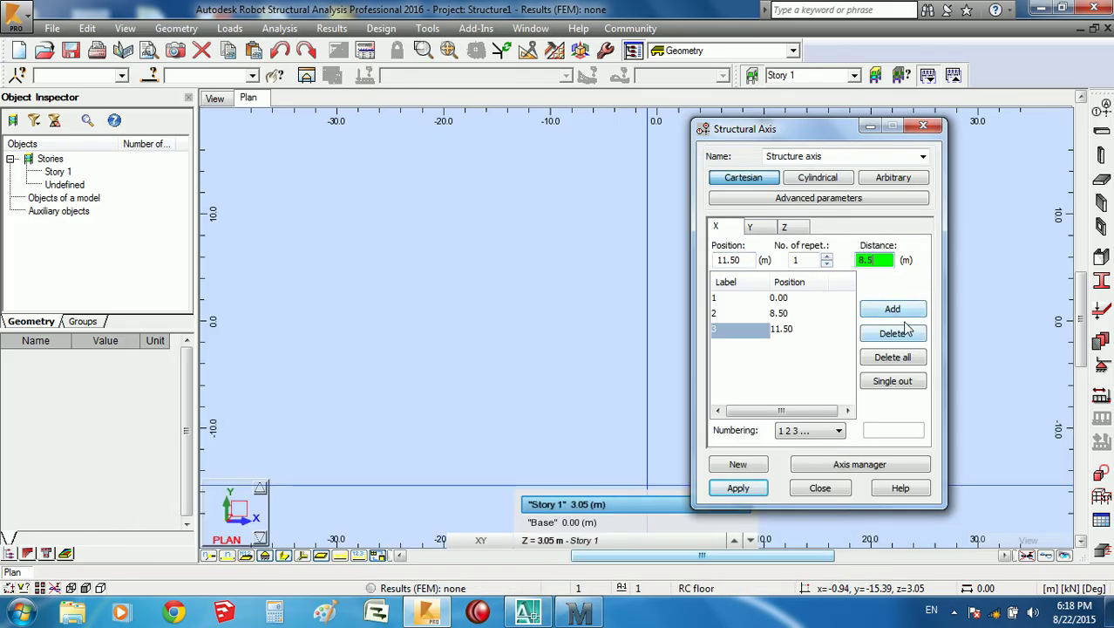
{"action": "left_click", "coordinate": [893, 311]}
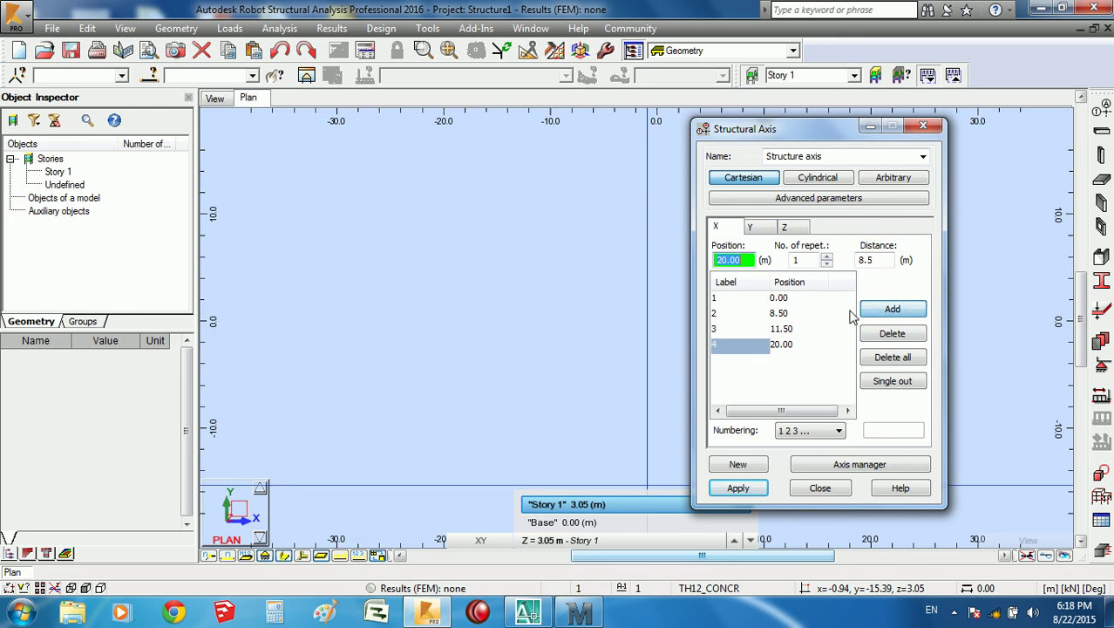
On the Y tab, add Y axes at 0.00 and 3.60 m after checking the plan's rows.
{"action": "left_click", "coordinate": [762, 228]}
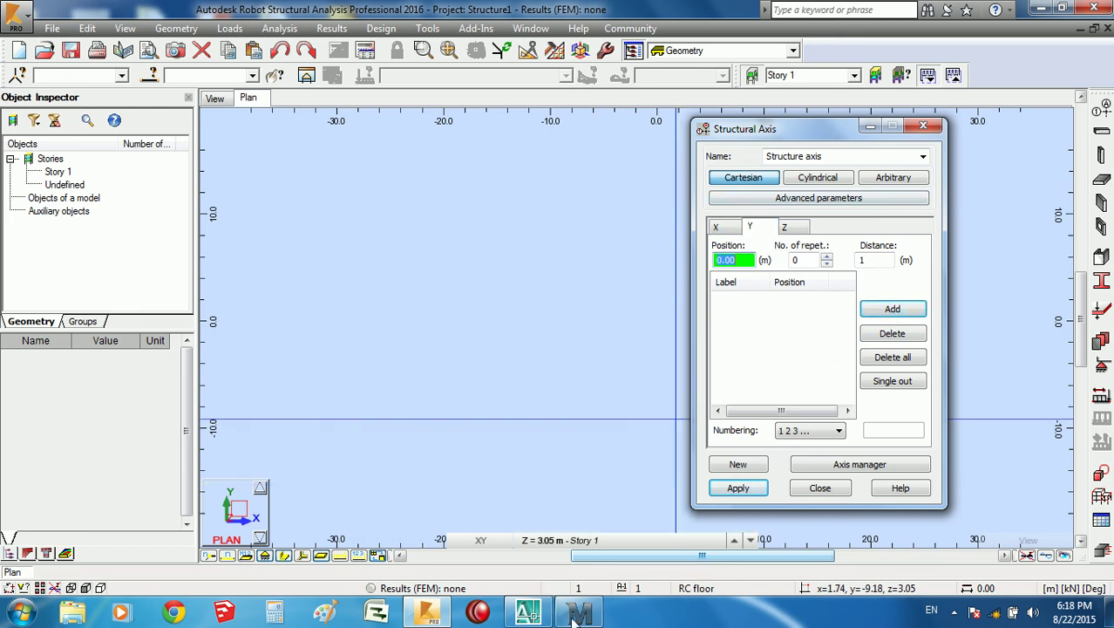
{"action": "left_click", "coordinate": [527, 613]}
{"action": "scroll", "coordinate": [614, 498], "scroll_direction": "down", "scroll_amount": 4}
{"action": "scroll", "coordinate": [381, 261], "scroll_direction": "up", "scroll_amount": 3}
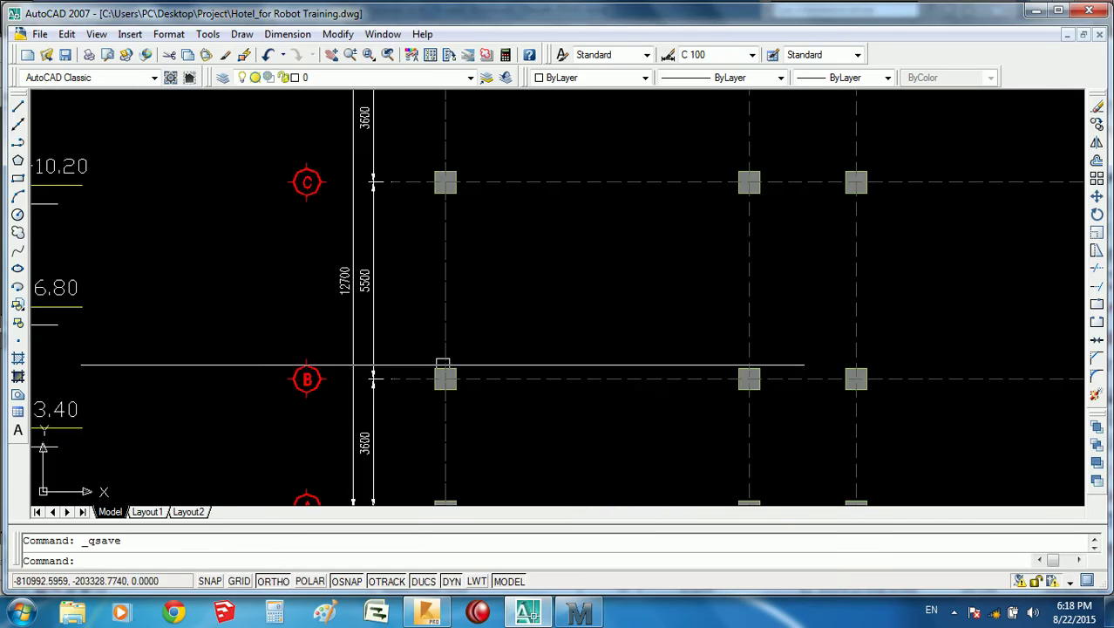
{"action": "middle_click_drag", "start_coordinate": [475, 352], "coordinate": [509, 308]}
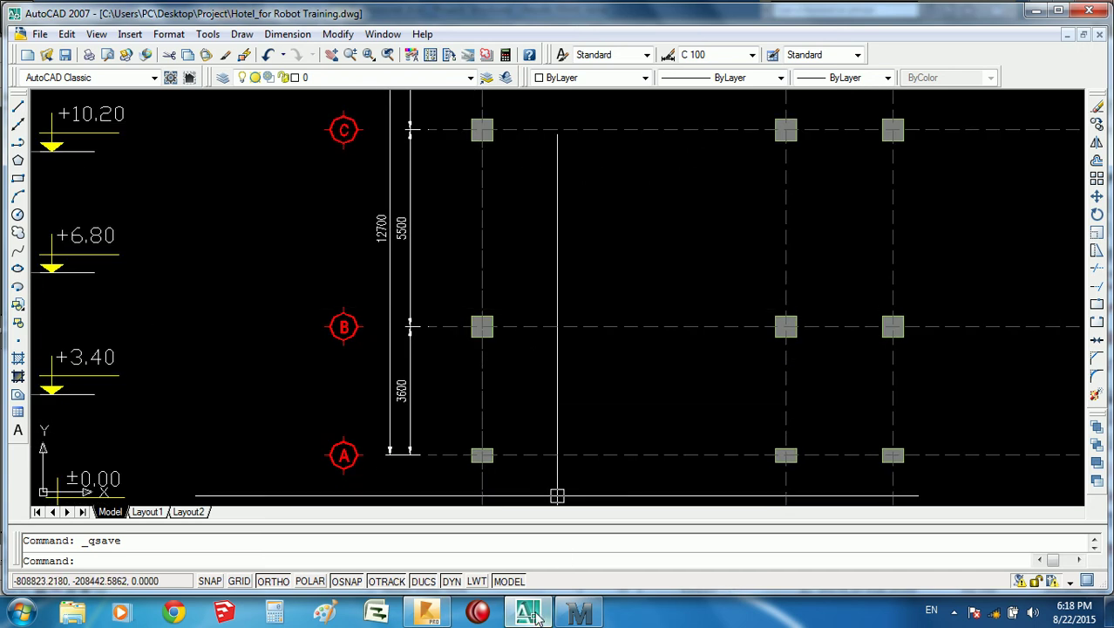
{"action": "left_click", "coordinate": [528, 613]}
{"action": "left_click", "coordinate": [795, 259]}
{"action": "key", "text": "Tab"}
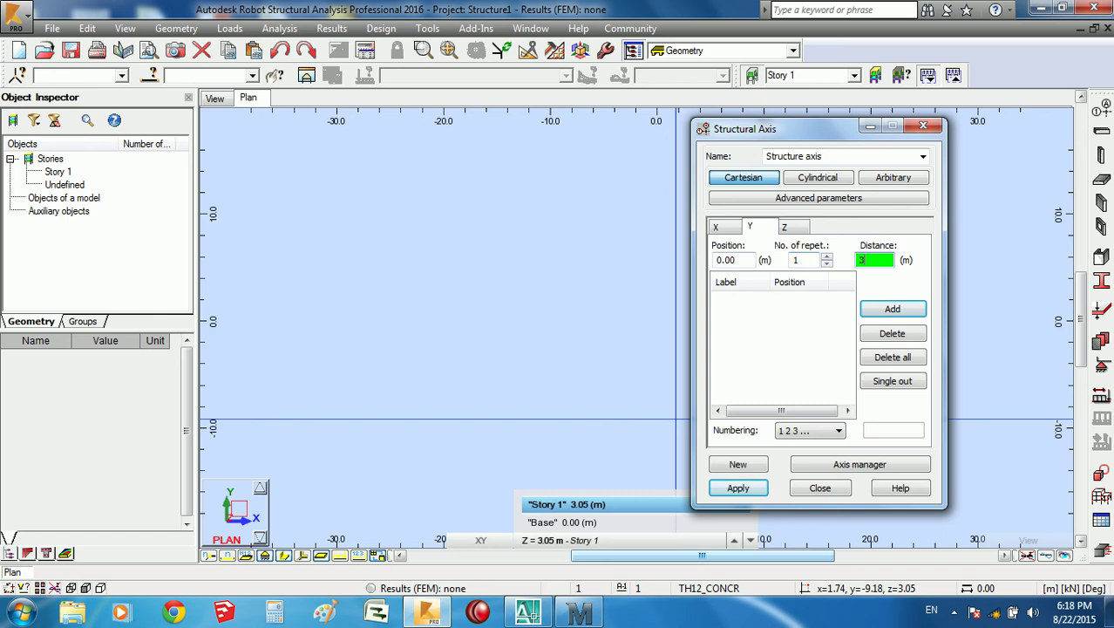
{"action": "type", "text": "3.6"}
{"action": "left_click", "coordinate": [888, 316]}
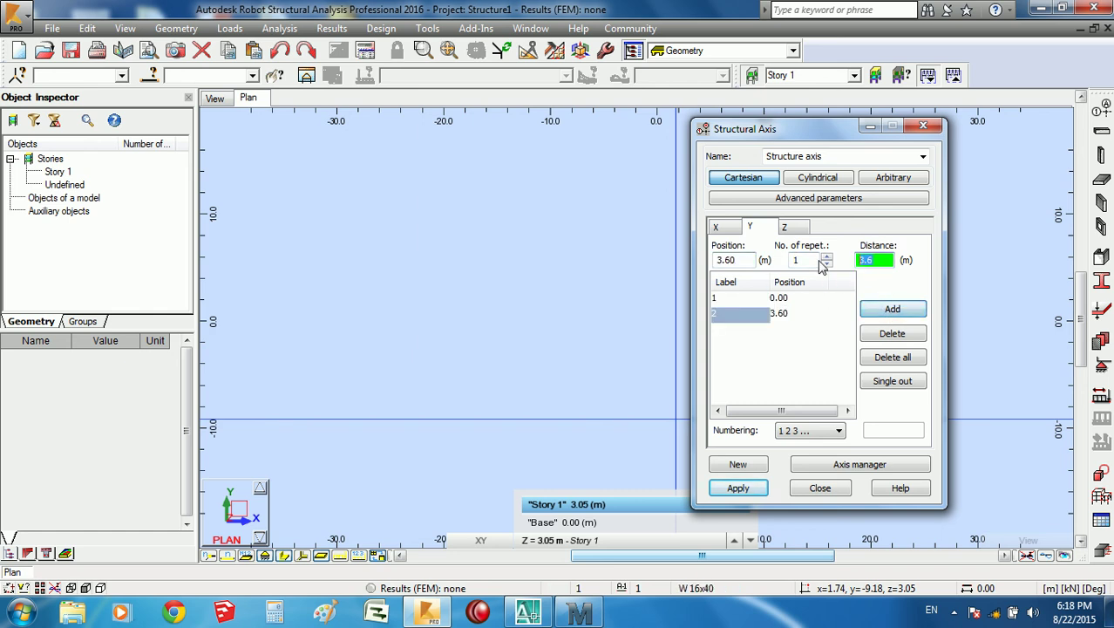
Add the third and fourth Y axes at 9.10 and 12.70 m using spacings 5.5 and 3.6.
{"action": "left_click", "coordinate": [527, 612]}
{"action": "middle_click_drag", "start_coordinate": [436, 302], "coordinate": [440, 356]}
{"action": "left_click", "coordinate": [541, 613]}
{"action": "type", "text": "5.5"}
{"action": "left_click", "coordinate": [894, 312]}
{"action": "left_click", "coordinate": [540, 614]}
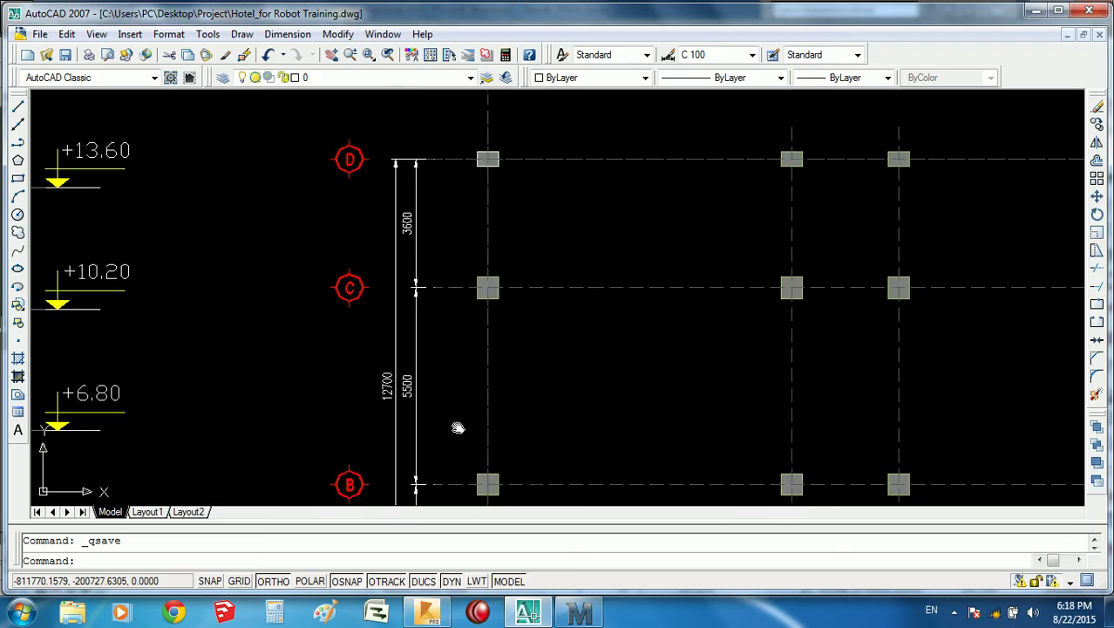
{"action": "left_click", "coordinate": [529, 613]}
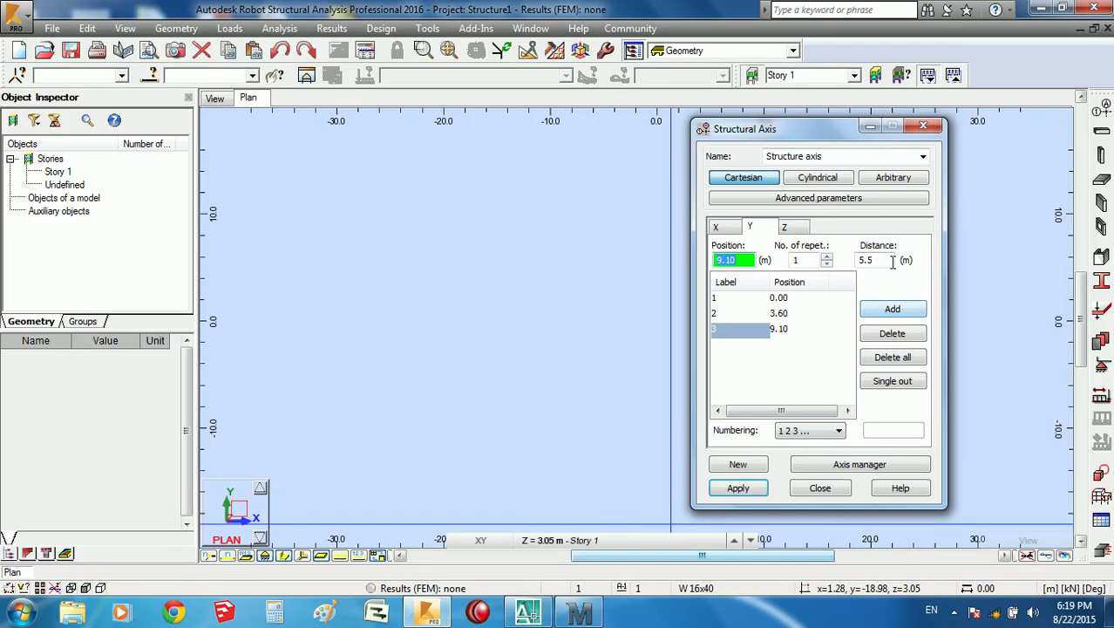
{"action": "type", "text": ".6"}
{"action": "left_click", "coordinate": [892, 309]}
Set the Y axis numbering to A B C and review the X and Y axis lists.
{"action": "left_click", "coordinate": [525, 616]}
{"action": "scroll", "coordinate": [517, 257], "scroll_direction": "down", "scroll_amount": 3}
{"action": "scroll", "coordinate": [517, 242], "scroll_direction": "up", "scroll_amount": 1}
{"action": "scroll", "coordinate": [462, 262], "scroll_direction": "up", "scroll_amount": 3}
{"action": "scroll", "coordinate": [475, 261], "scroll_direction": "up", "scroll_amount": 1}
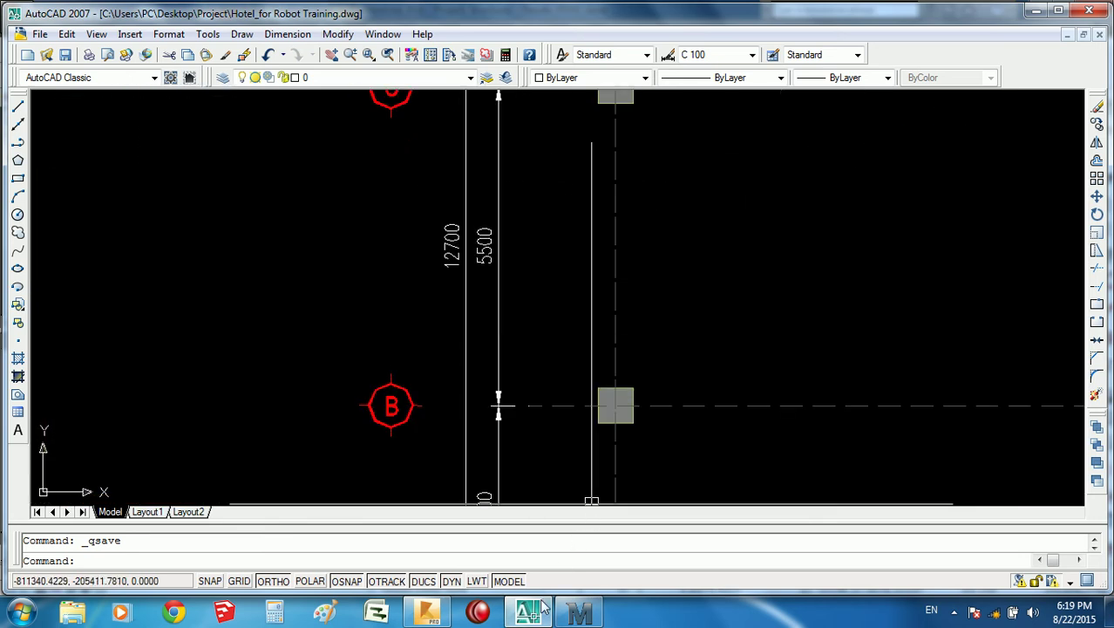
{"action": "left_click", "coordinate": [528, 613]}
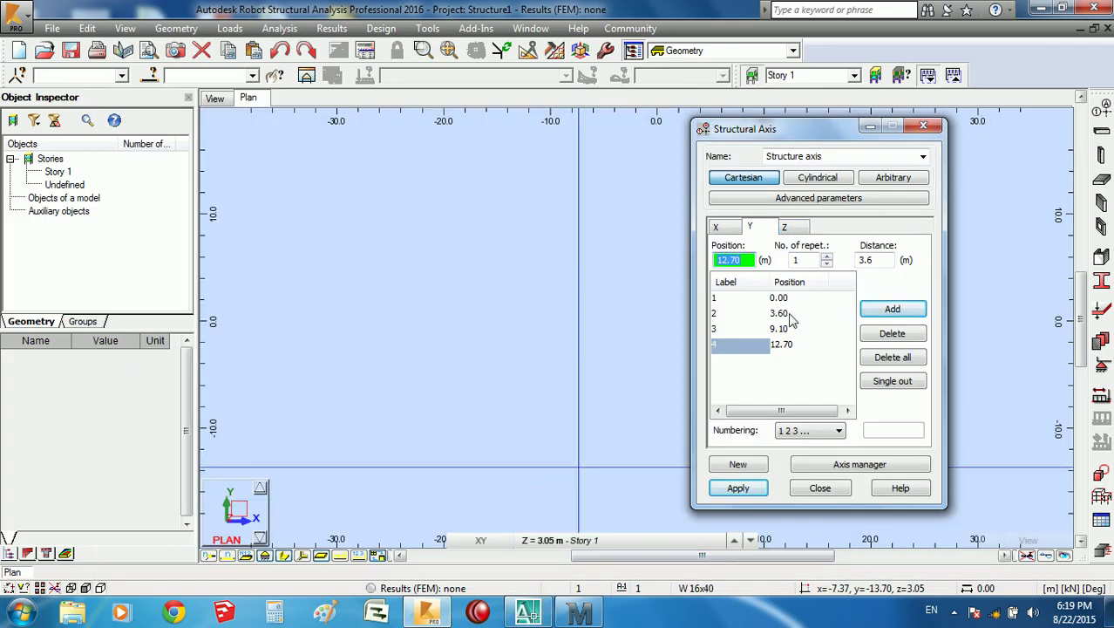
{"action": "left_click", "coordinate": [802, 431]}
{"action": "left_click", "coordinate": [800, 448]}
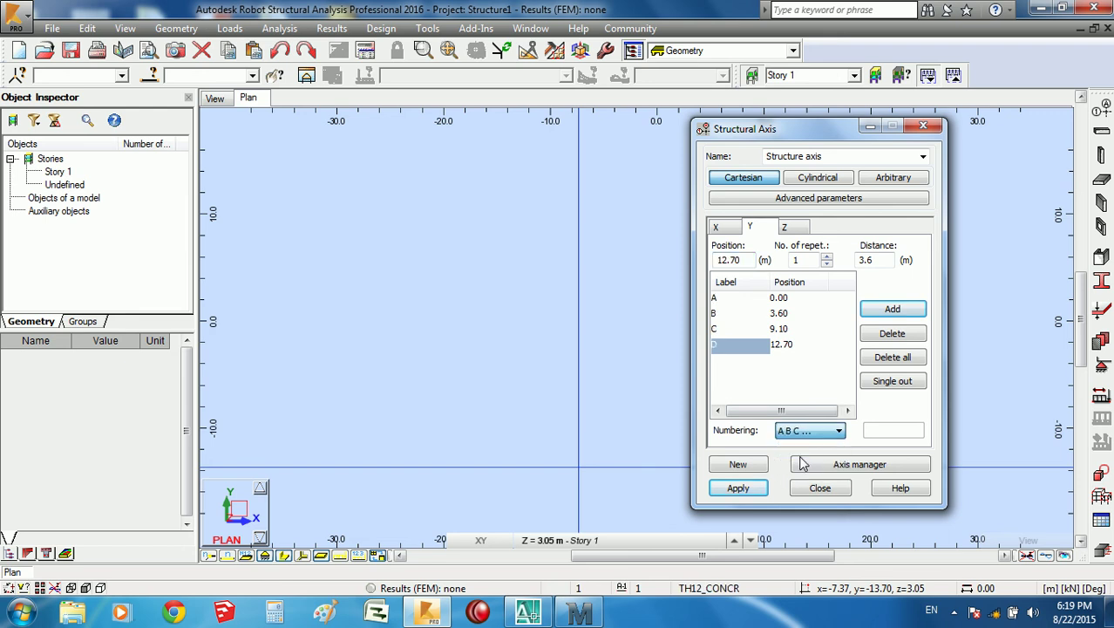
{"action": "left_click", "coordinate": [718, 227]}
{"action": "left_click", "coordinate": [752, 226]}
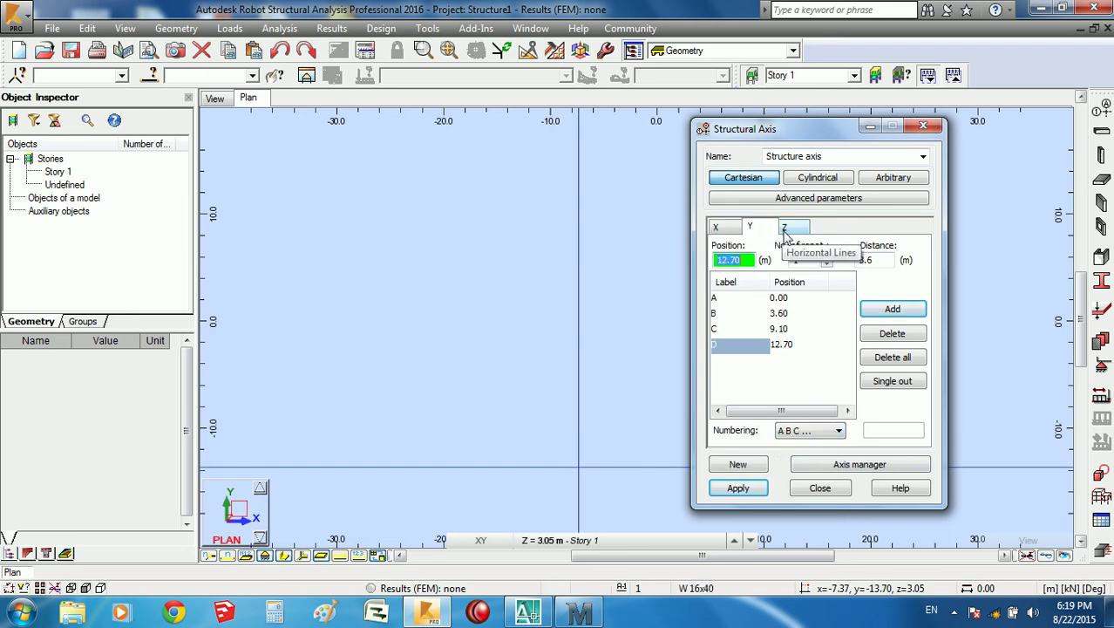
Label the Z levels by Value and toggle Stories off and on to list Base 0.00 and Story 1 3.05.
{"action": "left_click", "coordinate": [731, 229]}
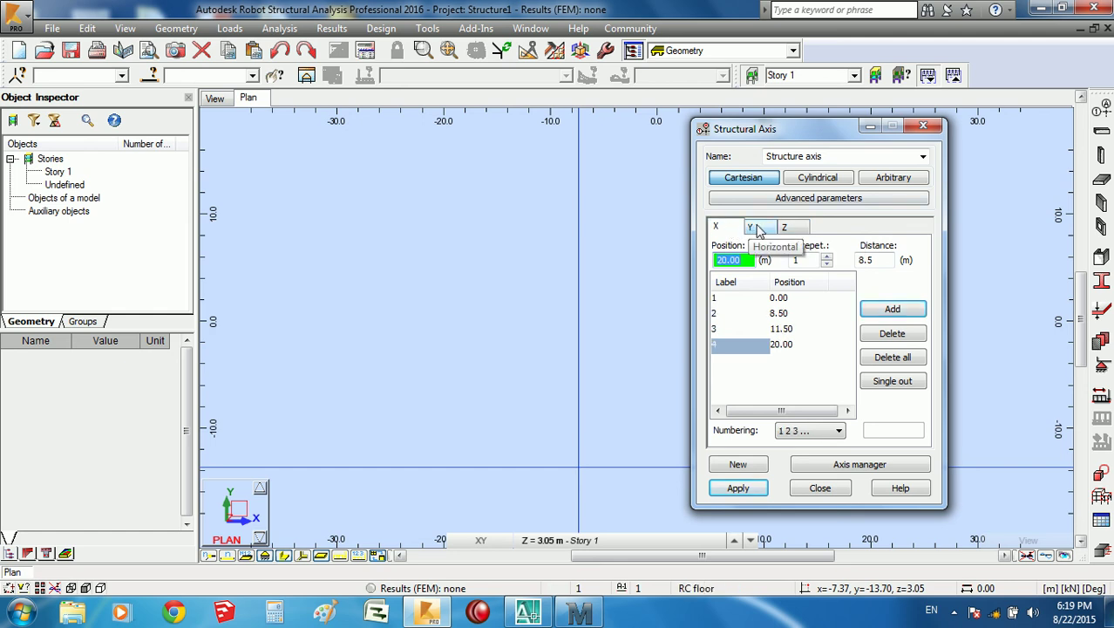
{"action": "left_click", "coordinate": [785, 227]}
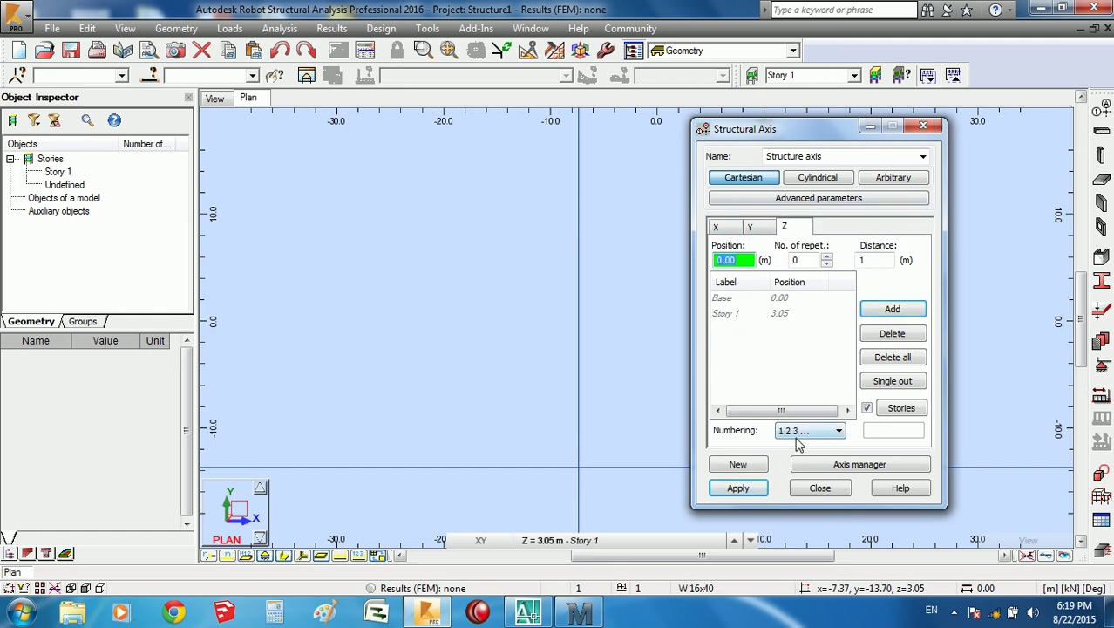
{"action": "left_click", "coordinate": [800, 431]}
{"action": "left_click", "coordinate": [804, 468]}
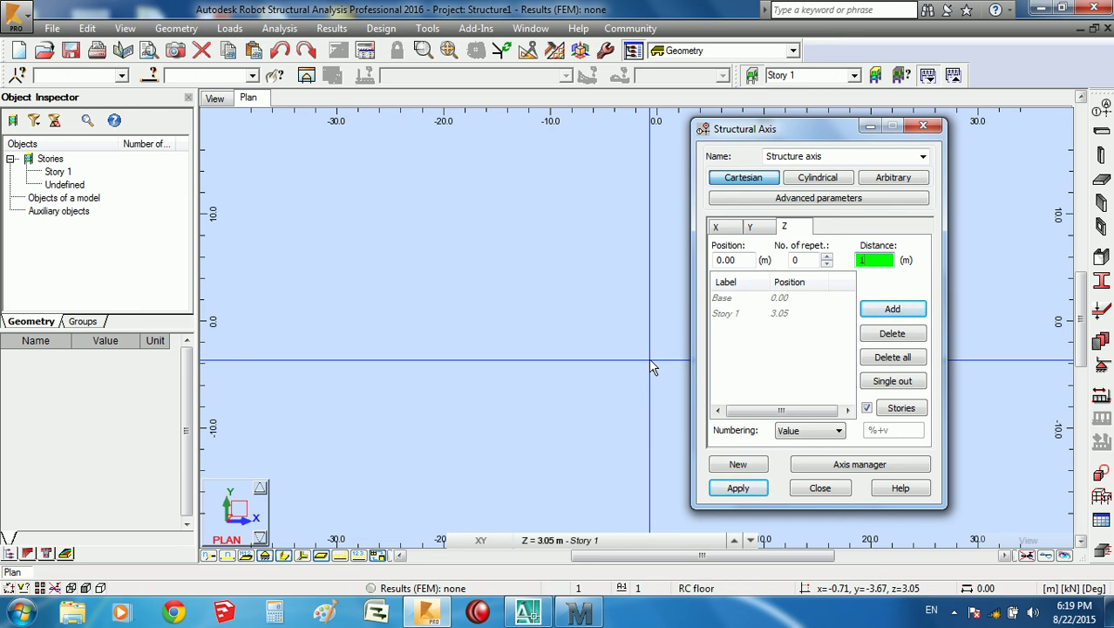
{"action": "left_click", "coordinate": [867, 407]}
{"action": "left_click", "coordinate": [867, 409]}
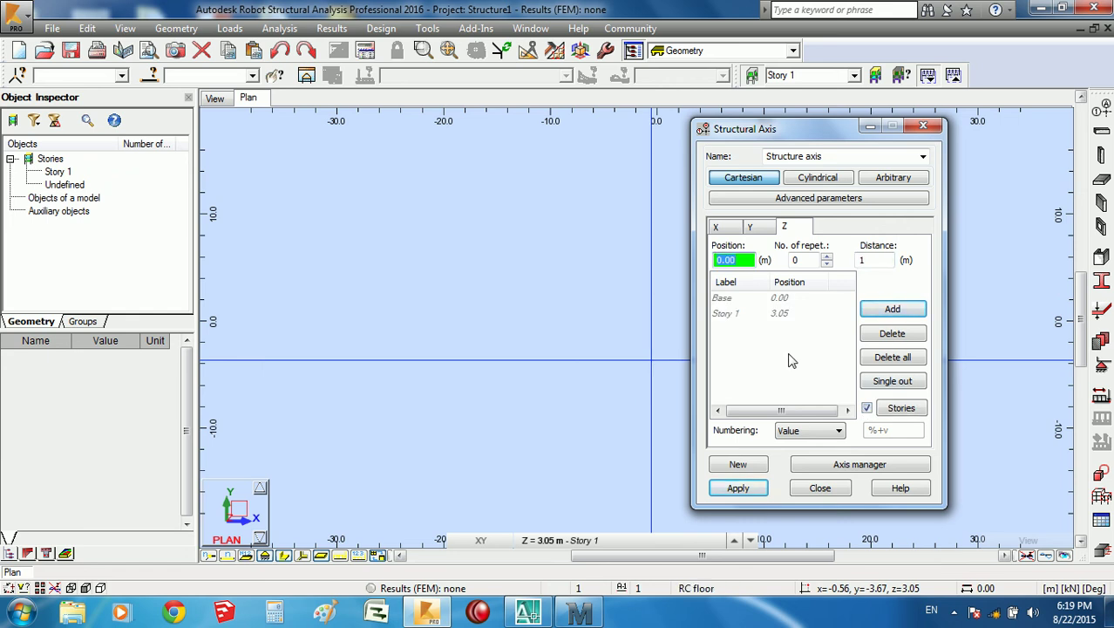